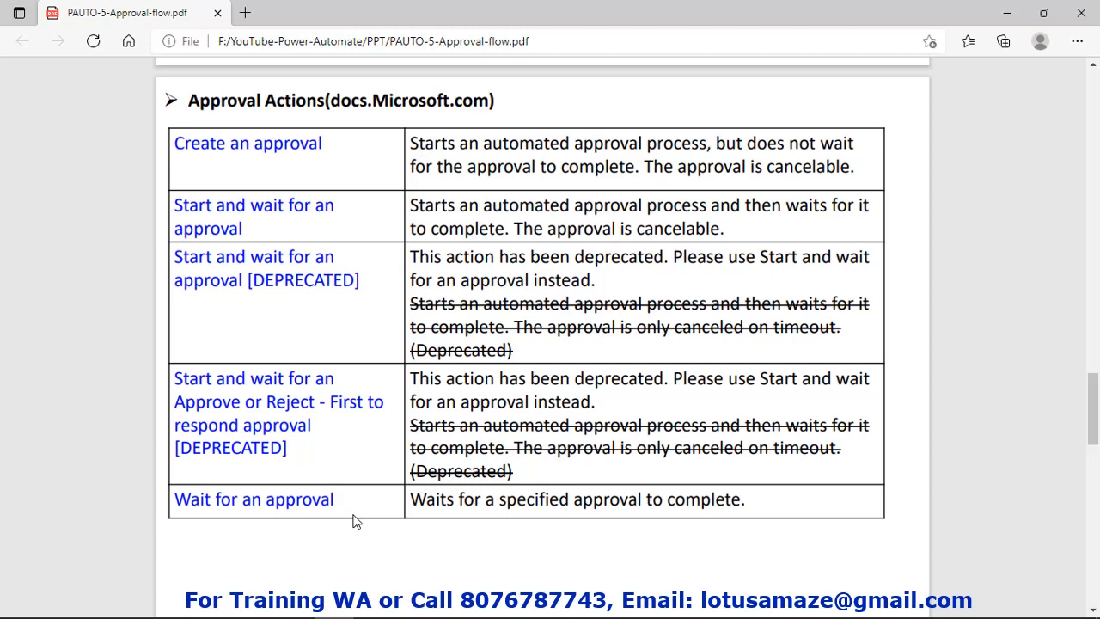
# Scroll the PDF down past the Terms Used in Flow and Approval Types sections
pyautogui.scroll(-7, 354, 521)
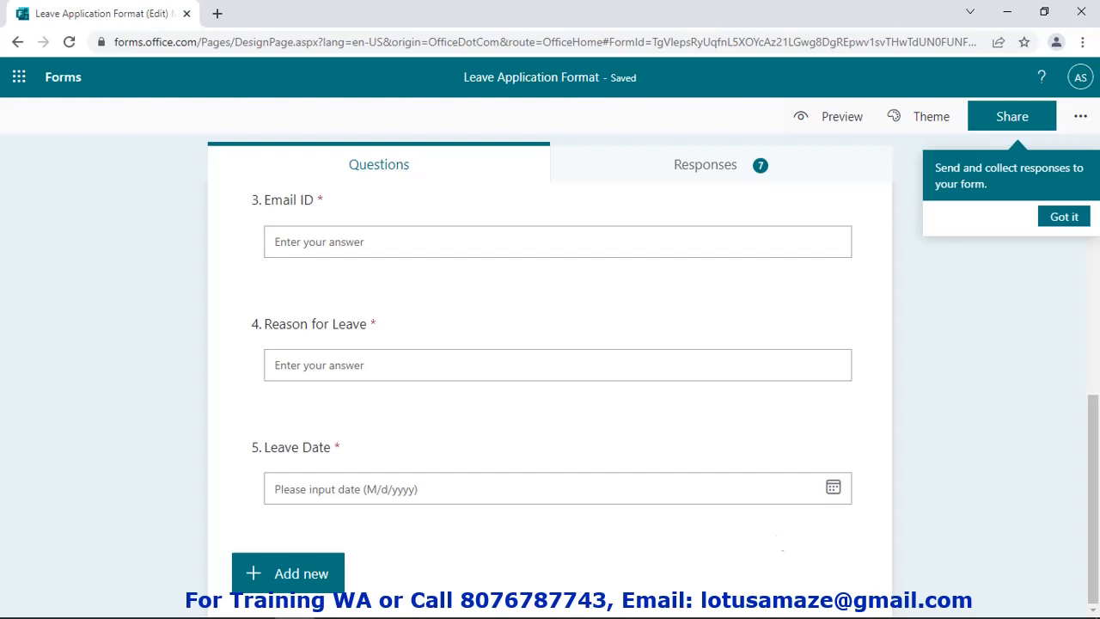
# Scroll through the Leave Application Format questions, then switch to the Power Automate browser window
pyautogui.scroll(3, 342, 250)
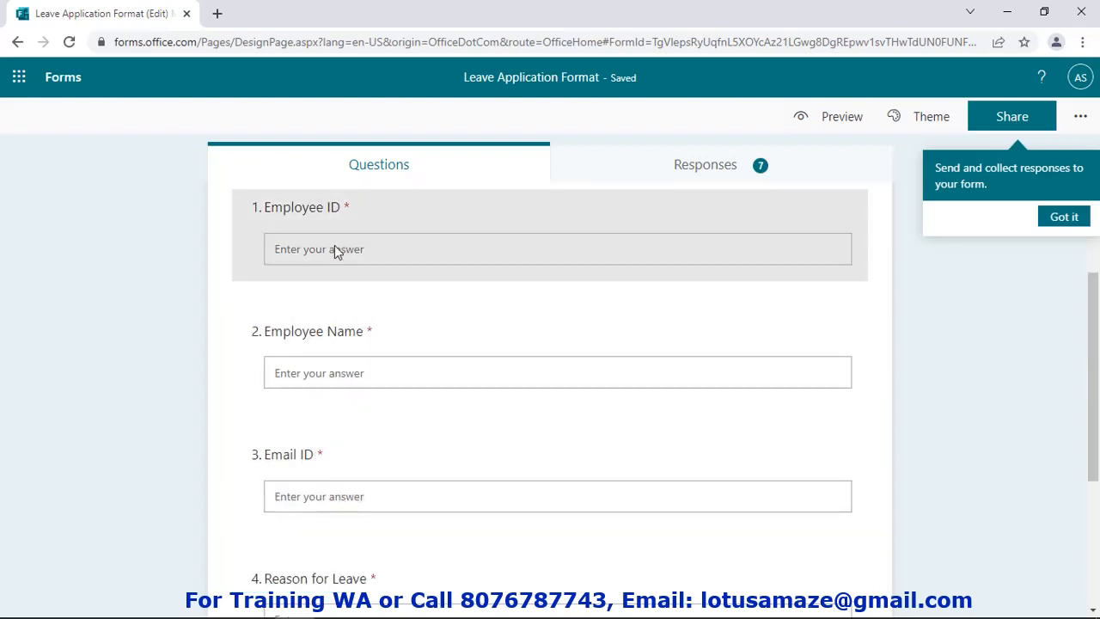
pyautogui.scroll(-2, 333, 451)
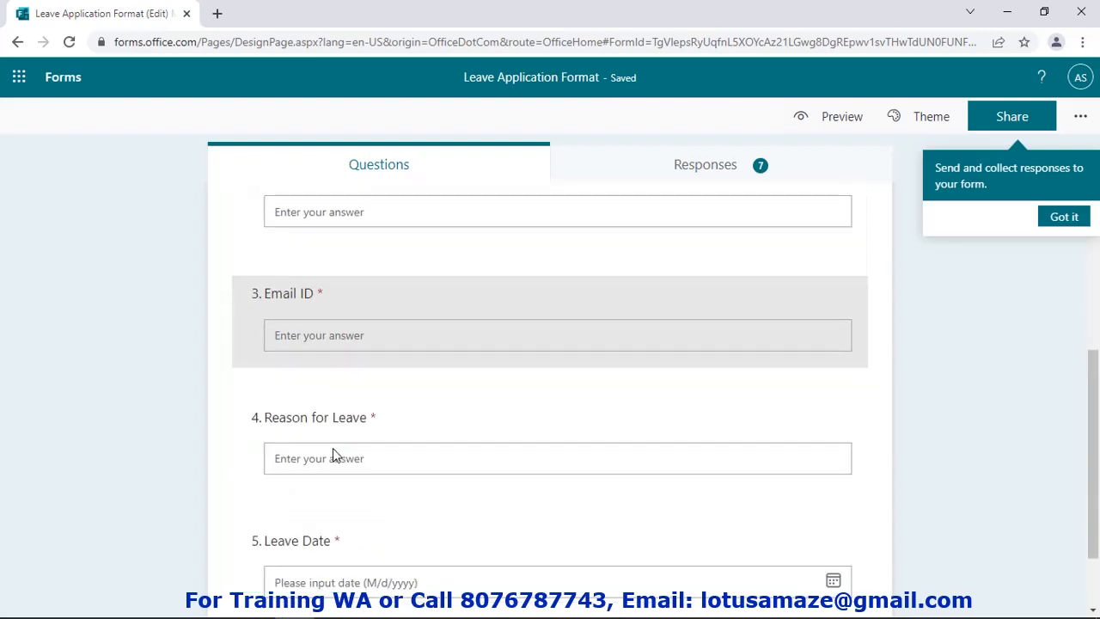
pyautogui.scroll(4, 570, 319)
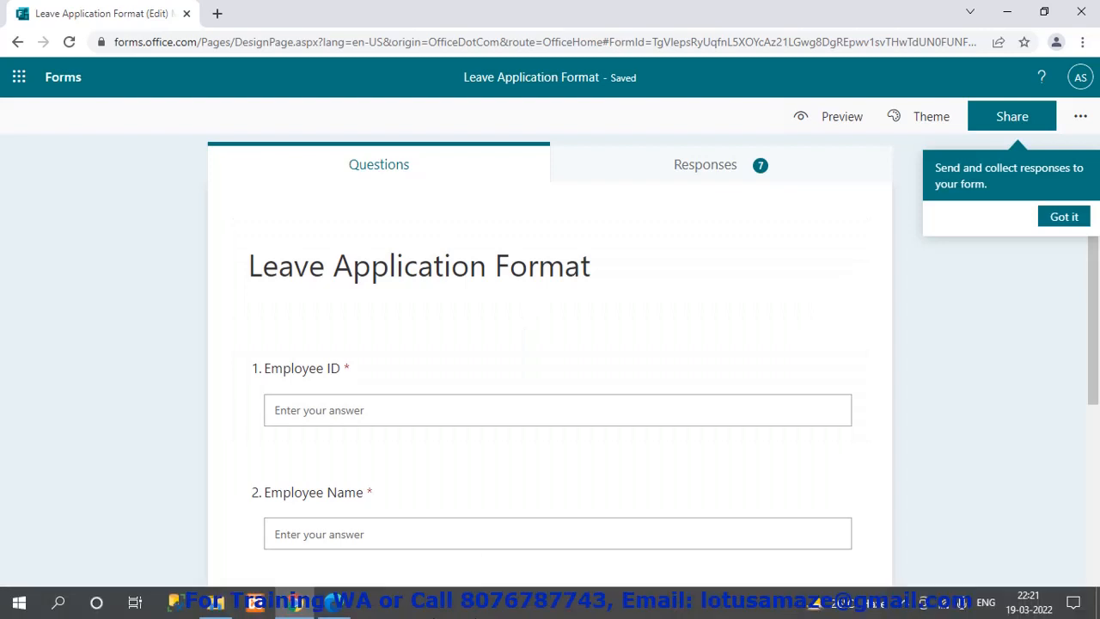
pyautogui.click(337, 603)
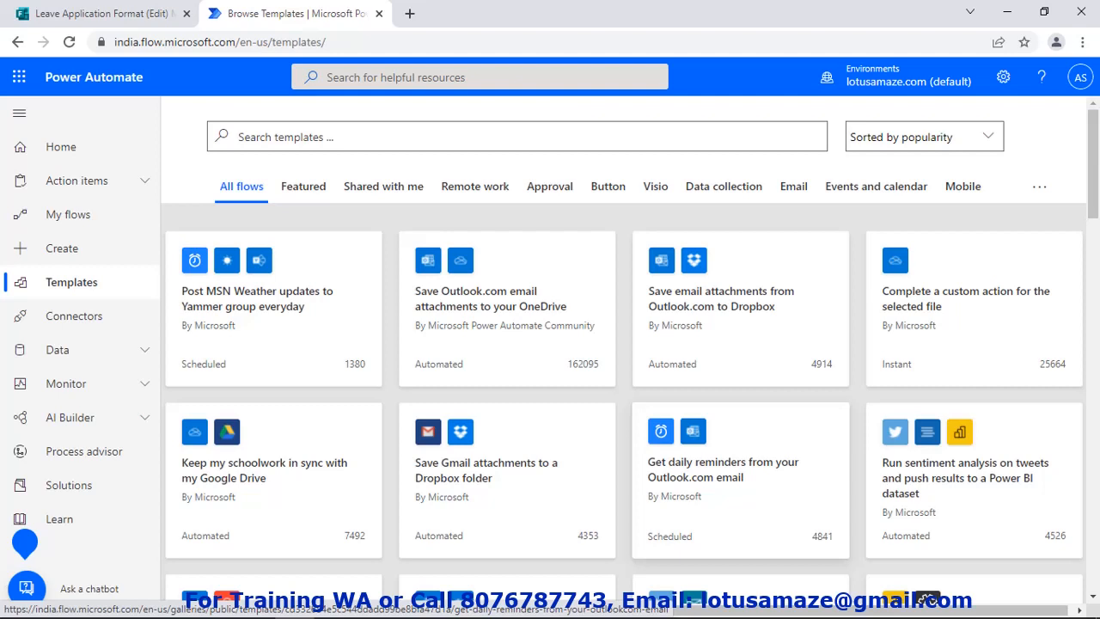
# Create an automated cloud flow named 'Leave Application Flow' and bring up its trigger list
pyautogui.click(72, 254)
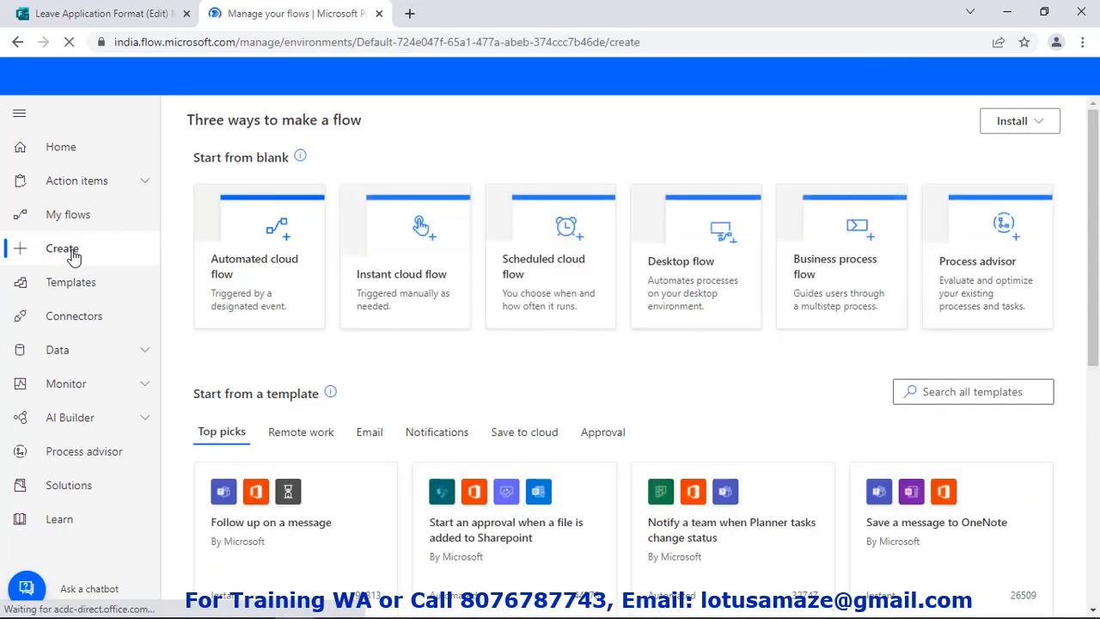
pyautogui.click(294, 274)
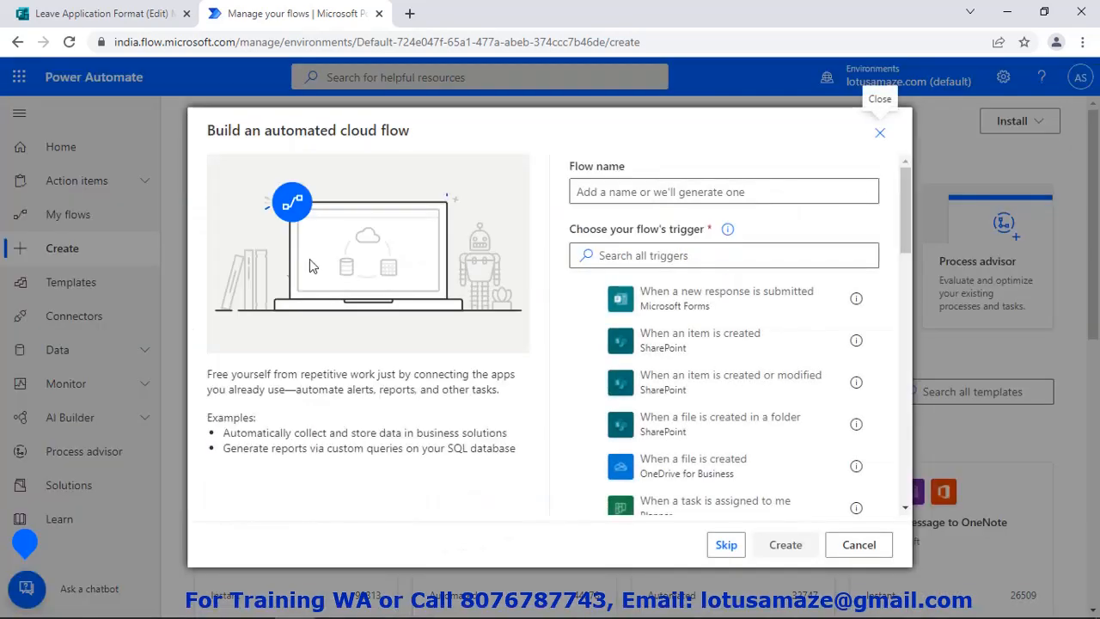
pyautogui.click(643, 190)
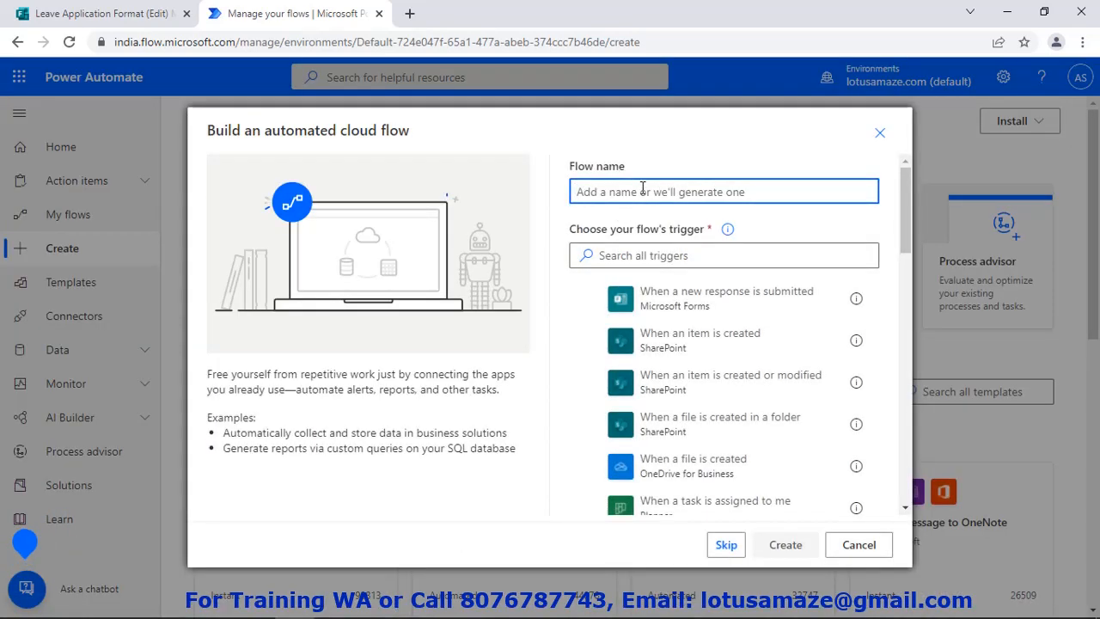
pyautogui.write('Leave')
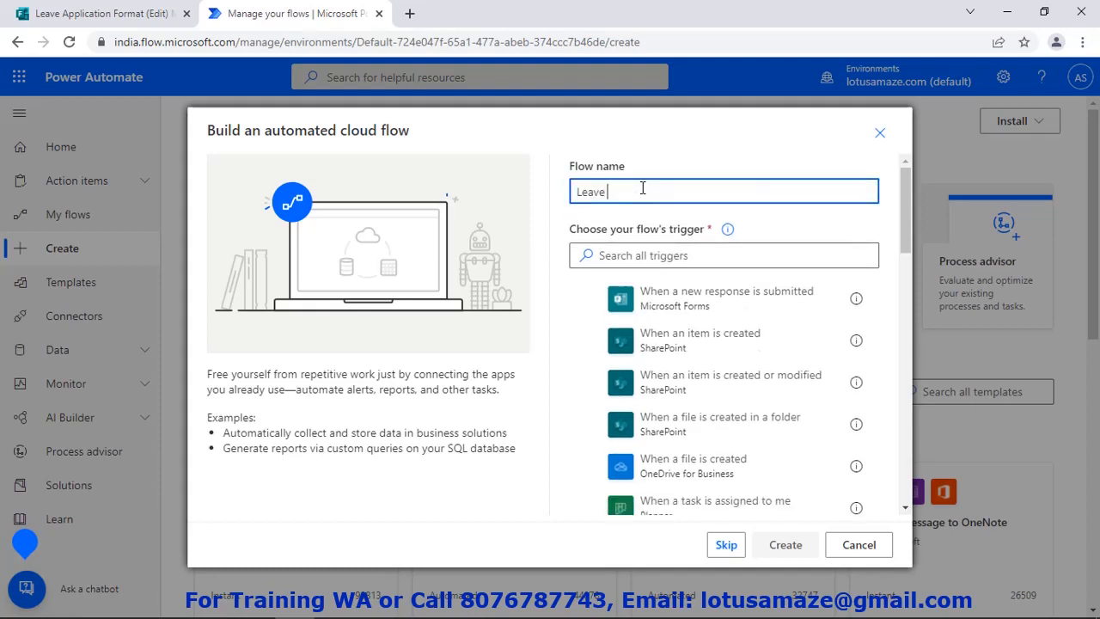
pyautogui.write(' Appli')
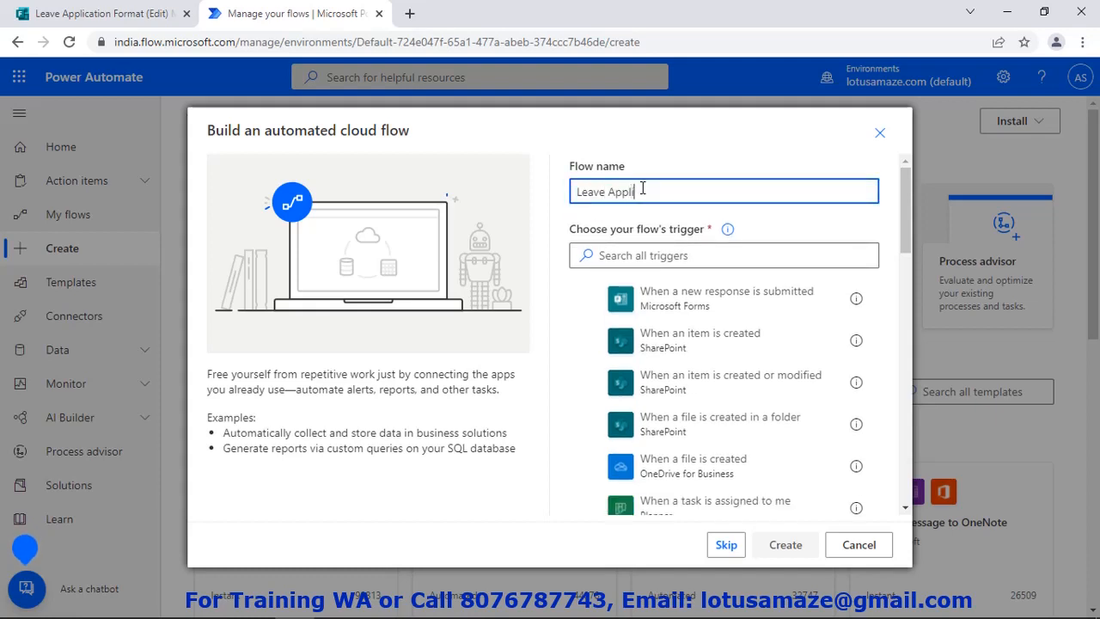
pyautogui.write('cation Flow')
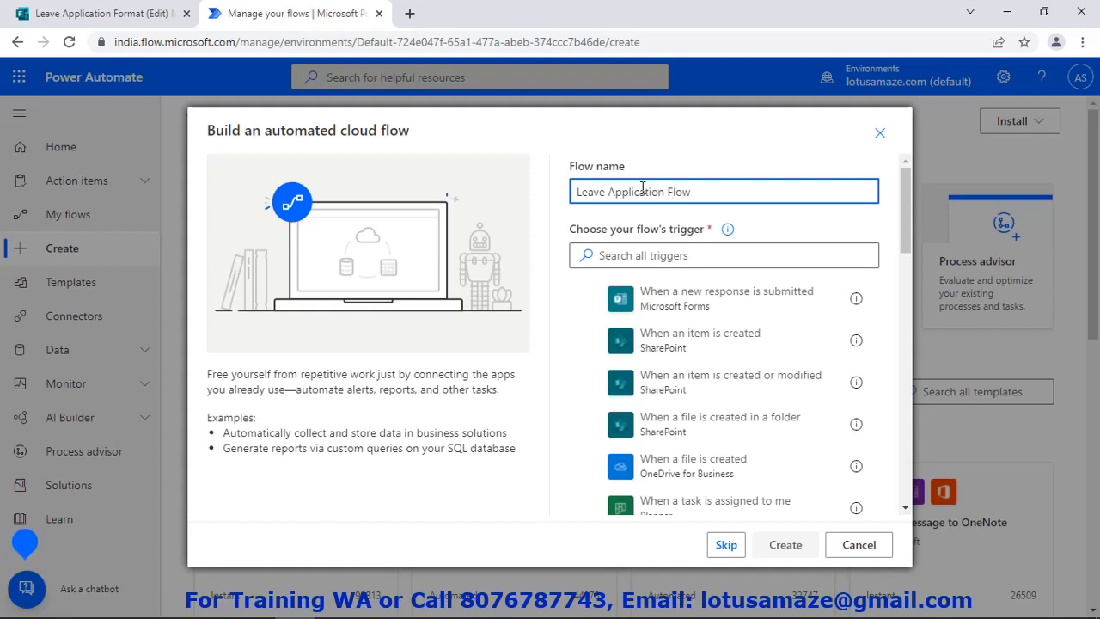
pyautogui.click(627, 251)
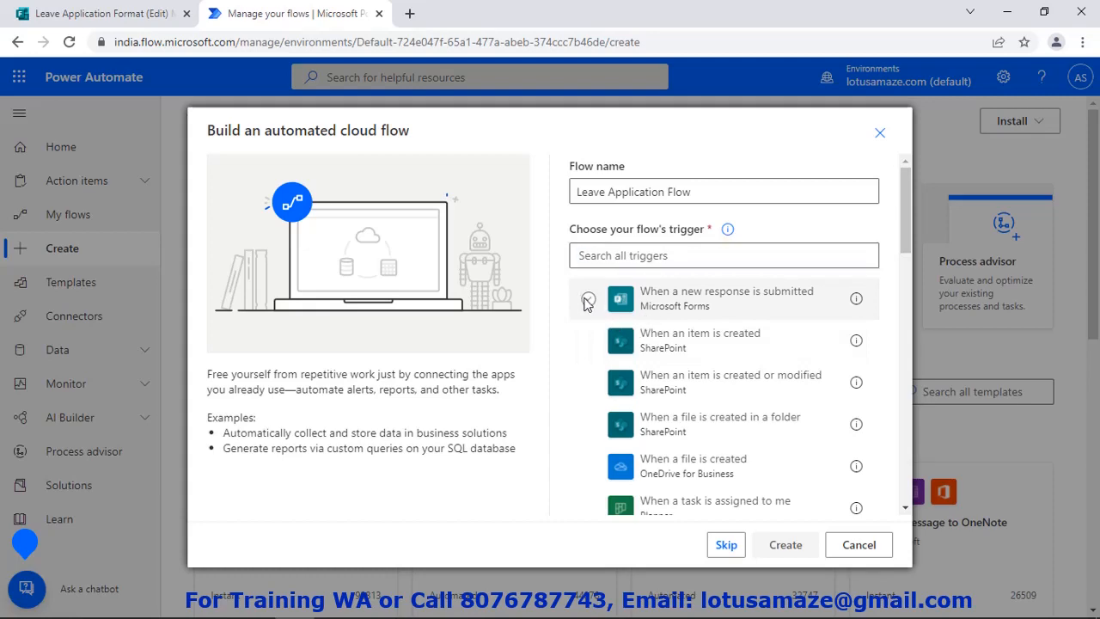
# Trigger the flow on 'When a new response is submitted' for the Leave Application Format form
pyautogui.click(588, 298)
pyautogui.click(776, 547)
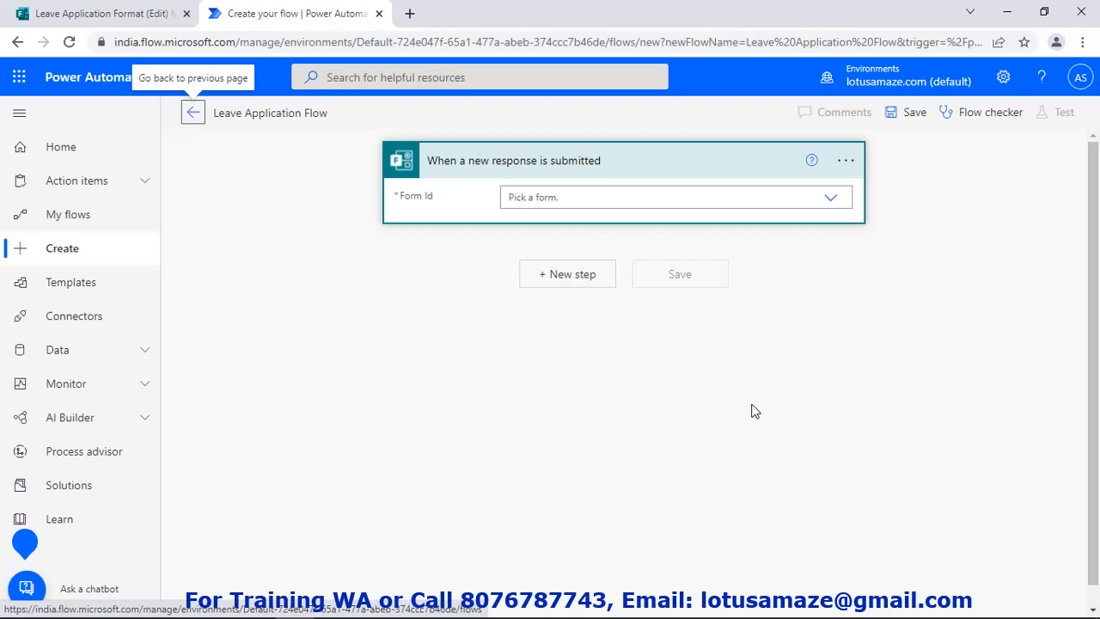
pyautogui.click(834, 206)
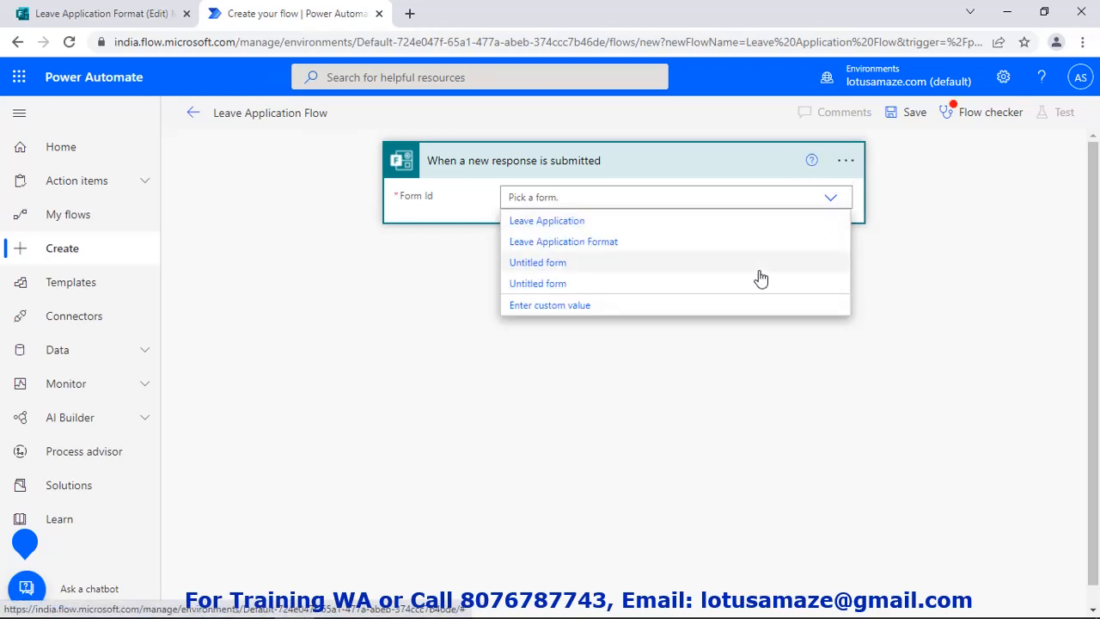
pyautogui.click(577, 244)
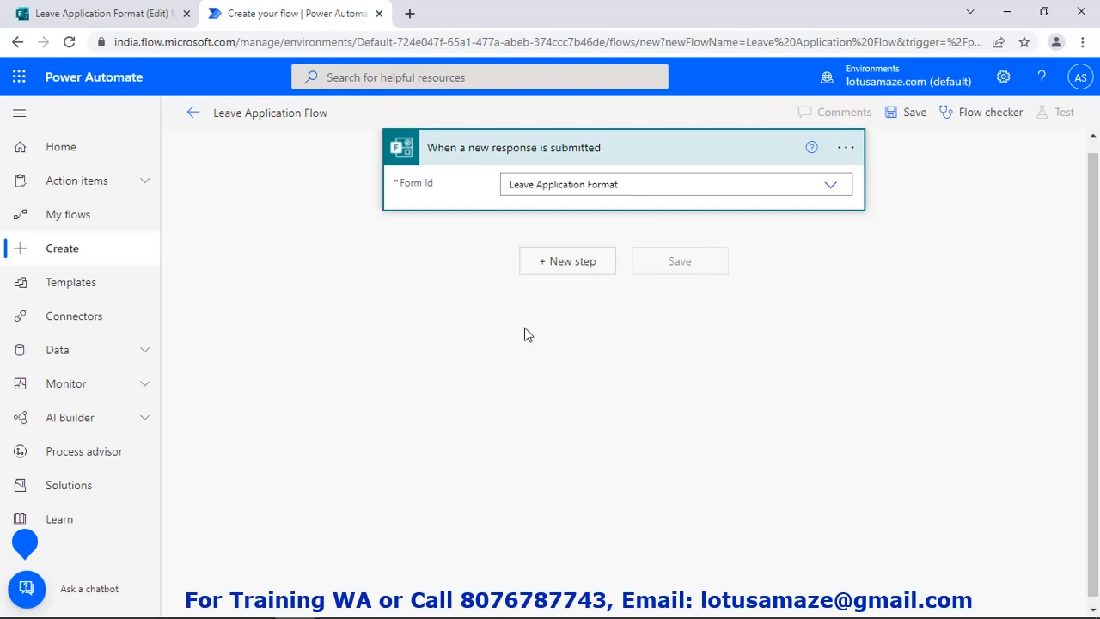
pyautogui.click(580, 270)
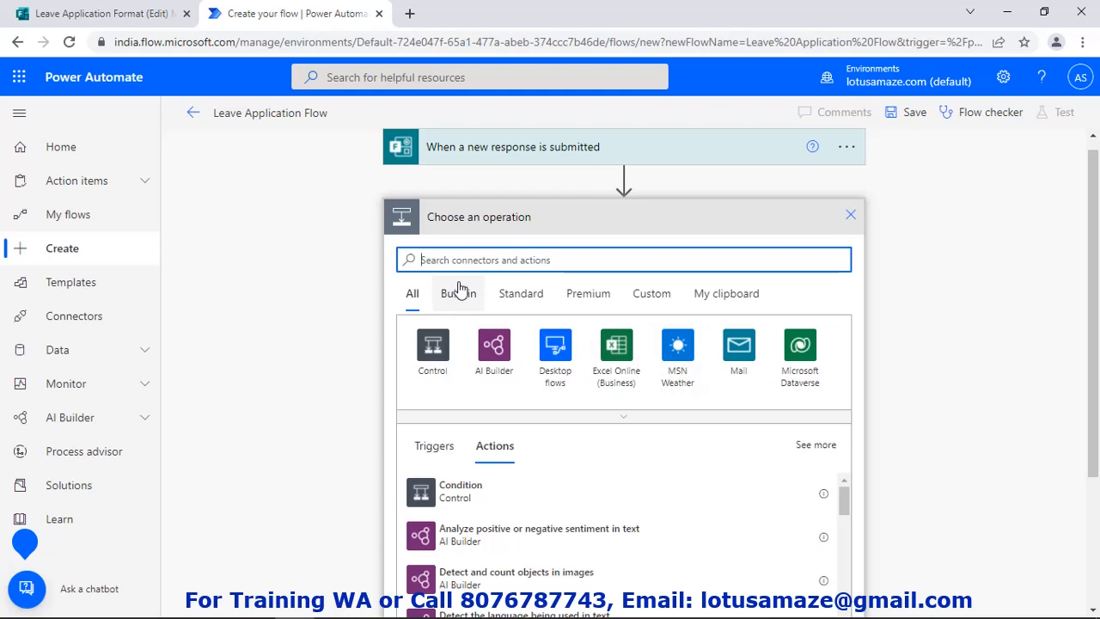
# Add Microsoft Forms Get response details for Leave Application Format, using the trigger's Response Id
pyautogui.write('ms form')
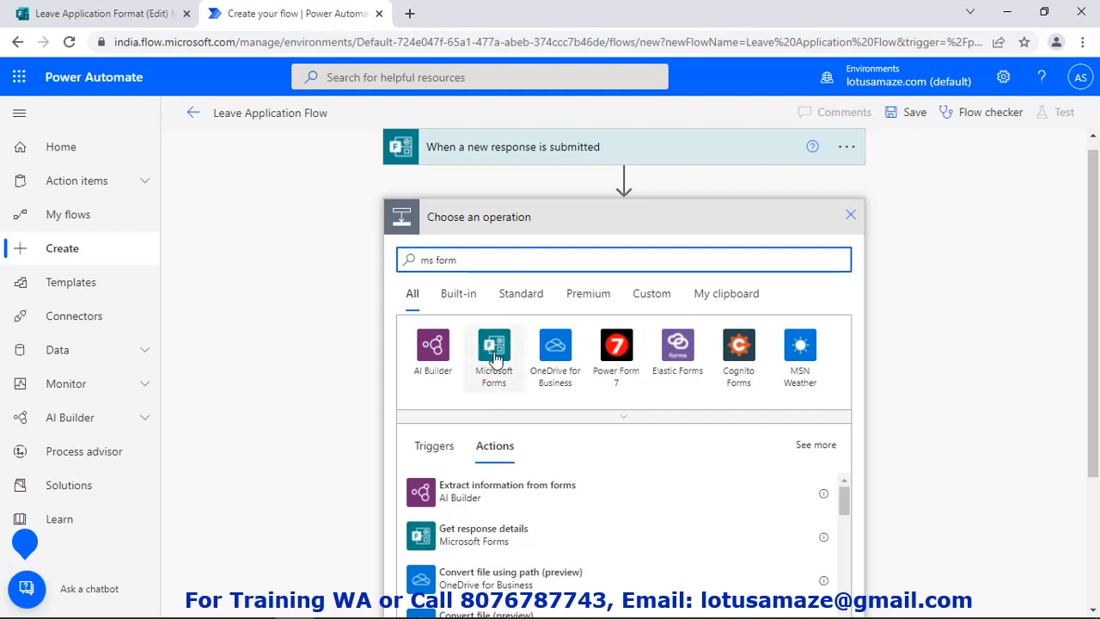
pyautogui.click(495, 361)
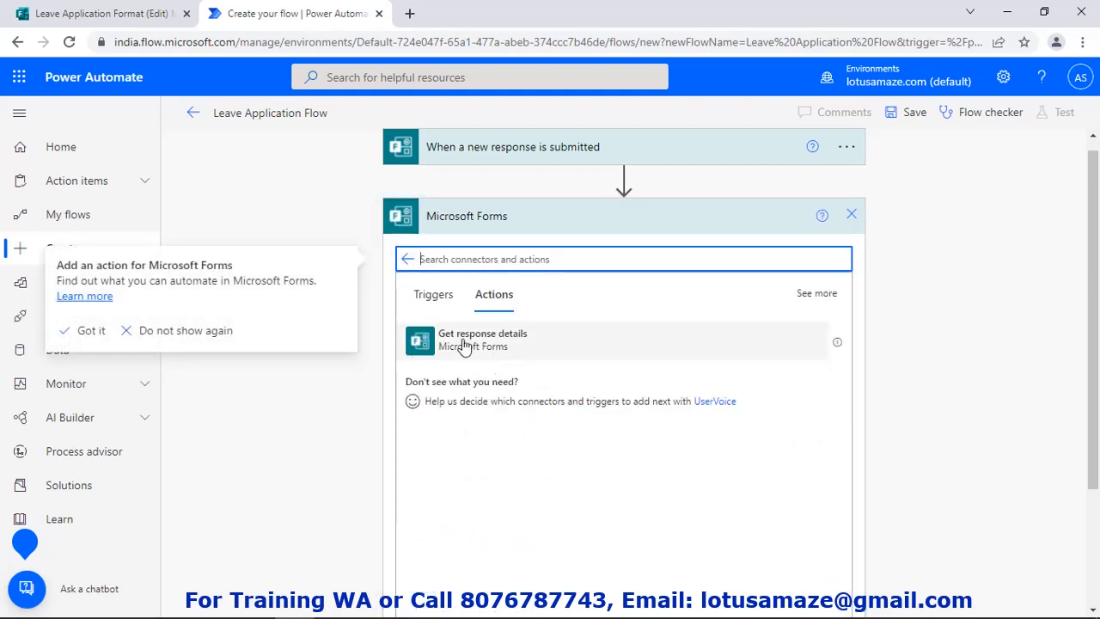
pyautogui.click(463, 344)
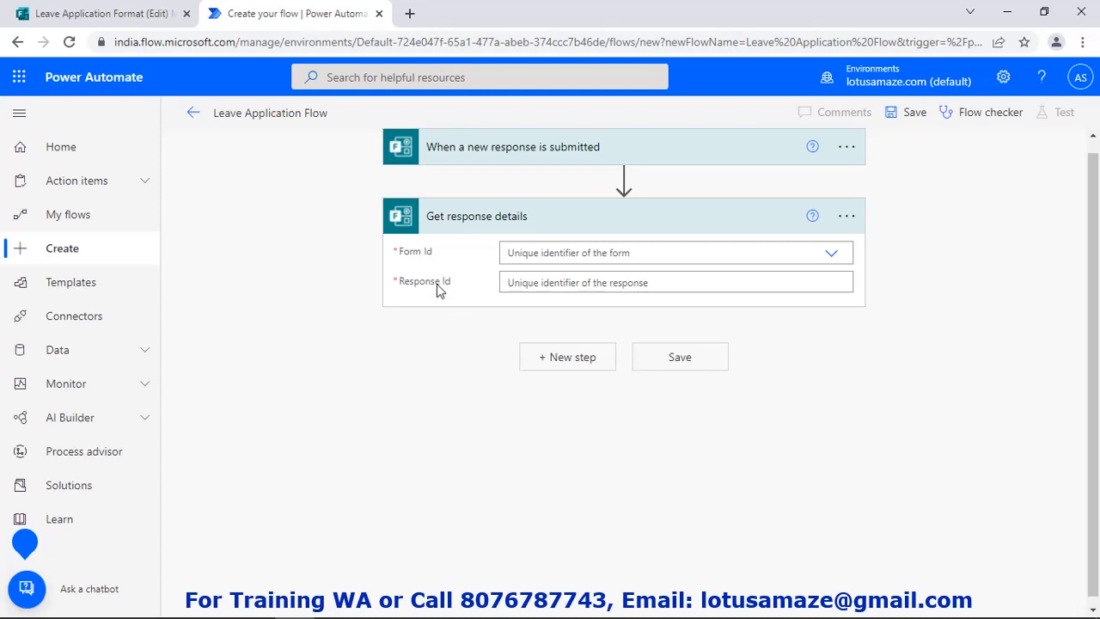
pyautogui.click(828, 258)
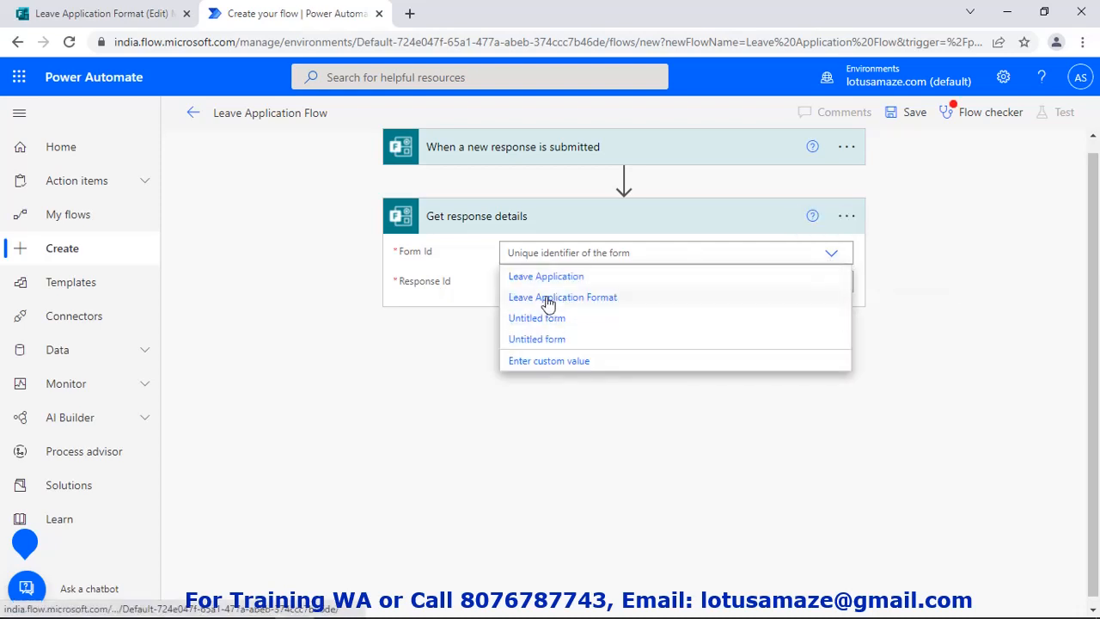
pyautogui.click(548, 301)
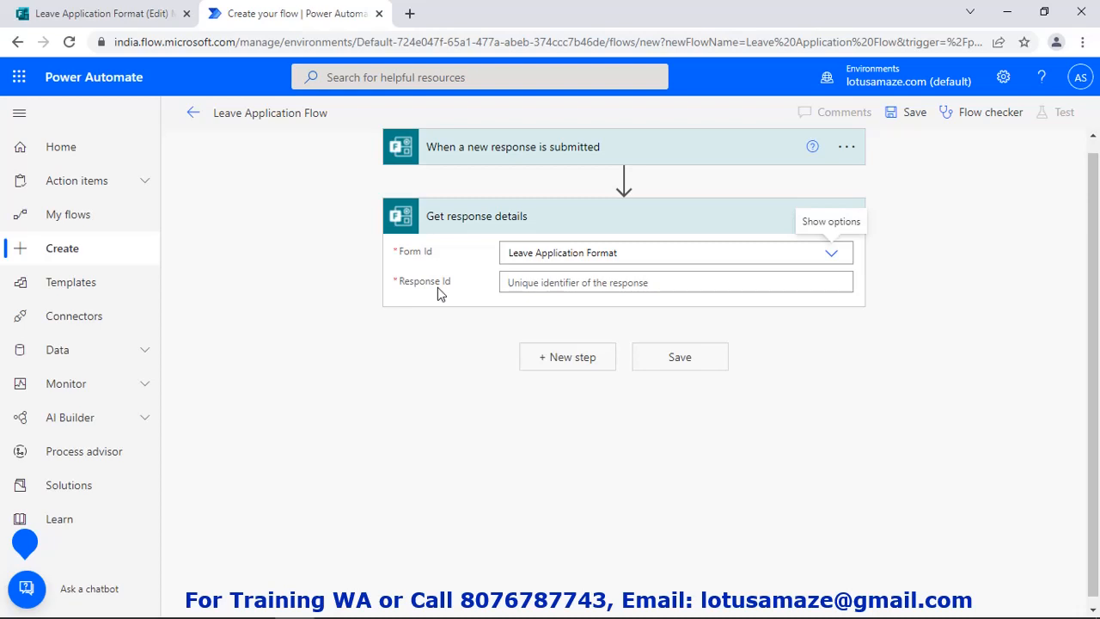
pyautogui.click(546, 285)
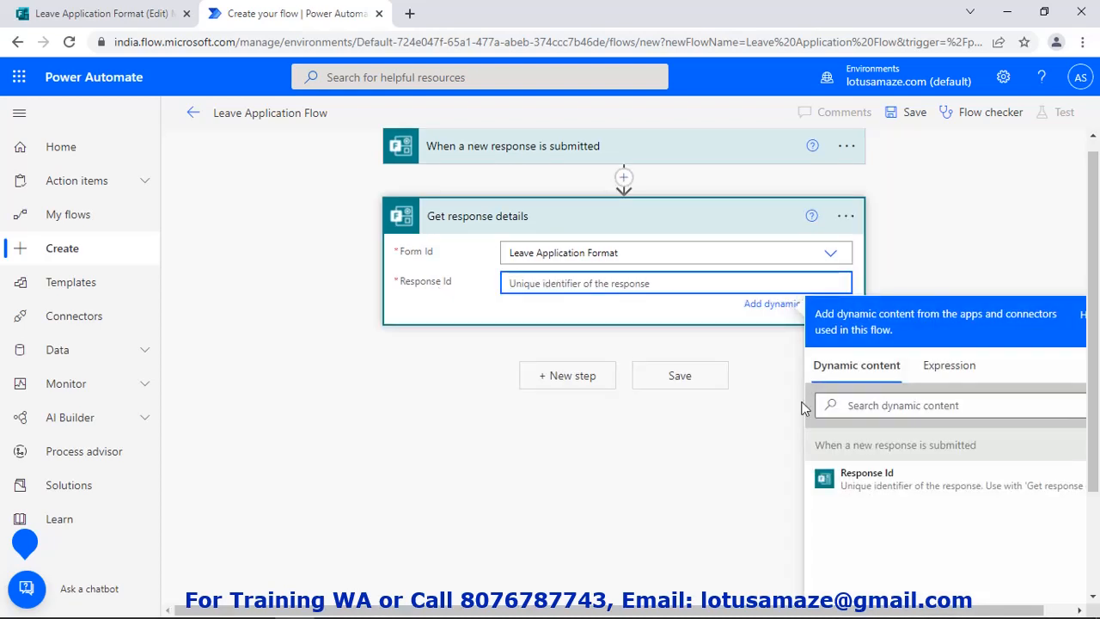
pyautogui.click(870, 482)
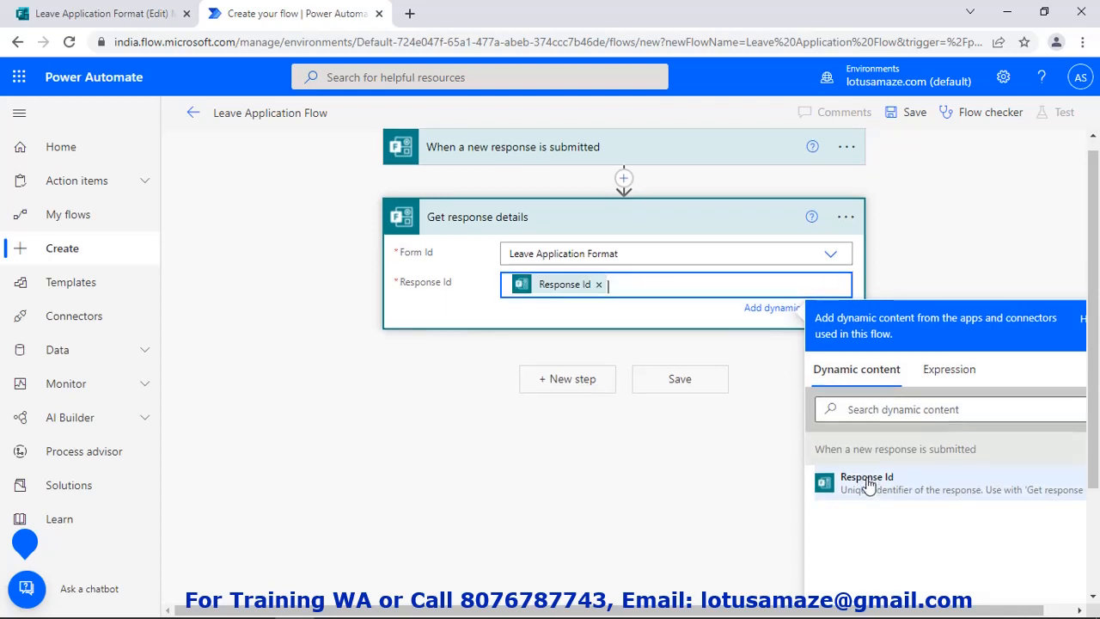
pyautogui.click(973, 281)
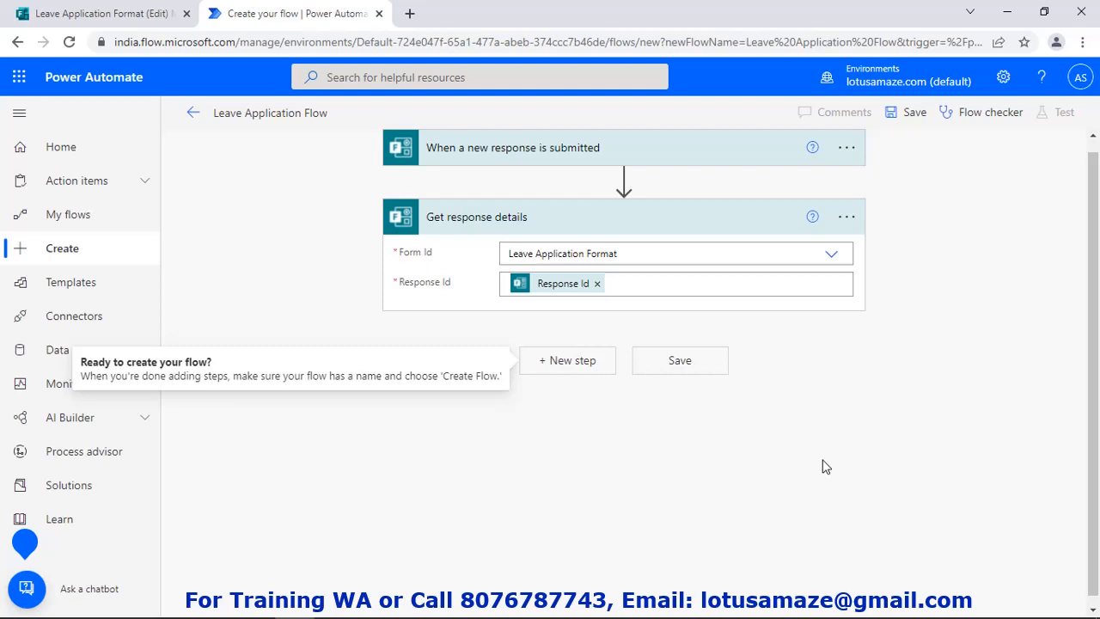
pyautogui.click(567, 360)
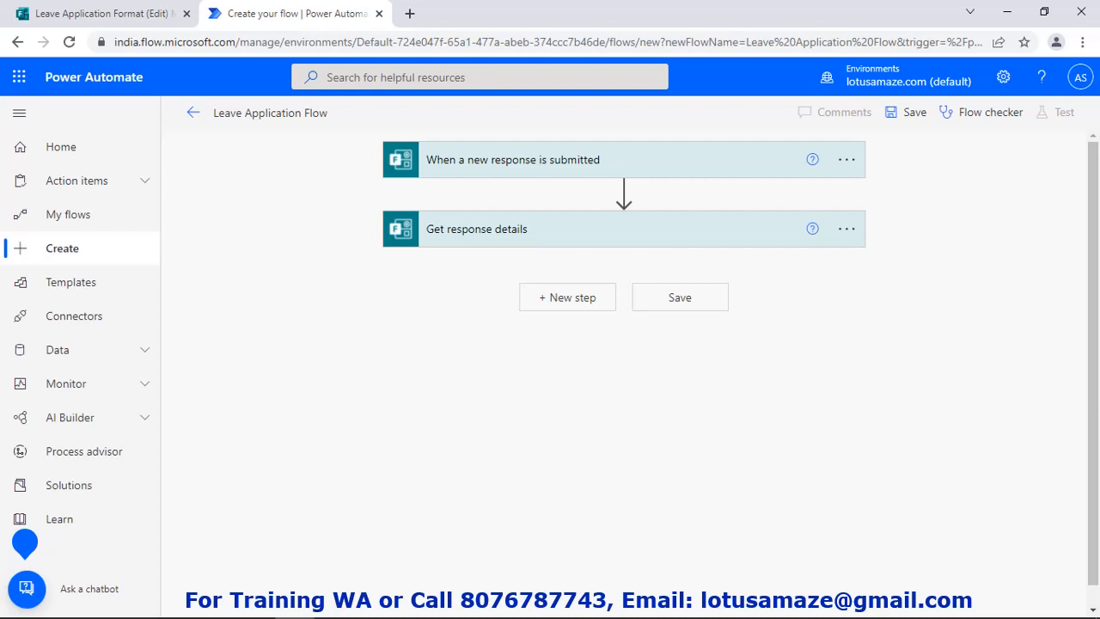
# Search 'google' and add the Google Sheets Insert row action after Get response details
pyautogui.click(572, 301)
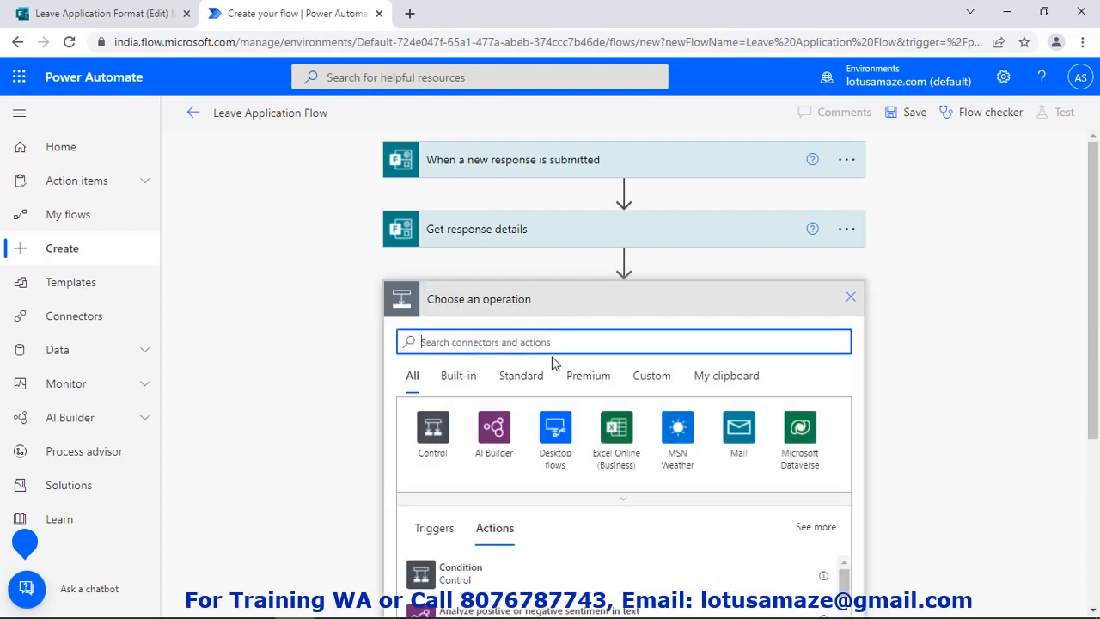
pyautogui.write('google')
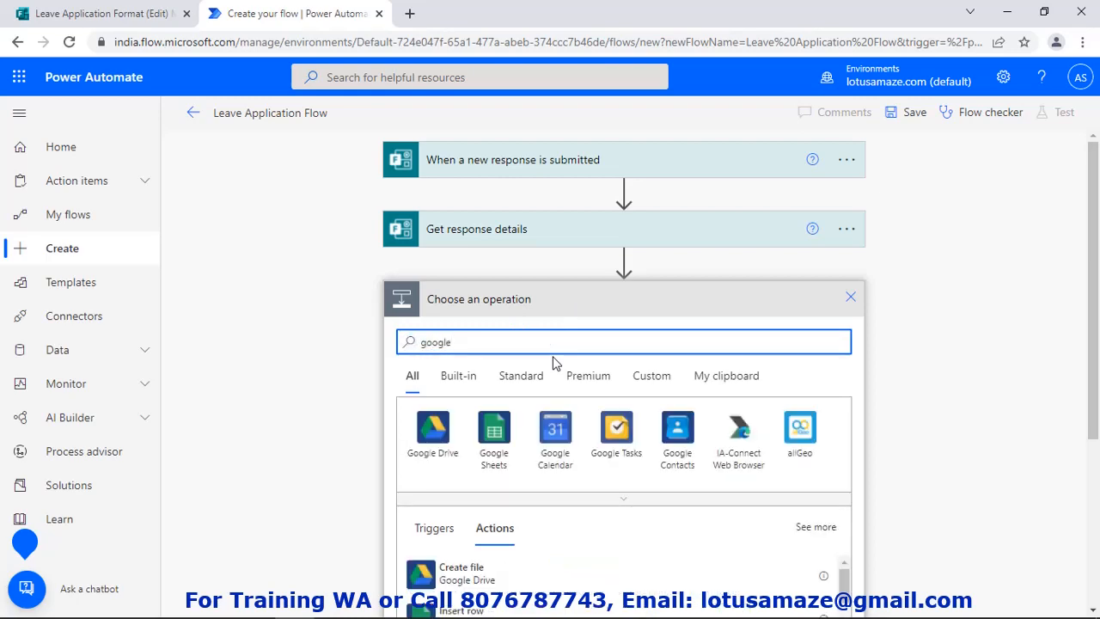
pyautogui.click(495, 430)
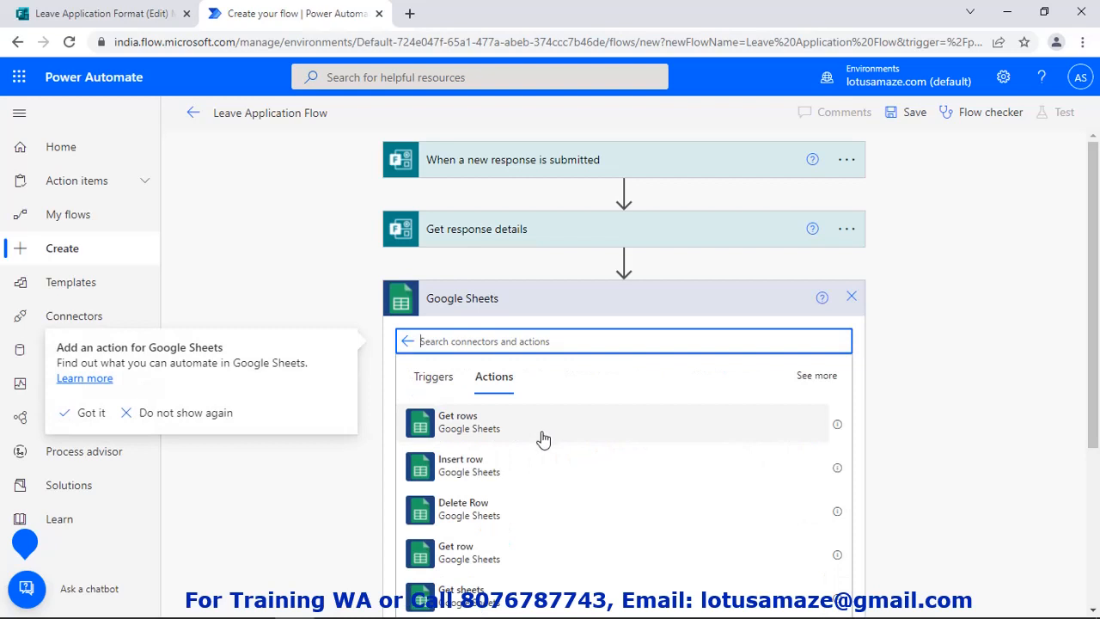
pyautogui.click(484, 483)
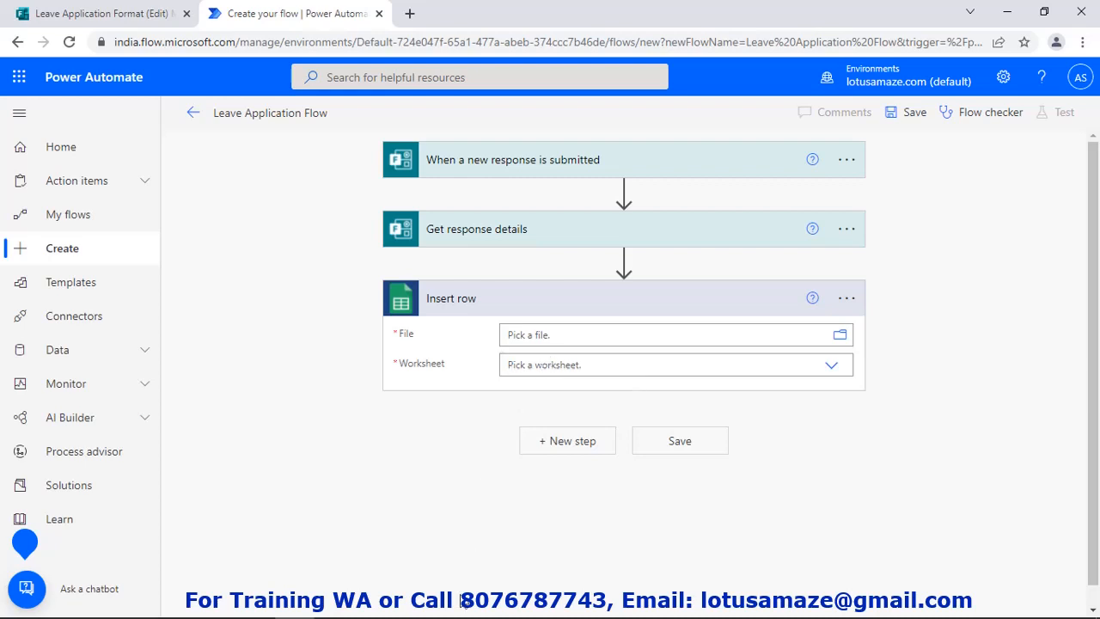
# Point Insert row at the GoogleDrive file Leave Google Sheet and its Leave Sheet worksheet
pyautogui.click(338, 605)
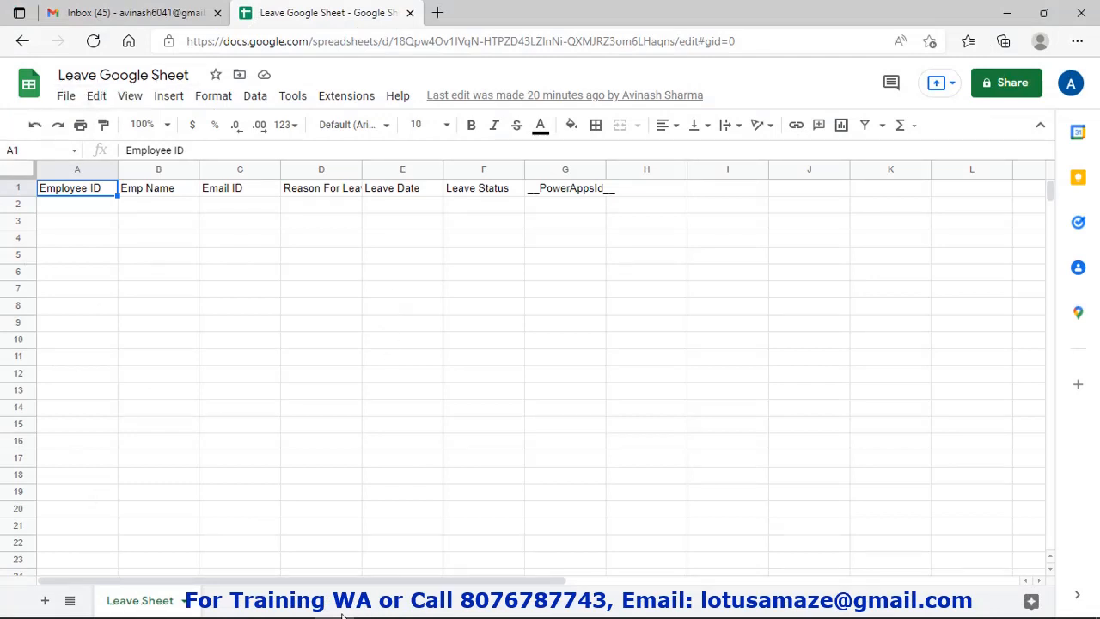
pyautogui.click(295, 601)
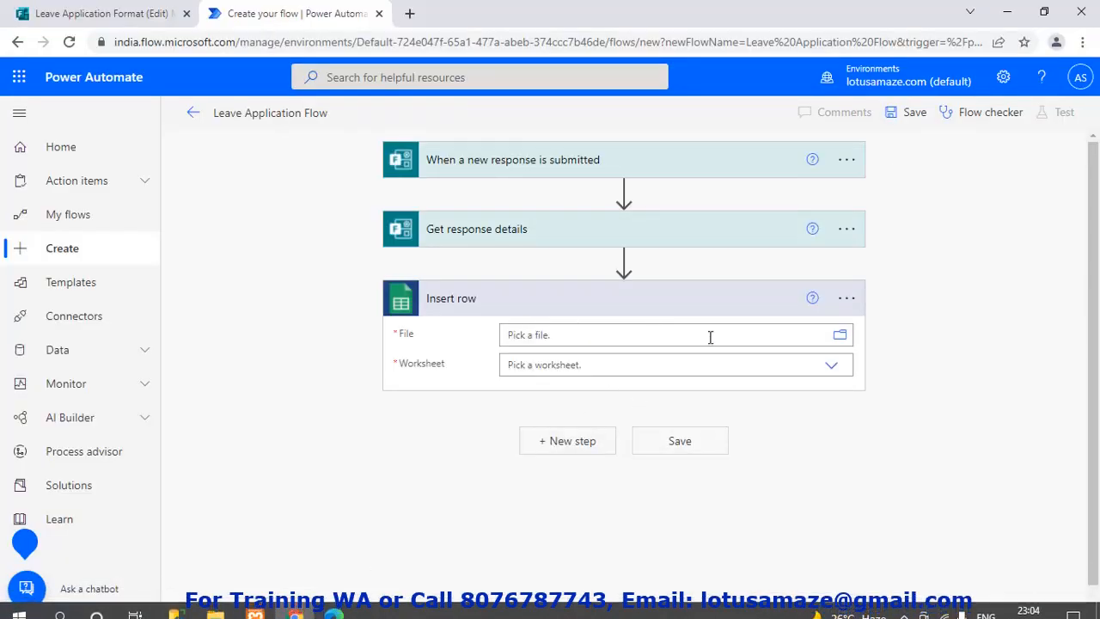
pyautogui.click(840, 336)
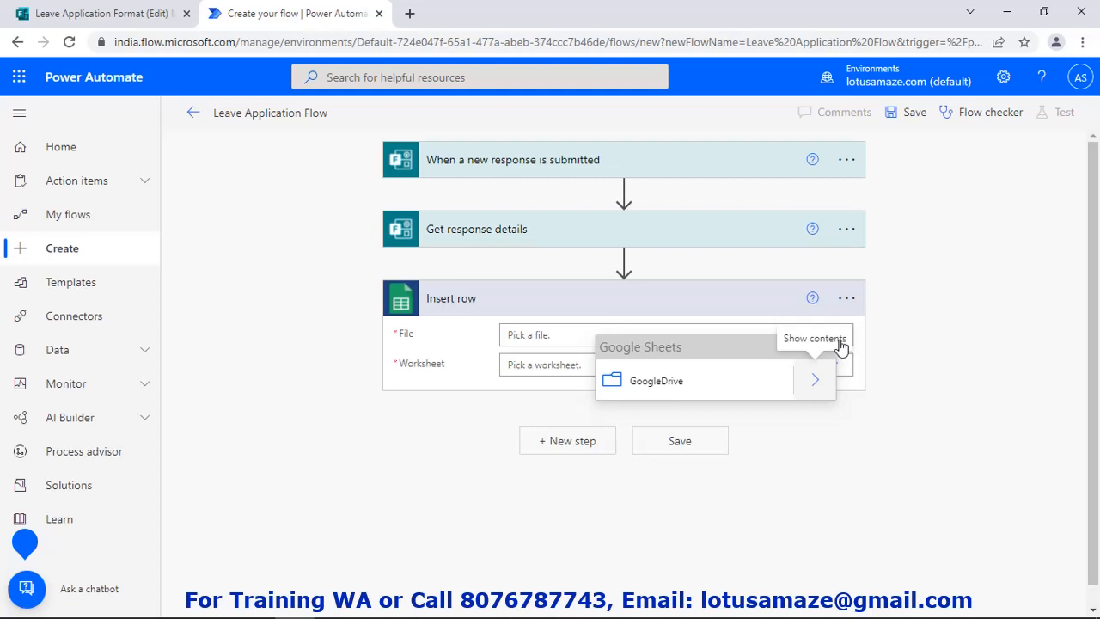
pyautogui.click(817, 386)
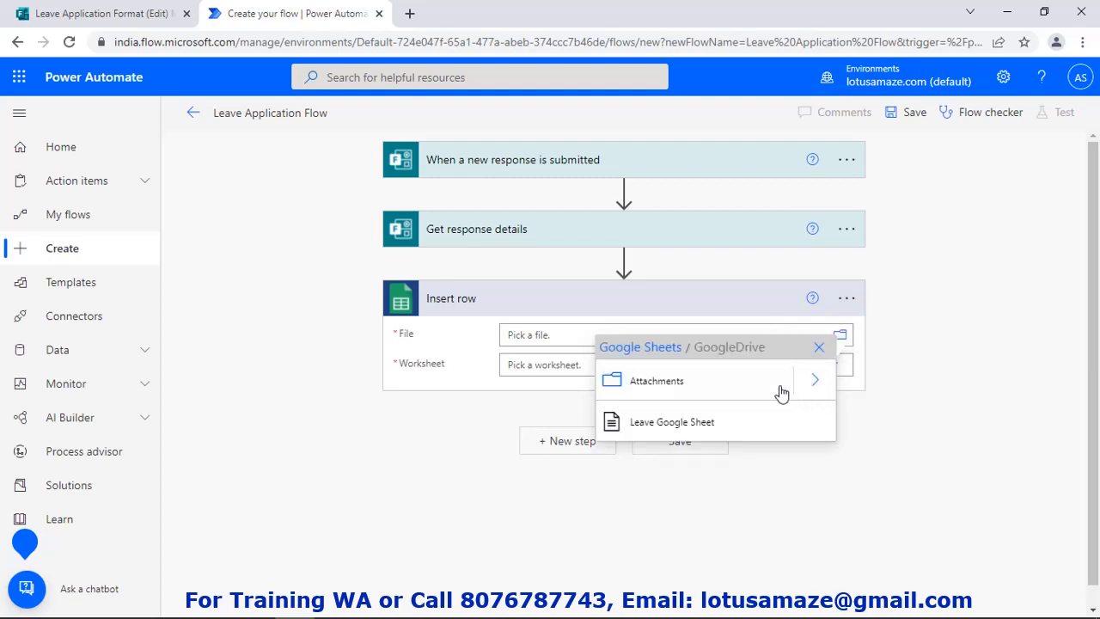
pyautogui.click(651, 423)
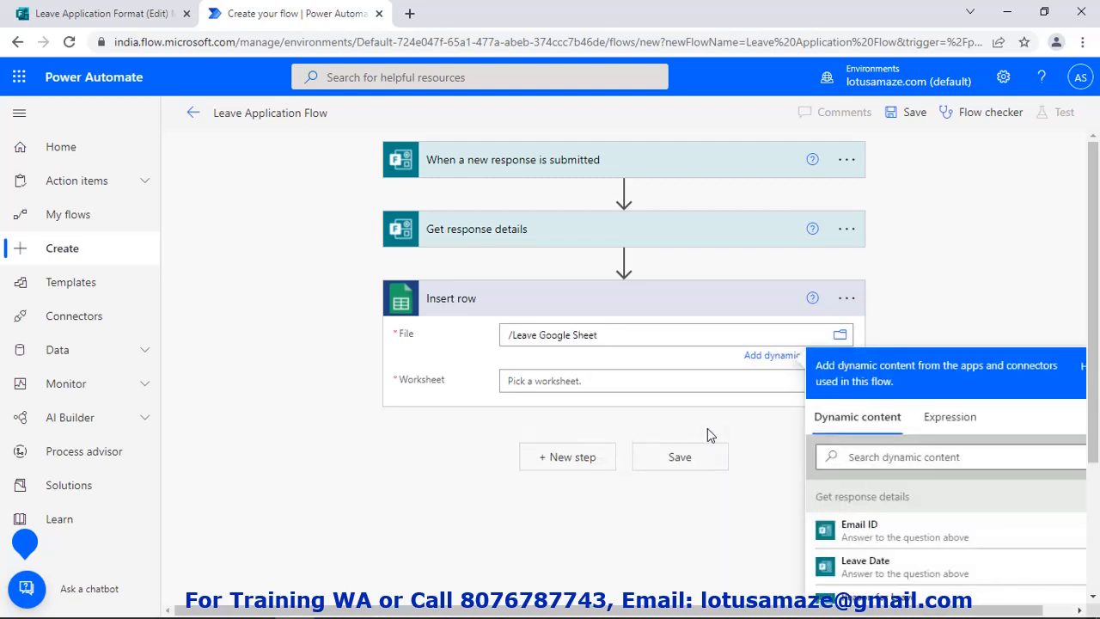
pyautogui.click(585, 386)
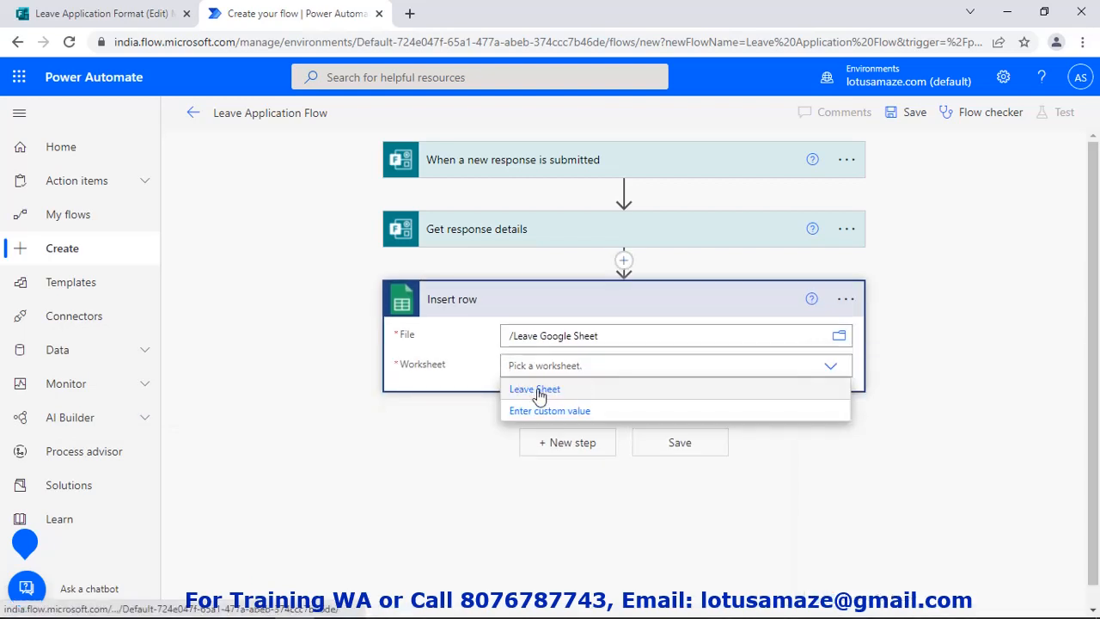
pyautogui.click(531, 390)
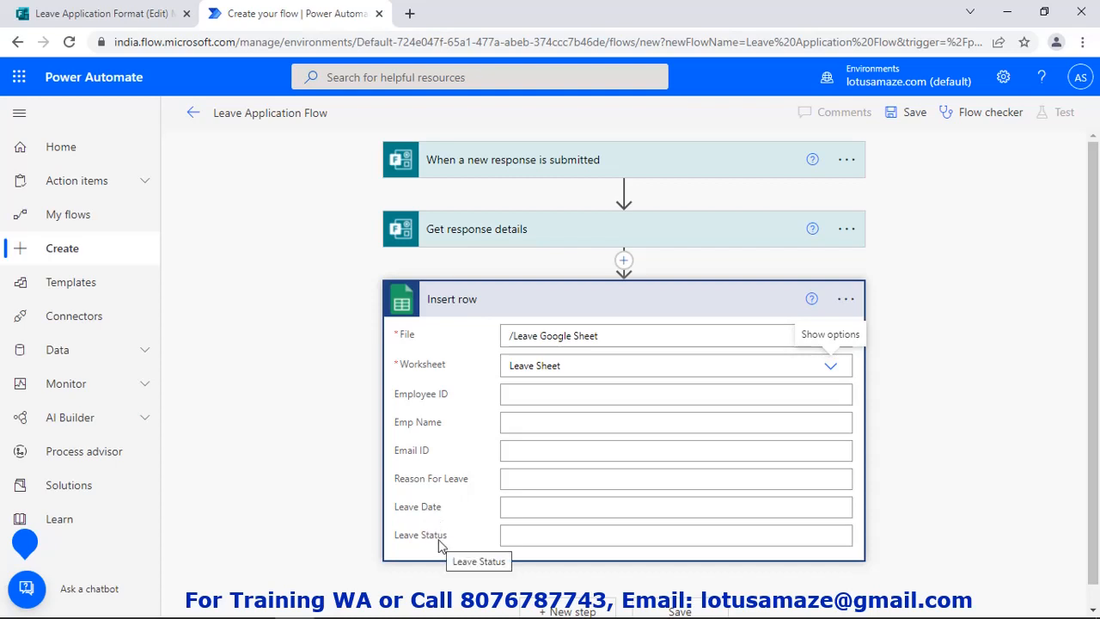
# Map Employee ID, Emp Name and Email ID columns to the matching form answers
pyautogui.click(532, 398)
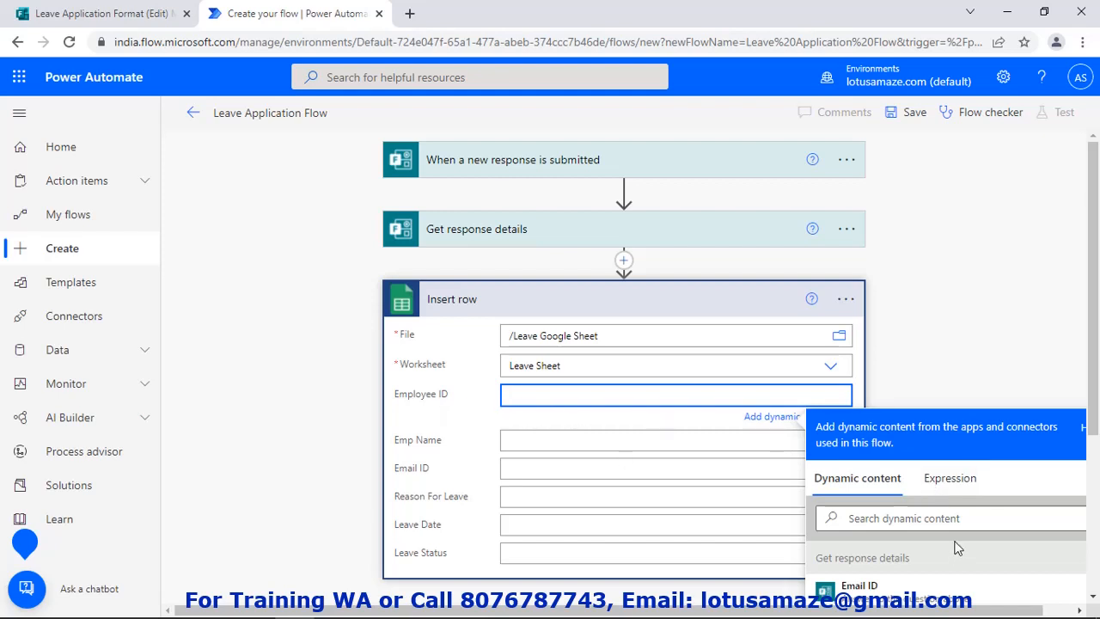
pyautogui.scroll(-5, 899, 555)
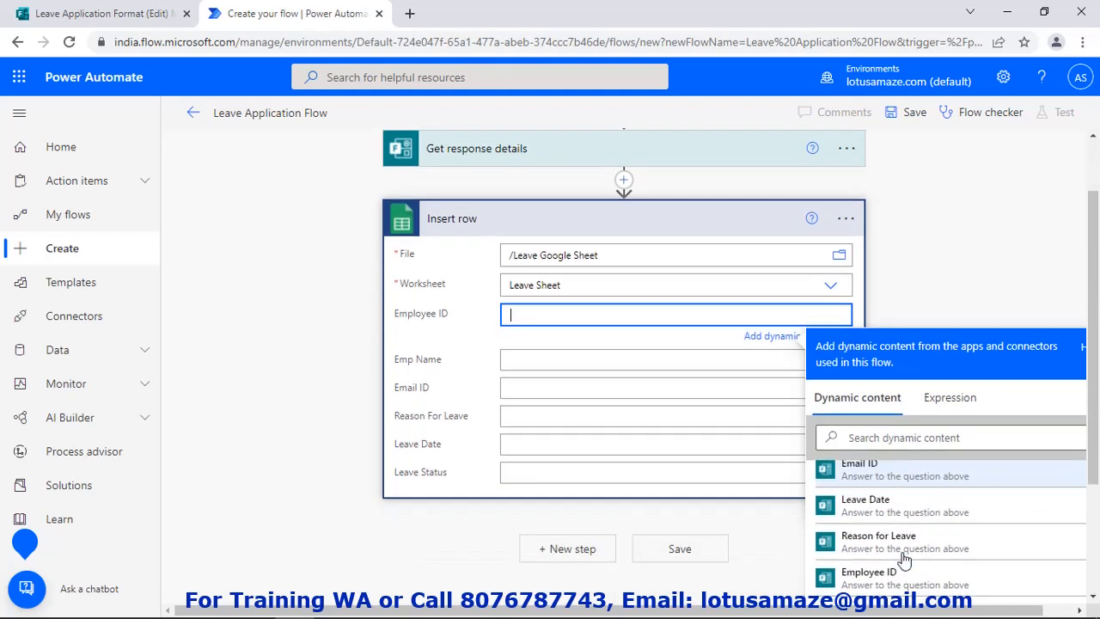
pyautogui.scroll(-2, 904, 559)
pyautogui.click(909, 516)
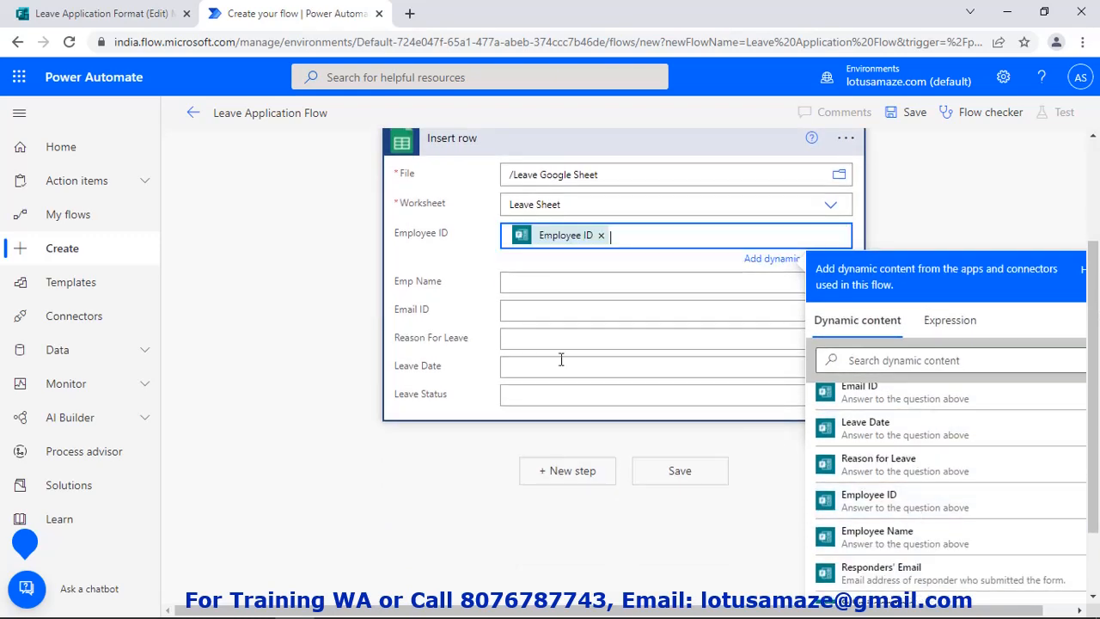
pyautogui.click(550, 283)
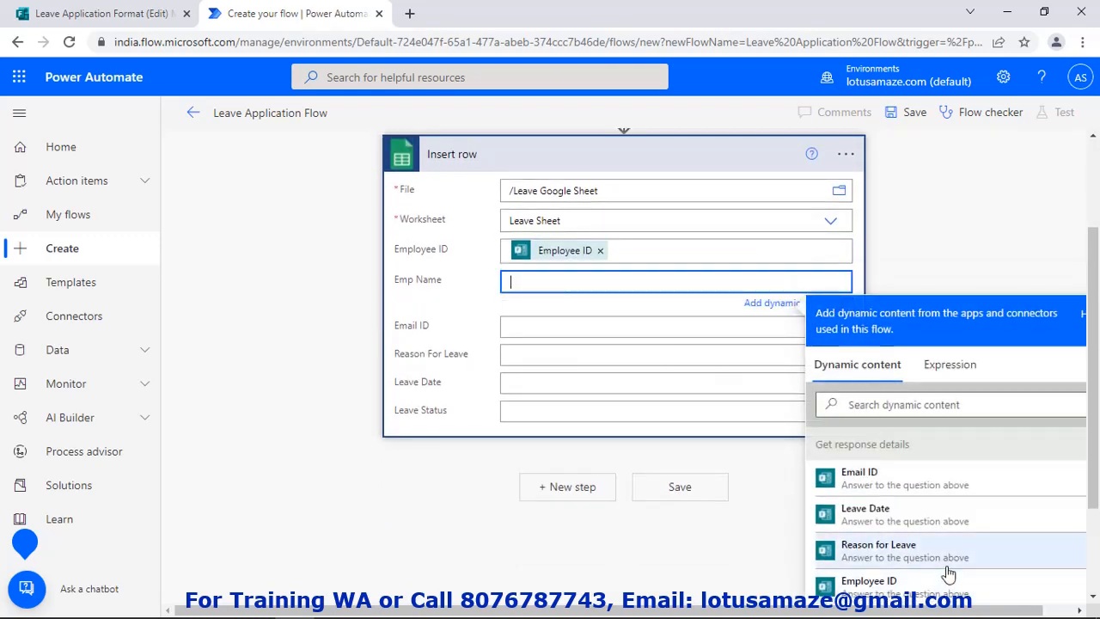
pyautogui.scroll(-1, 946, 574)
pyautogui.click(896, 582)
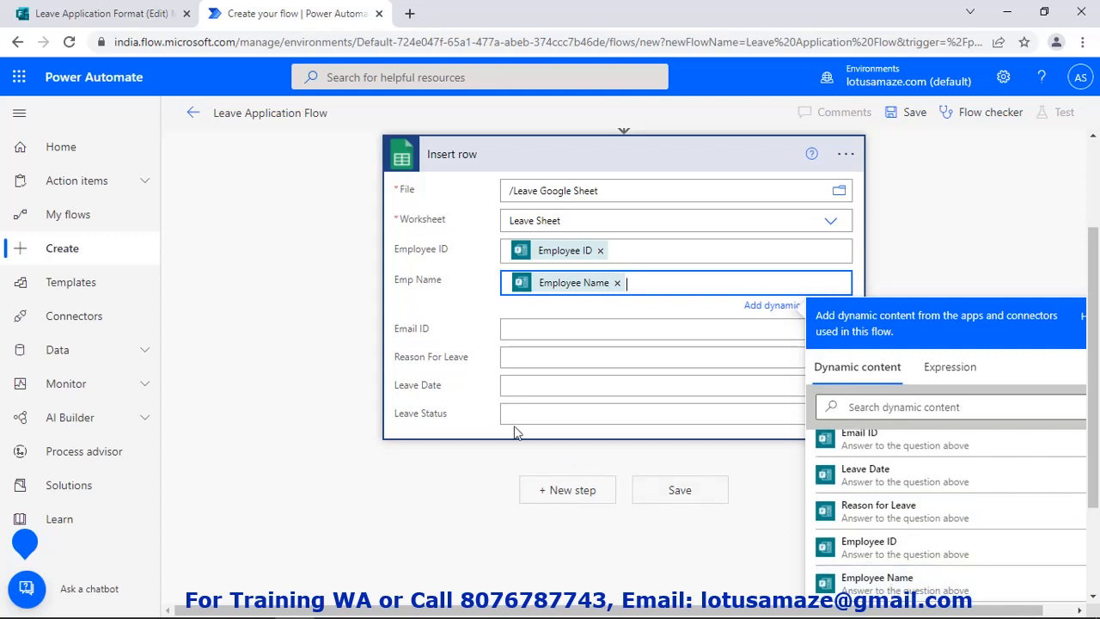
pyautogui.click(530, 326)
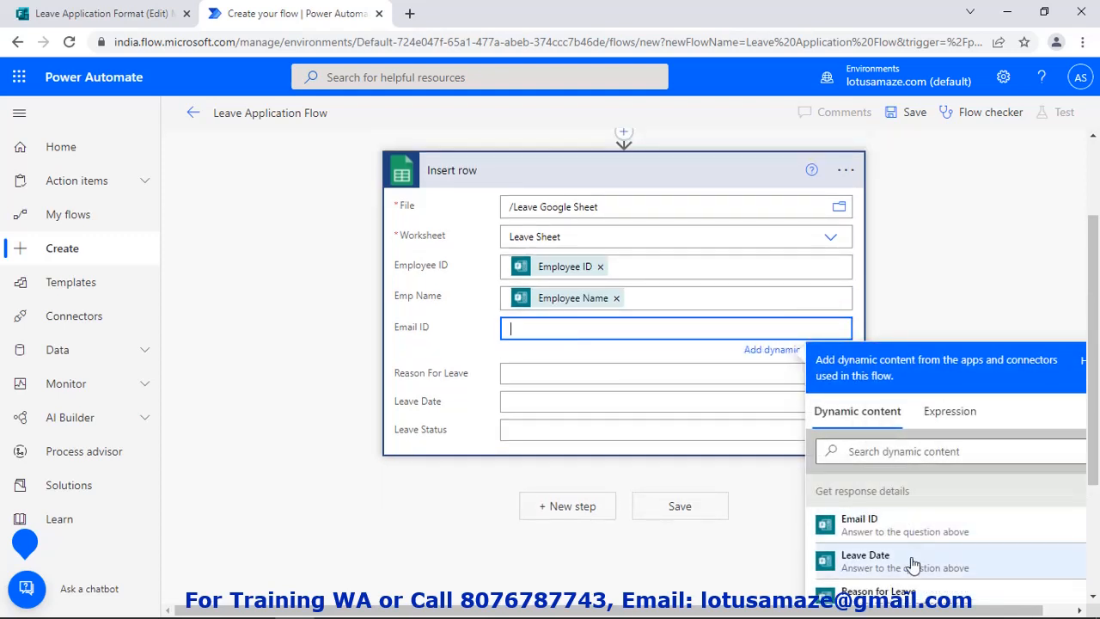
pyautogui.click(856, 526)
# Map Reason For Leave and Leave Date from the form answers and set Leave Status to HOLD
pyautogui.click(543, 379)
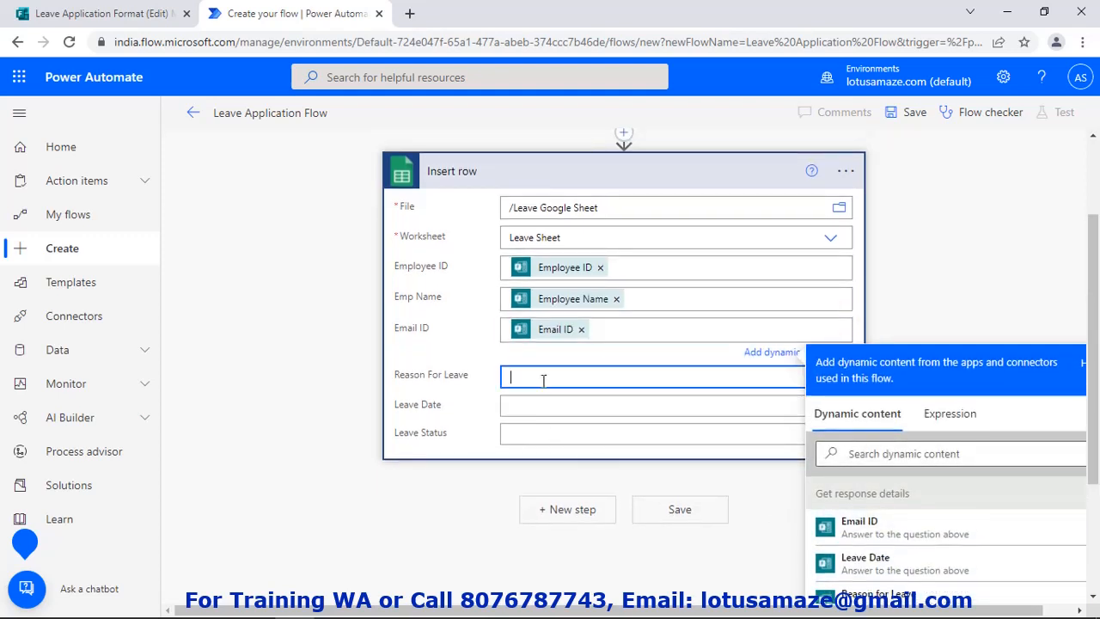
pyautogui.scroll(-1, 907, 571)
pyautogui.scroll(-2, 911, 572)
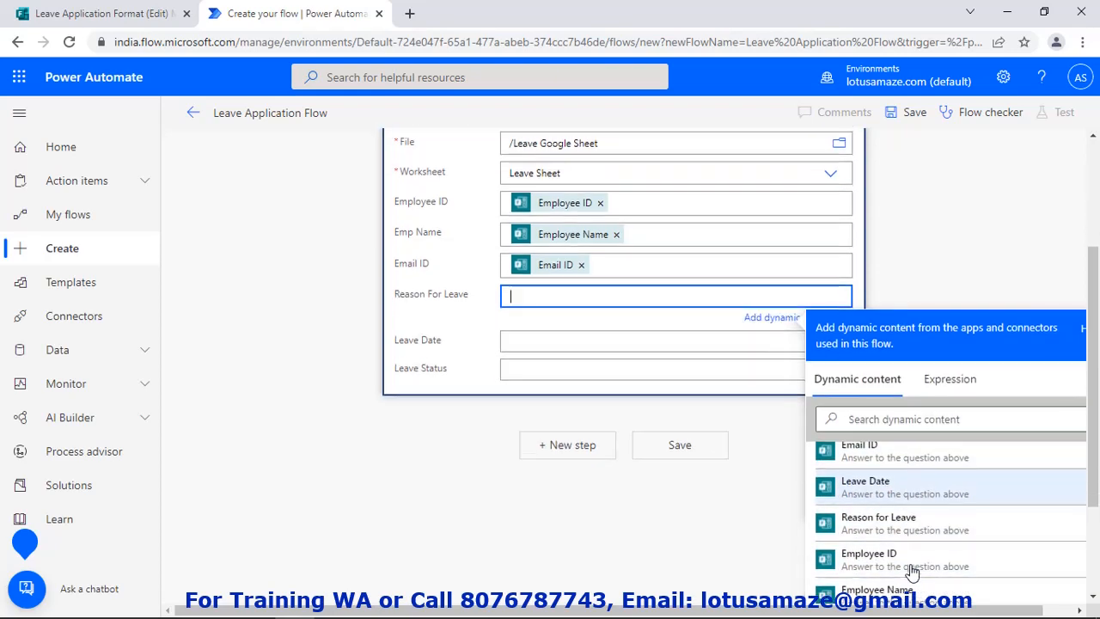
pyautogui.click(877, 523)
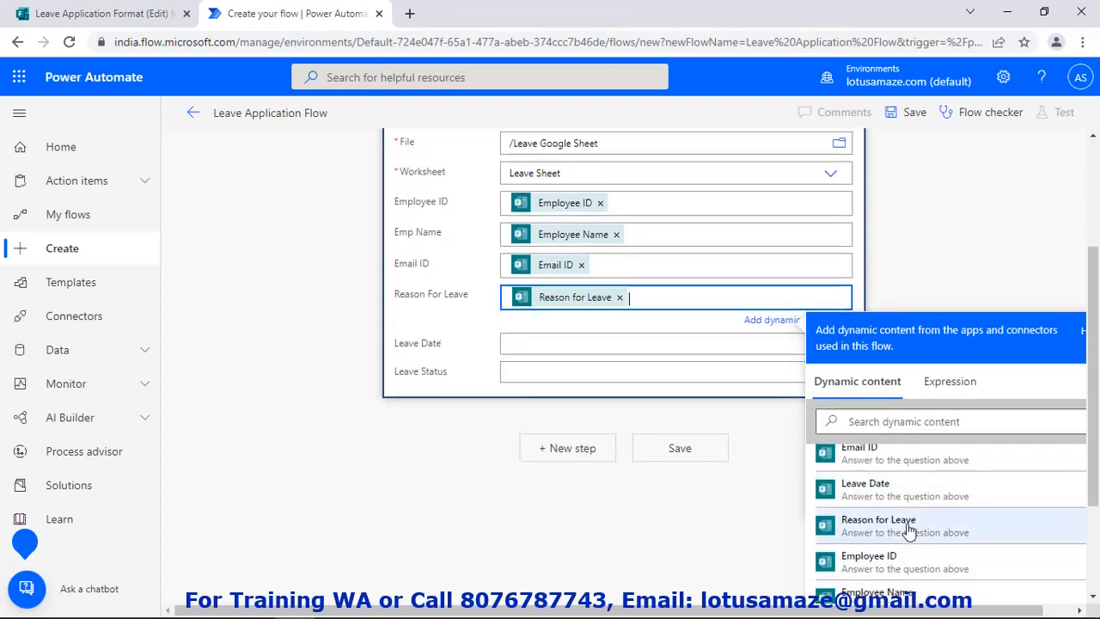
pyautogui.click(537, 353)
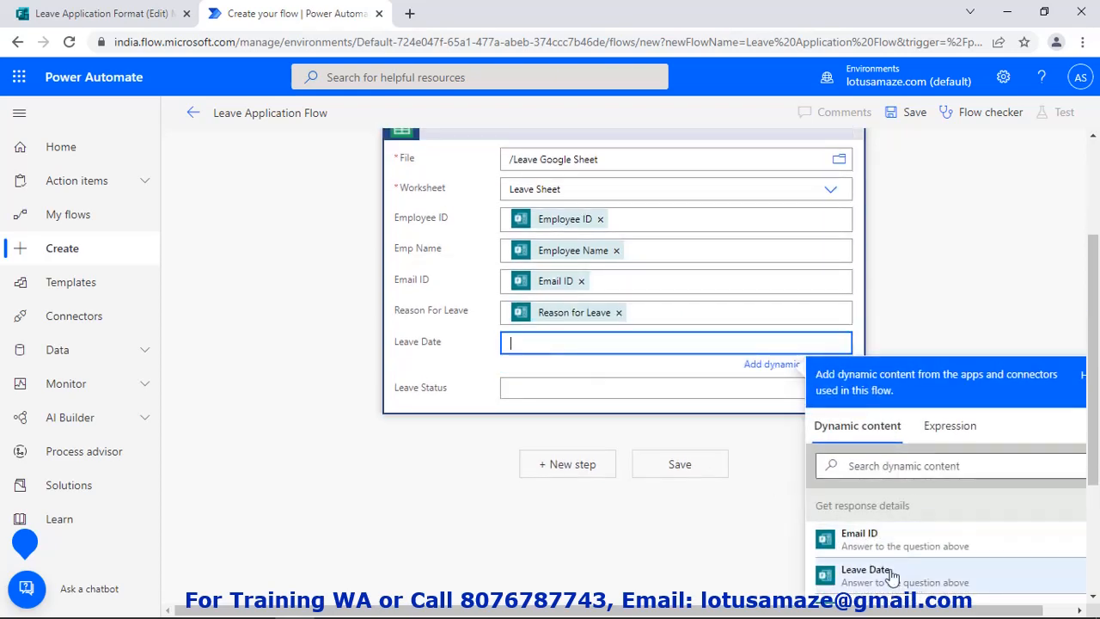
pyautogui.click(890, 574)
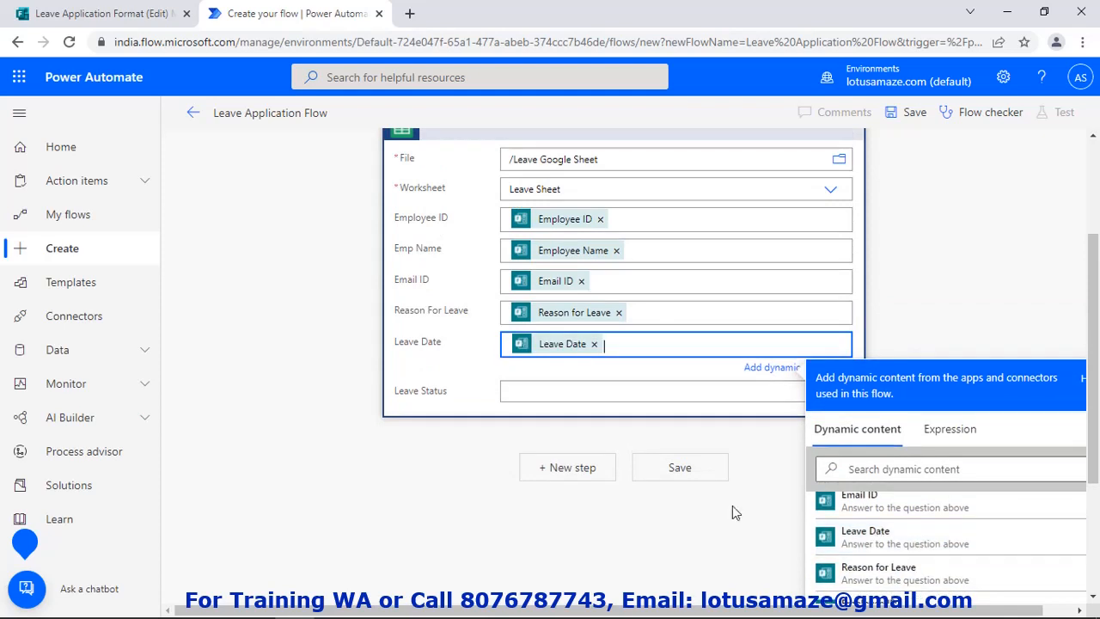
pyautogui.click(536, 391)
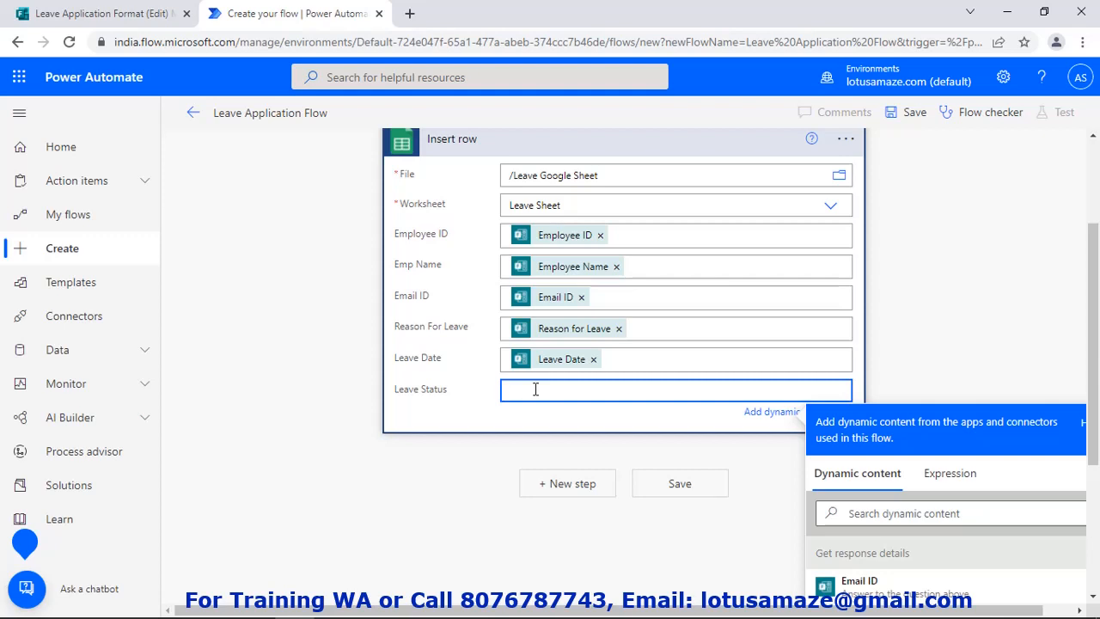
pyautogui.write('HOLD')
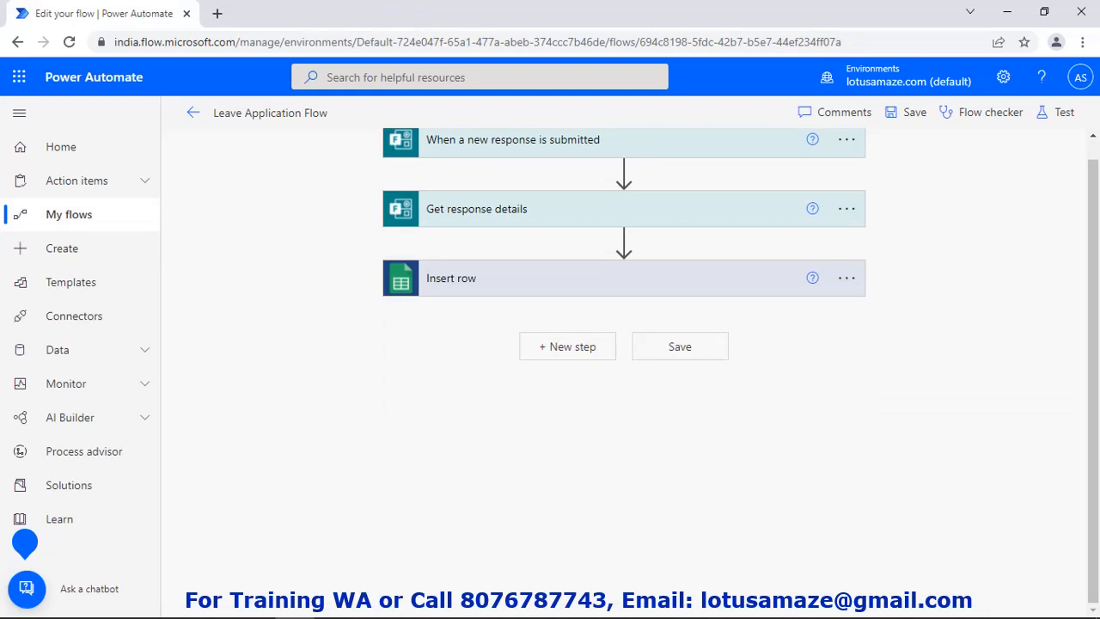
# Add Approvals' Start and wait for an approval with type Approve/Reject - First to respond
pyautogui.click(577, 357)
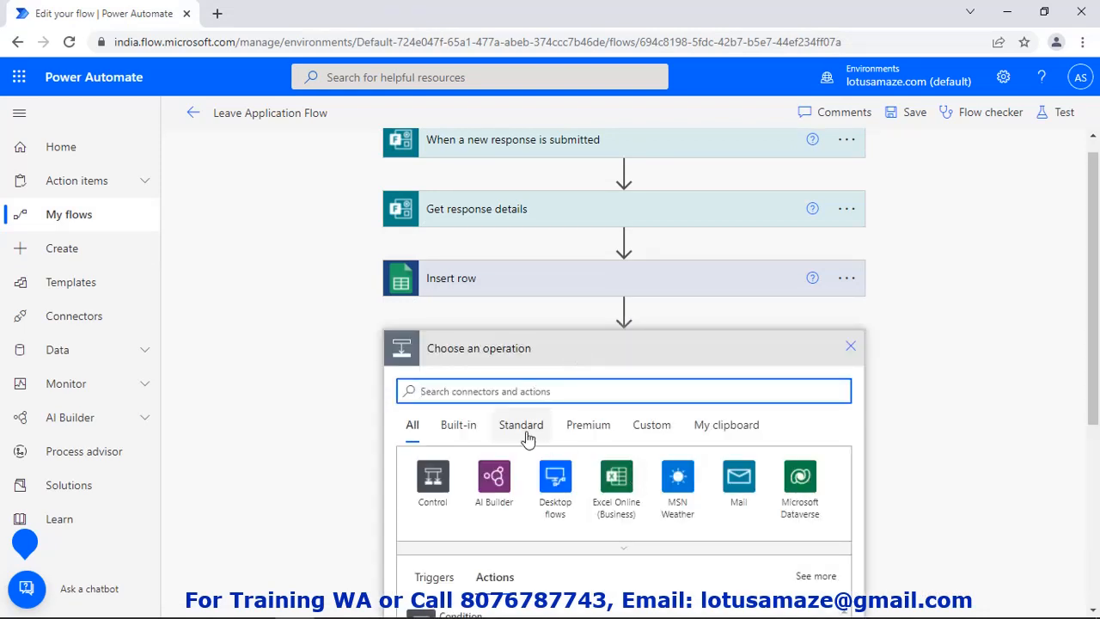
pyautogui.write('App')
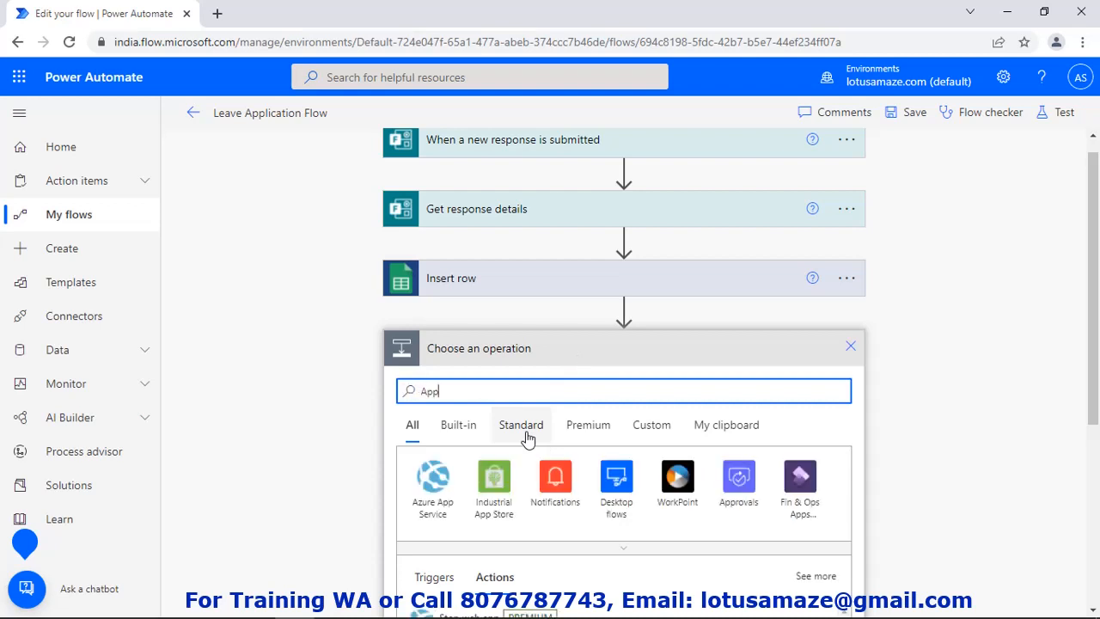
pyautogui.click(737, 478)
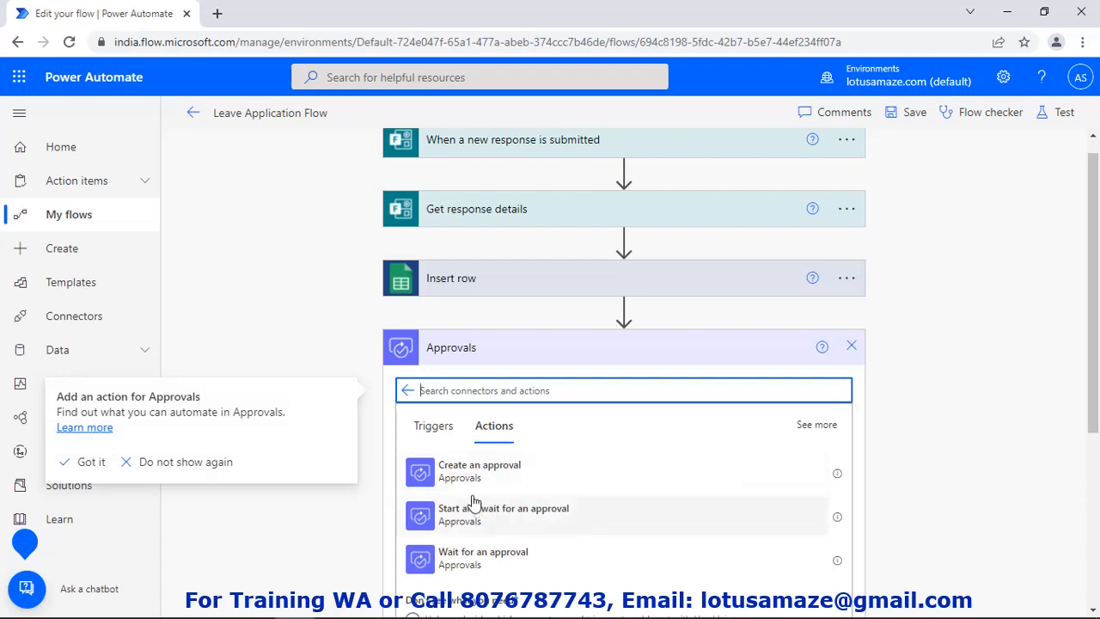
pyautogui.click(523, 521)
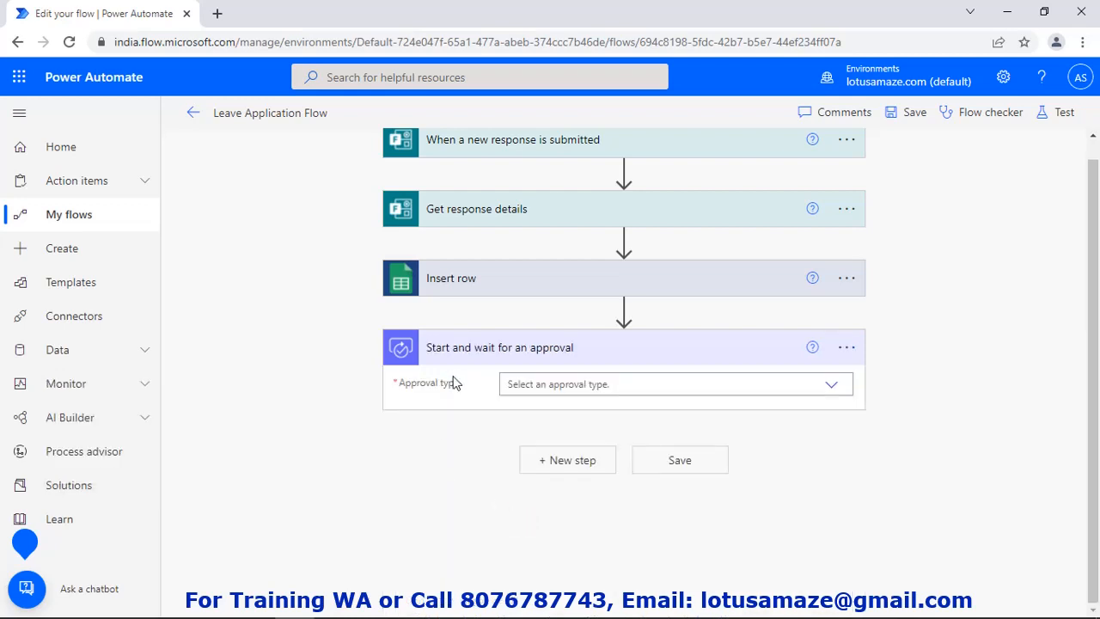
pyautogui.click(832, 386)
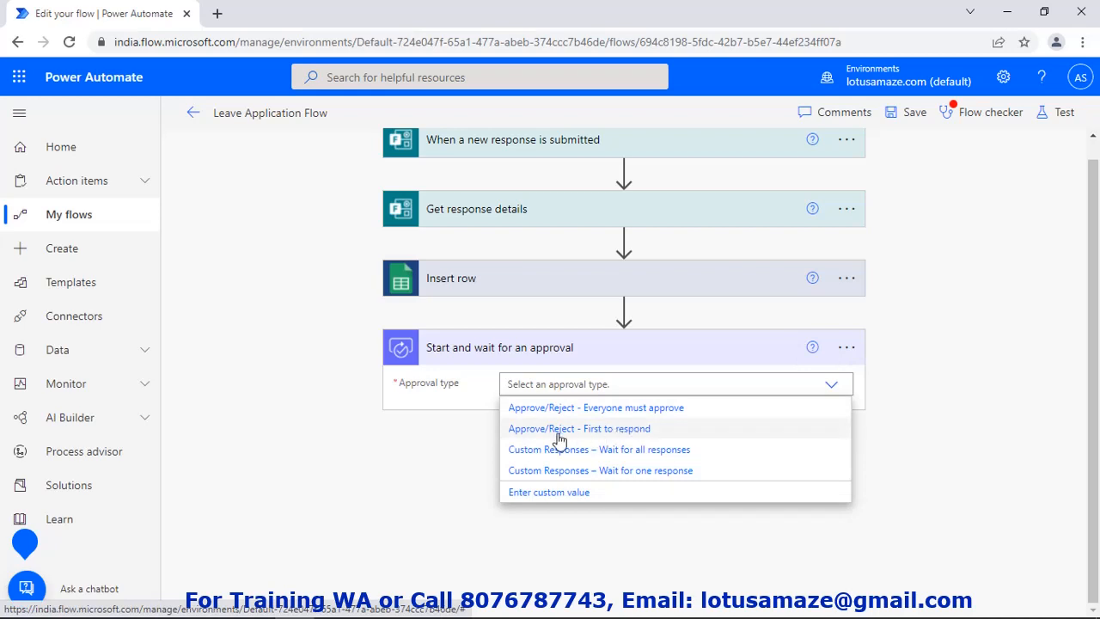
pyautogui.click(608, 439)
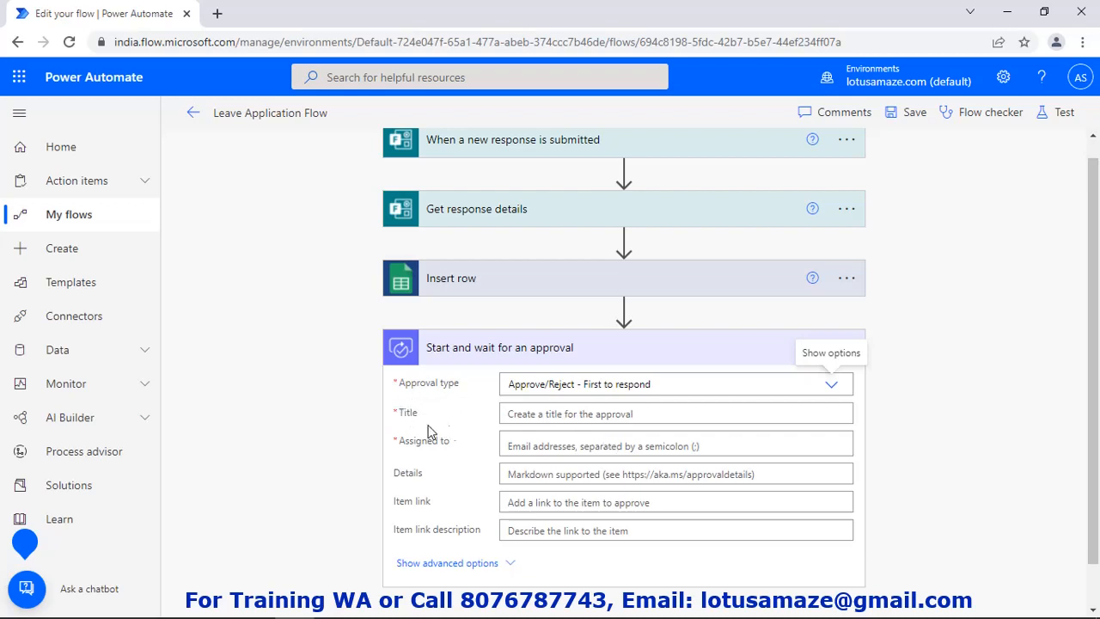
# Title the approval 'Request fro Leave by' plus Emp Name and assign the suggested approver
pyautogui.click(567, 414)
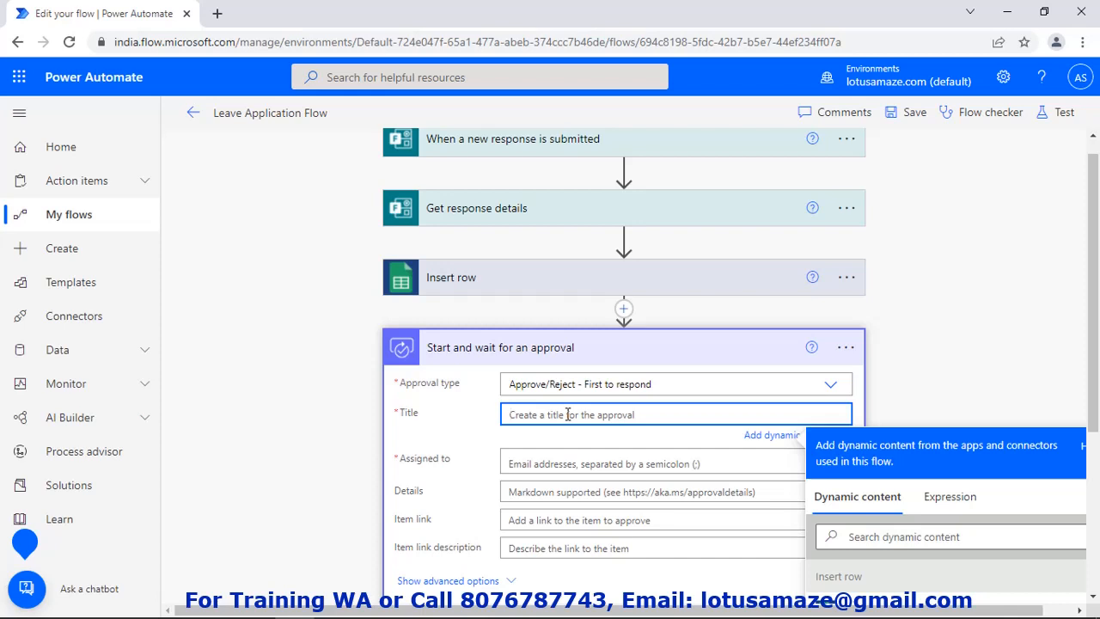
pyautogui.write('Request fro L')
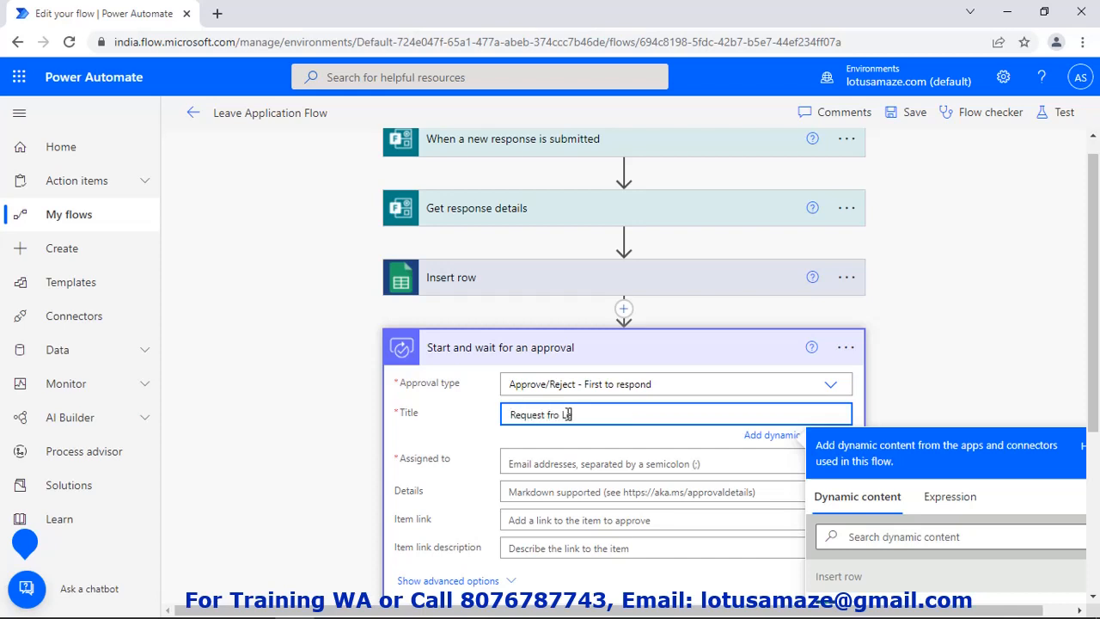
pyautogui.write('eave by')
pyautogui.scroll(-3, 1018, 485)
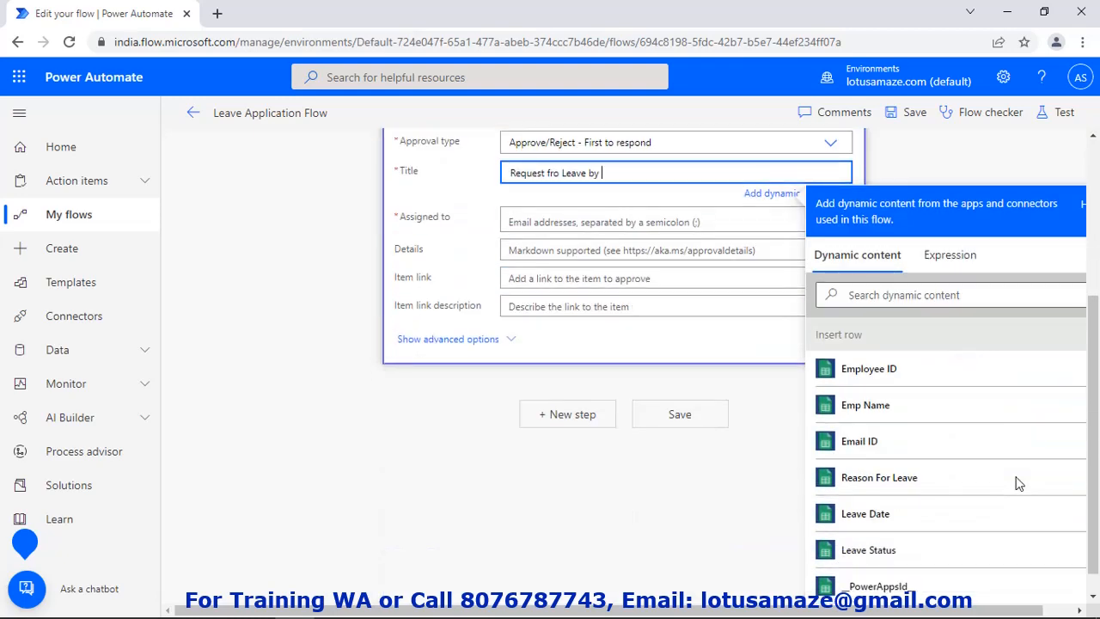
pyautogui.click(894, 409)
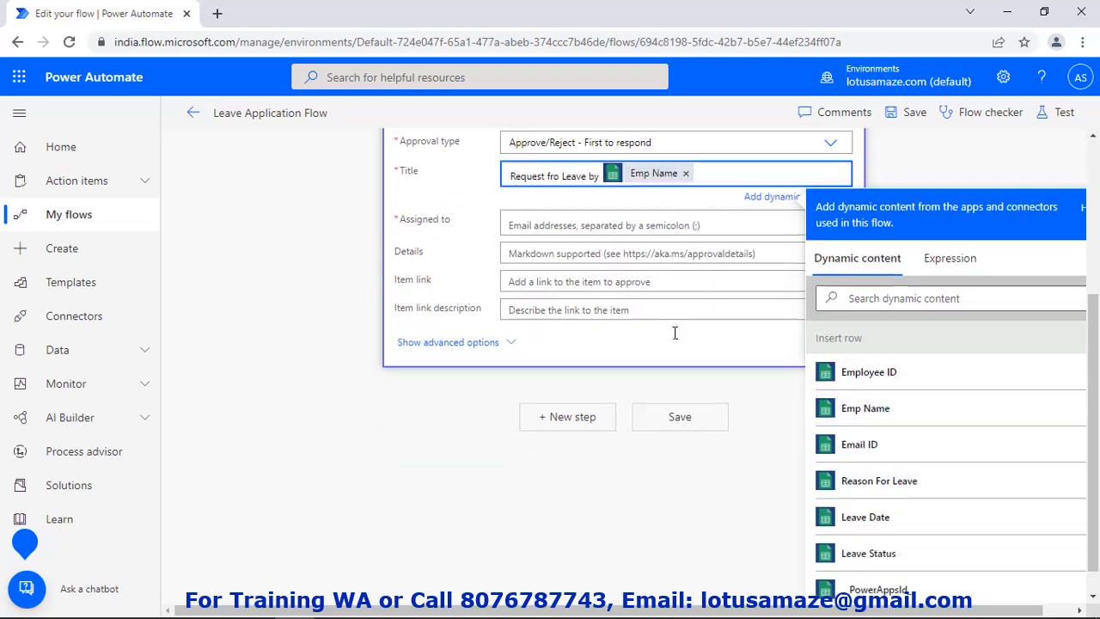
pyautogui.click(566, 222)
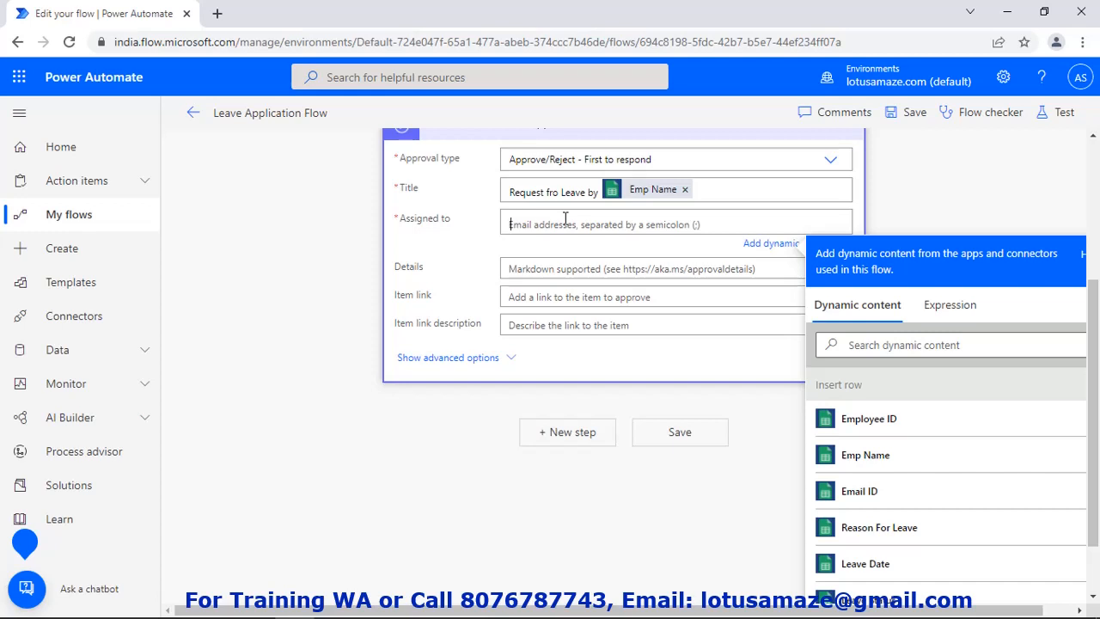
pyautogui.write('avi')
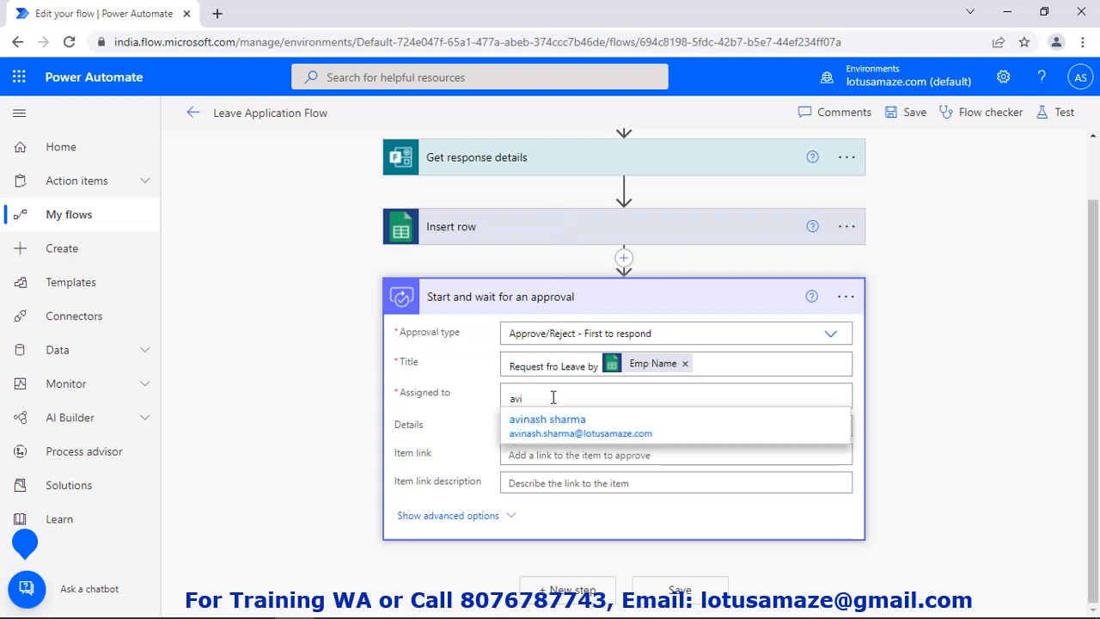
pyautogui.click(558, 426)
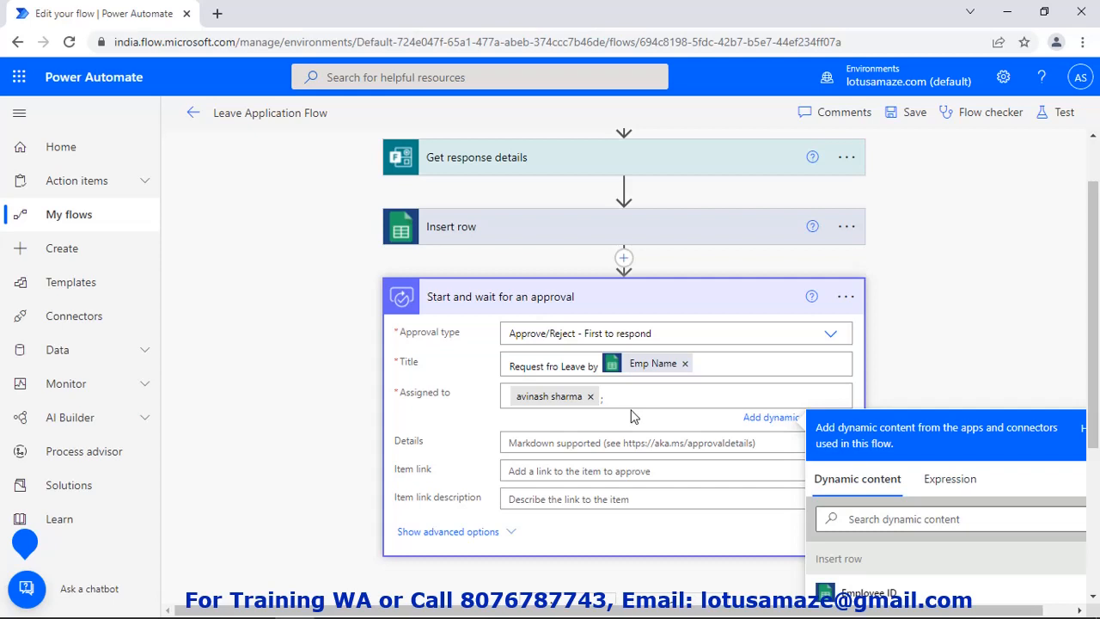
# Set the details to 'Please approve my Leave on' plus the Leave Date, then collapse the step
pyautogui.click(553, 443)
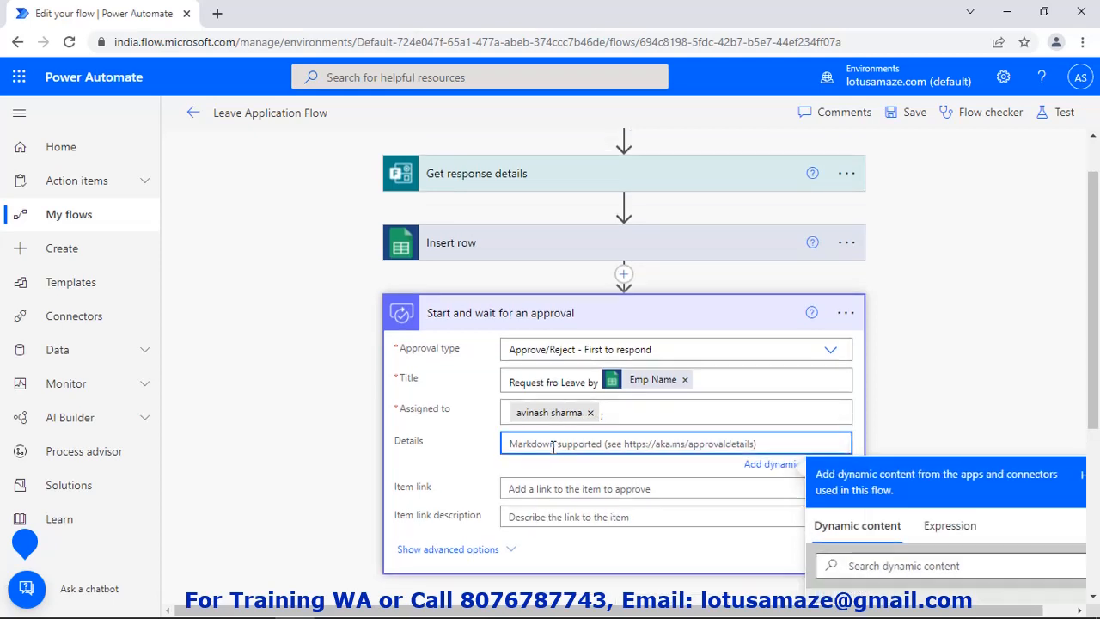
pyautogui.write('Pleas')
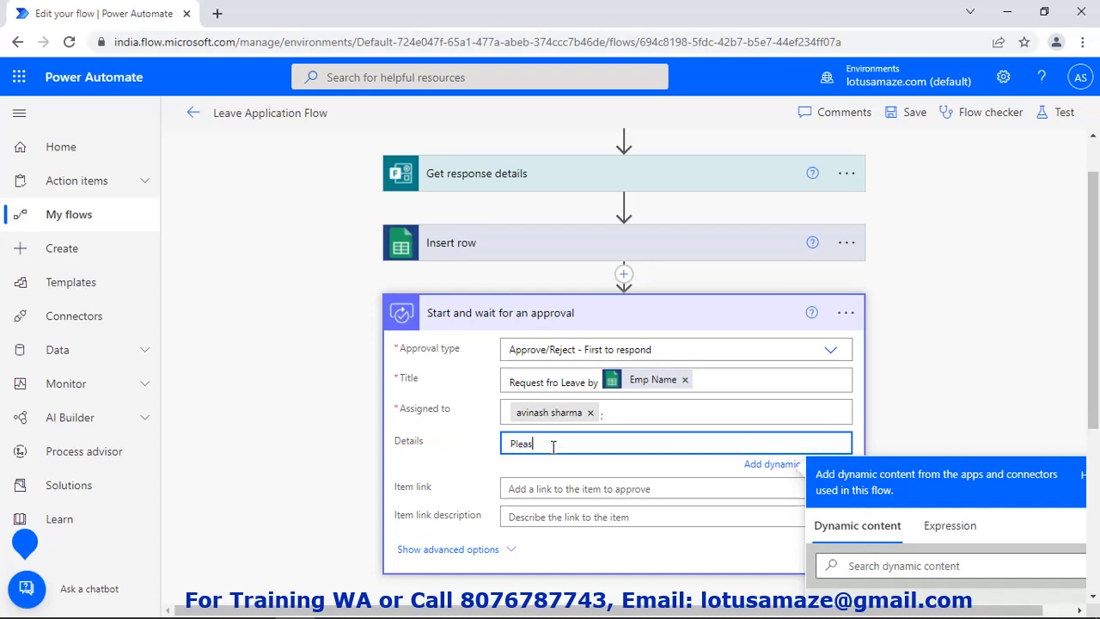
pyautogui.write('e approve my L')
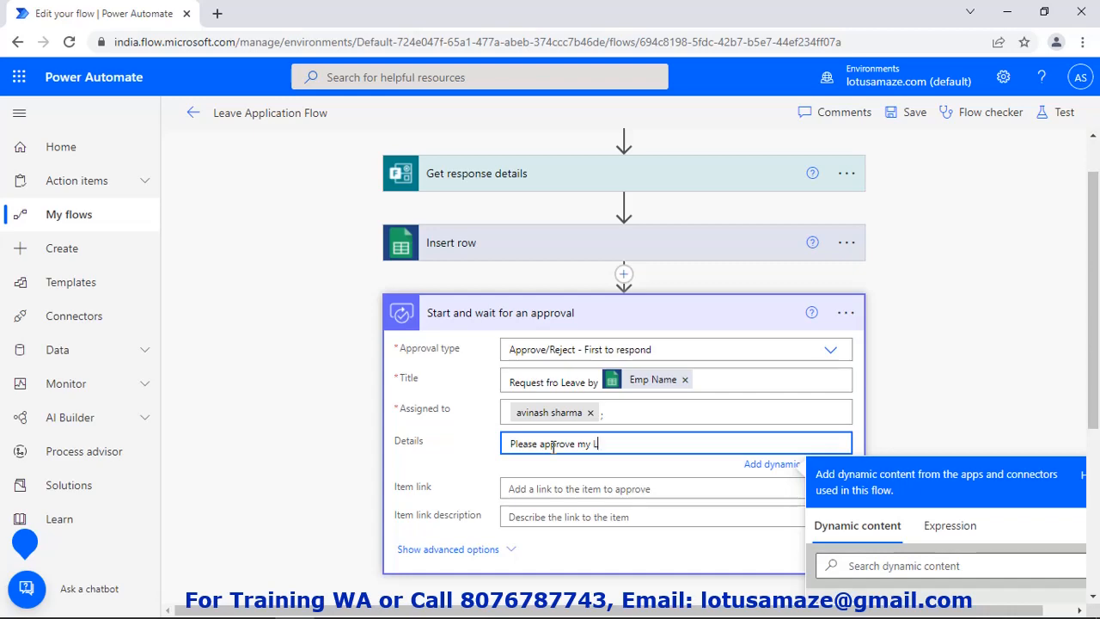
pyautogui.write('eave on')
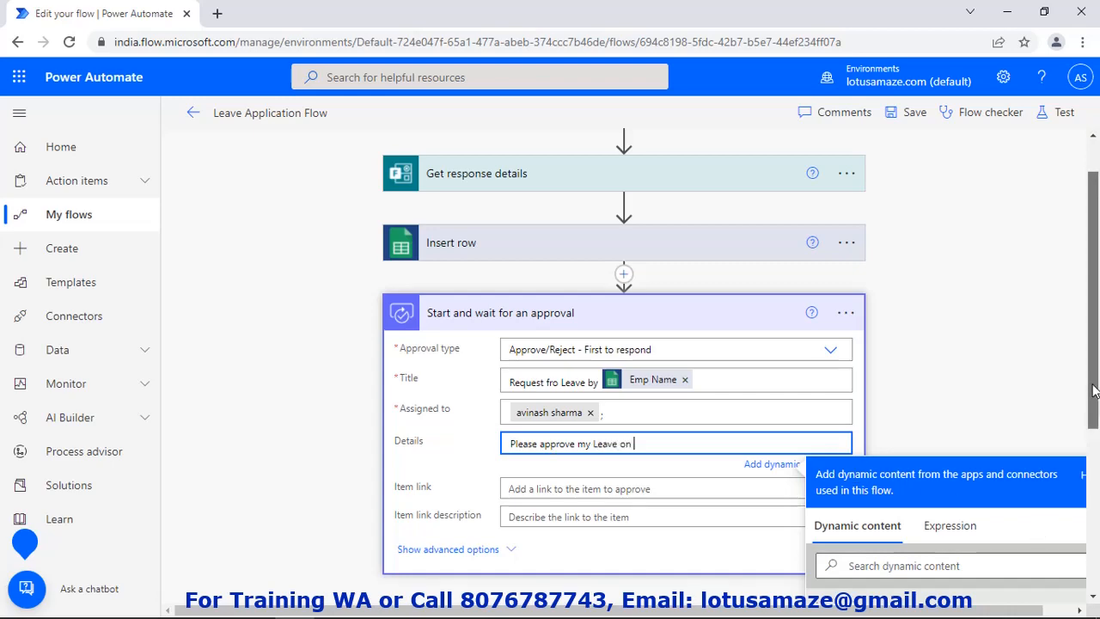
pyautogui.moveTo(1096, 394); pyautogui.dragTo(1099, 548)
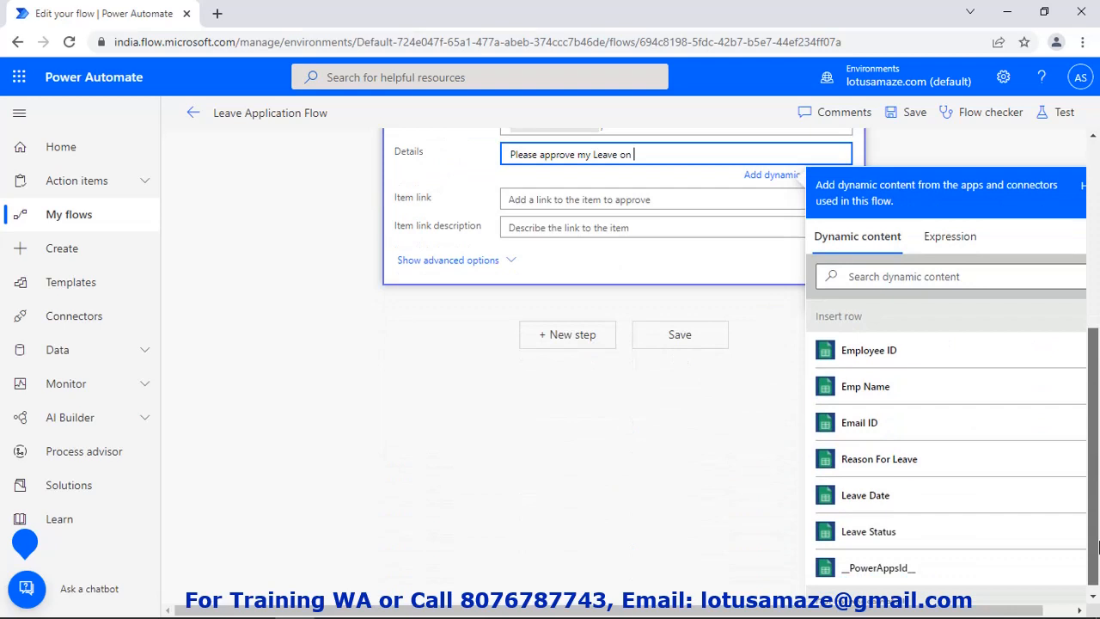
pyautogui.click(891, 498)
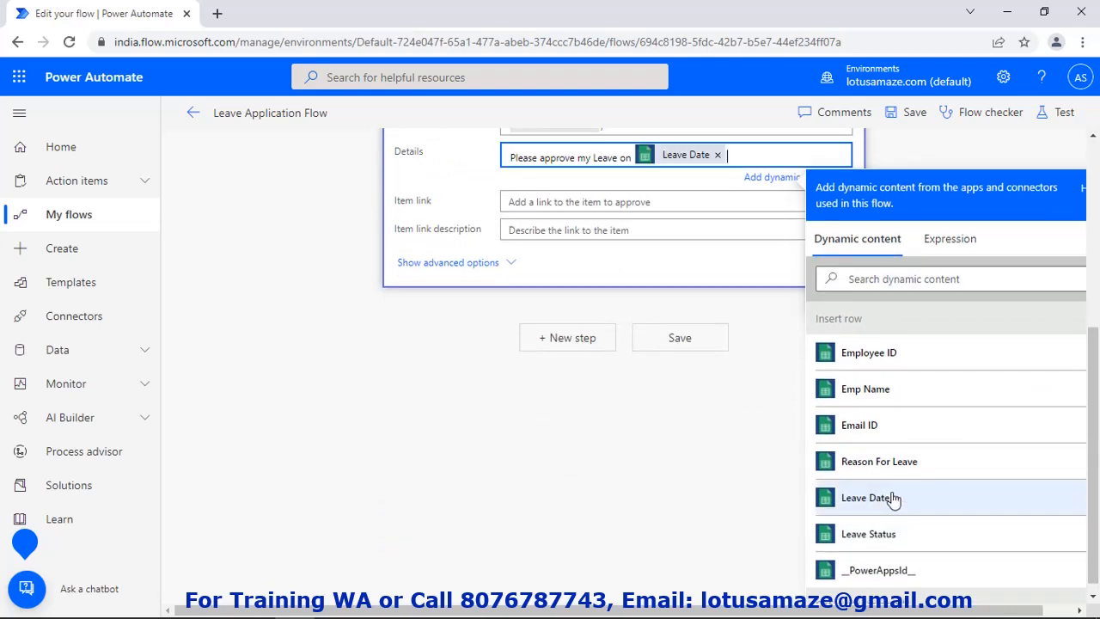
pyautogui.click(550, 201)
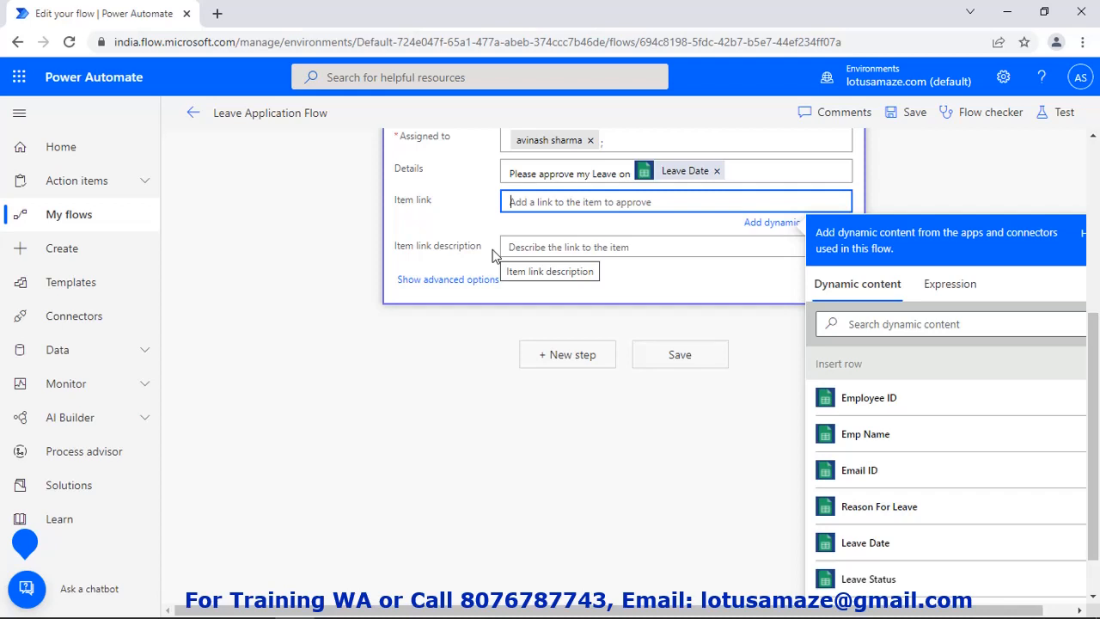
pyautogui.scroll(3, 972, 352)
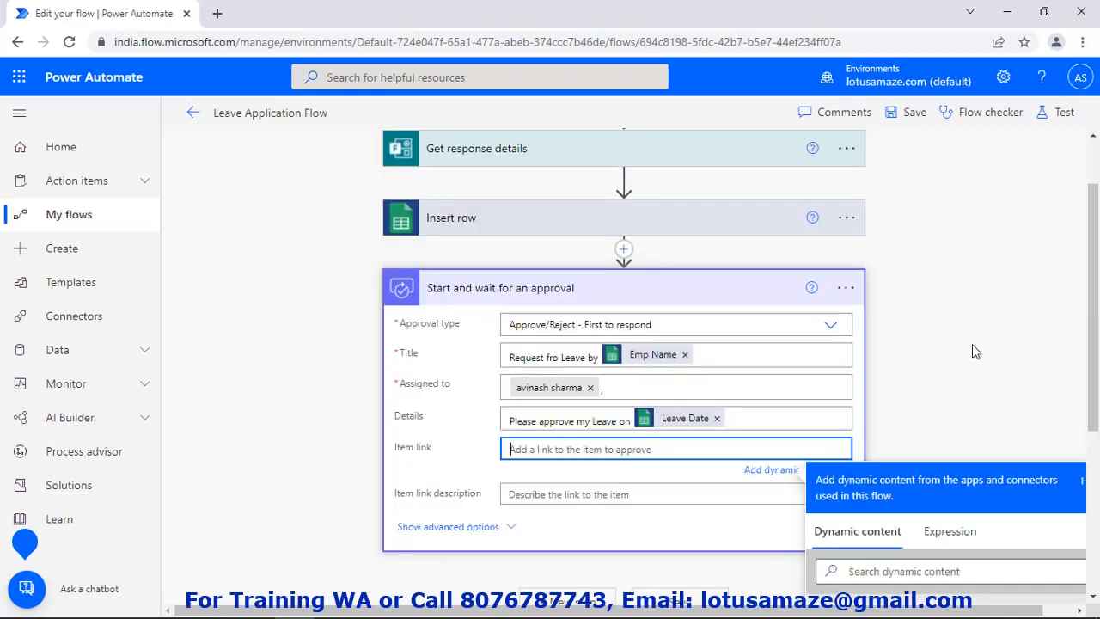
pyautogui.click(972, 344)
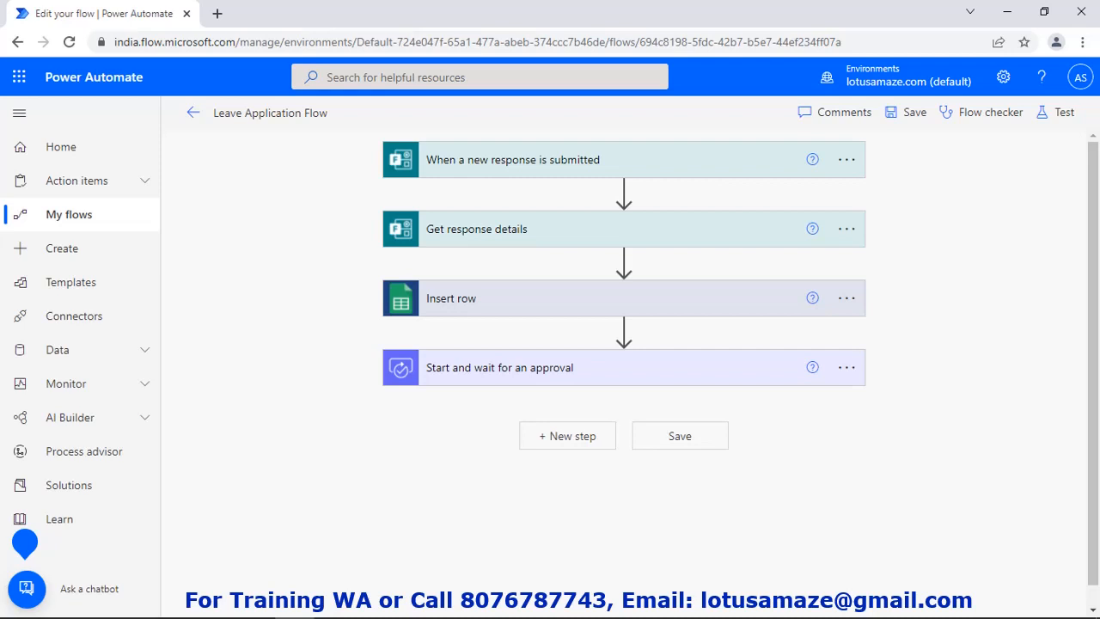
# Add a Control > Condition step after the approval
pyautogui.click(570, 442)
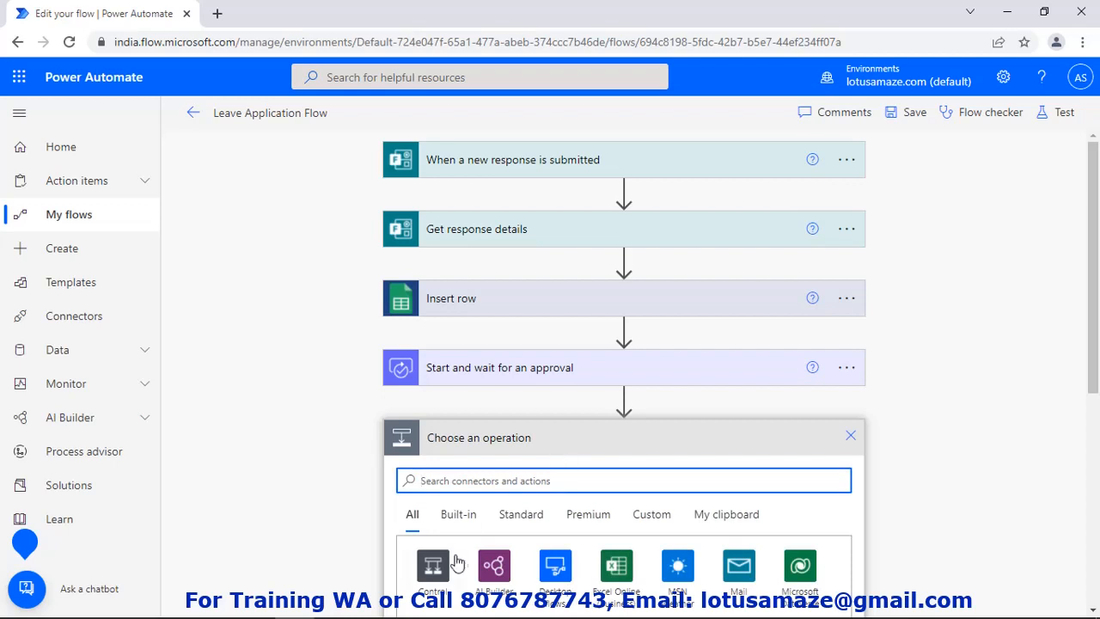
pyautogui.click(444, 562)
pyautogui.scroll(-2, 617, 516)
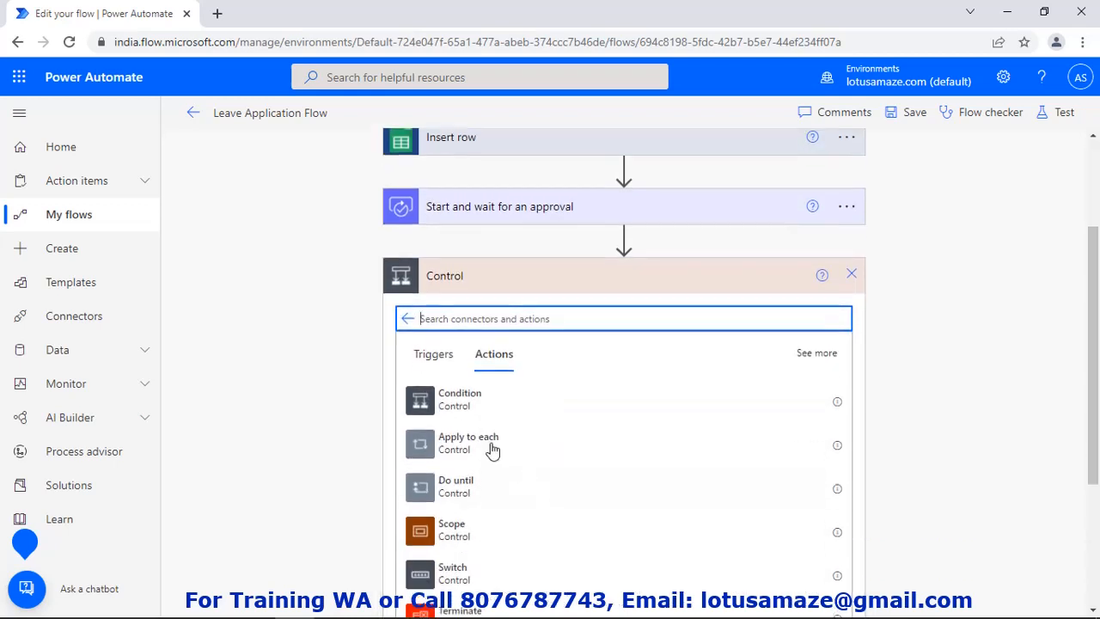
pyautogui.click(469, 404)
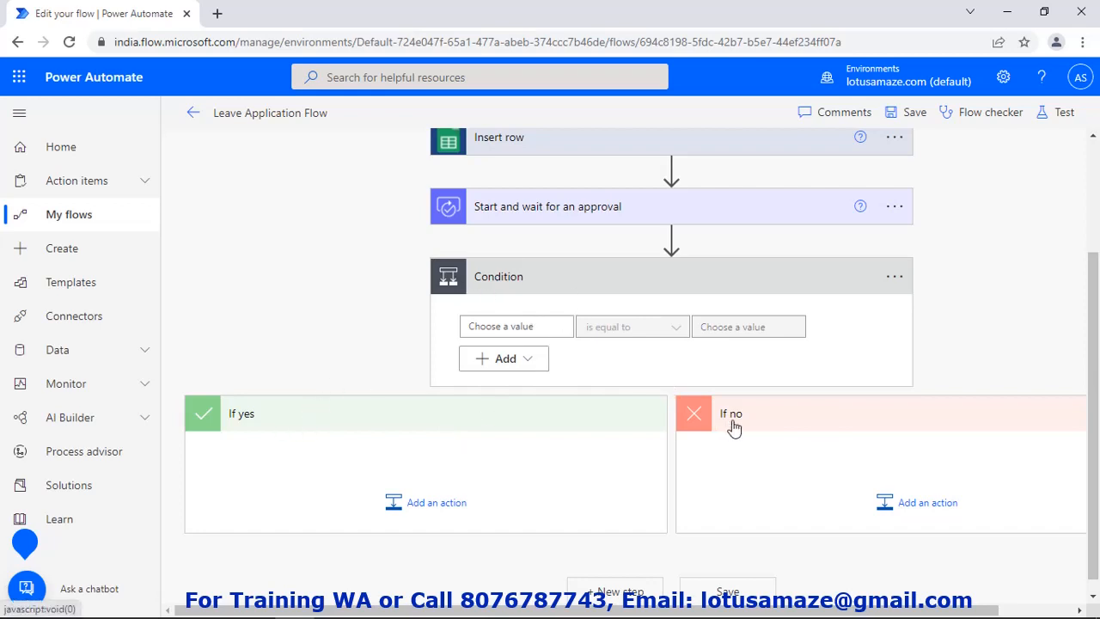
# Set the condition to Outcome is equal to Approve
pyautogui.click(552, 329)
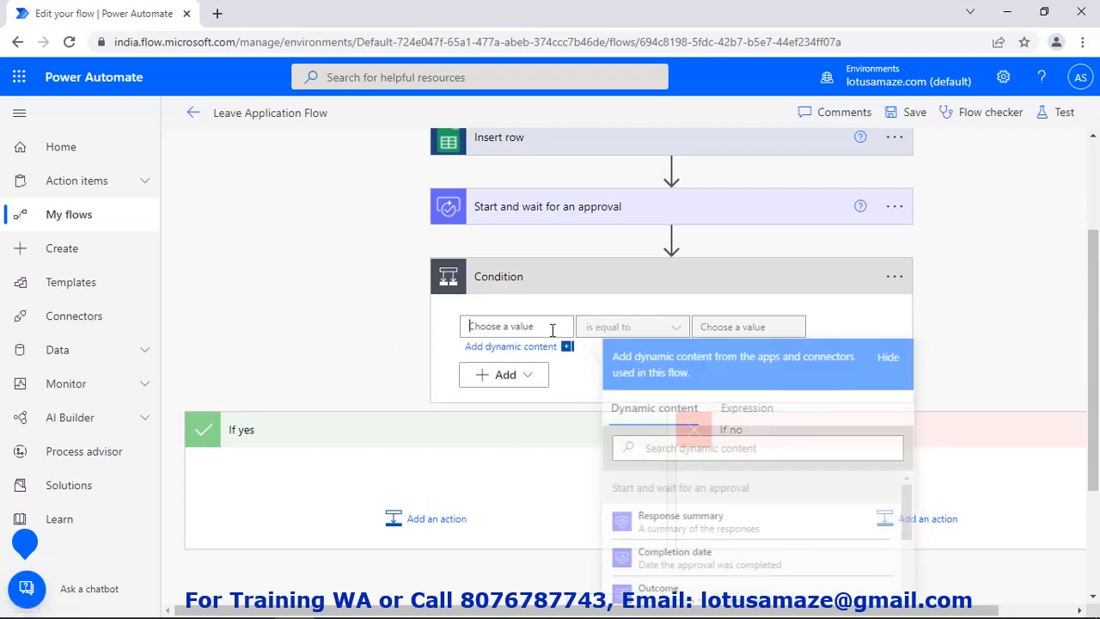
pyautogui.click(676, 591)
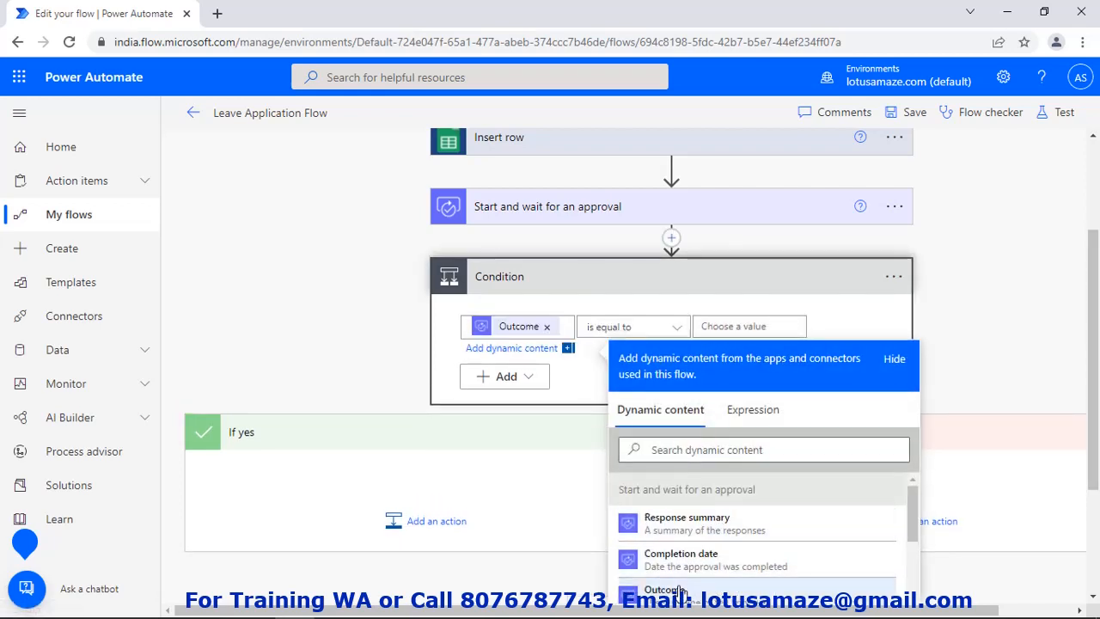
pyautogui.click(758, 326)
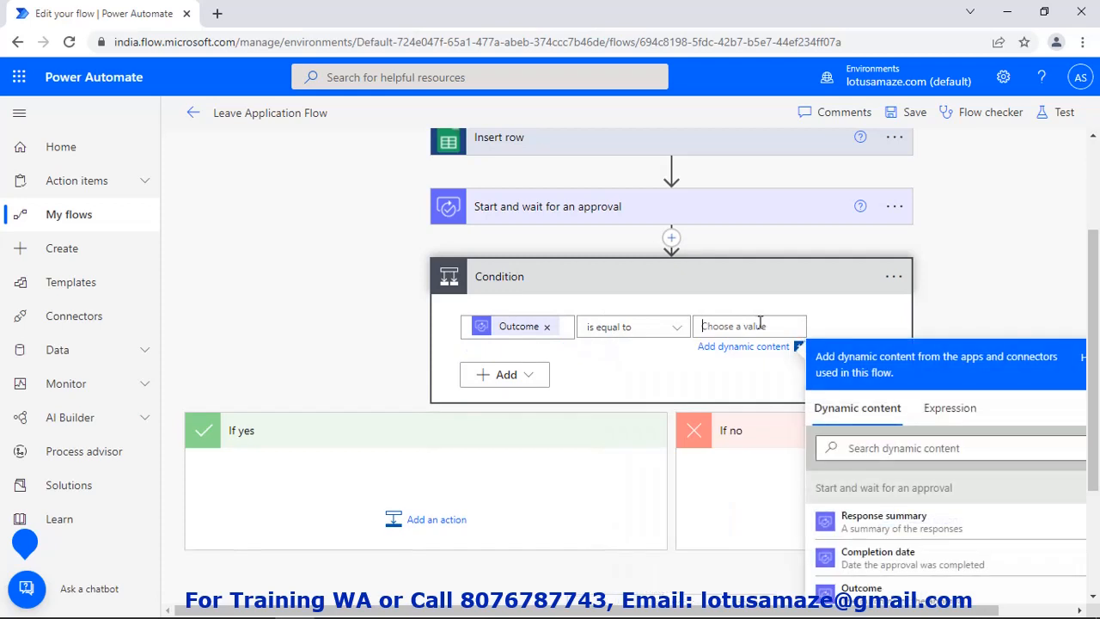
pyautogui.write('Approve')
pyautogui.click(244, 440)
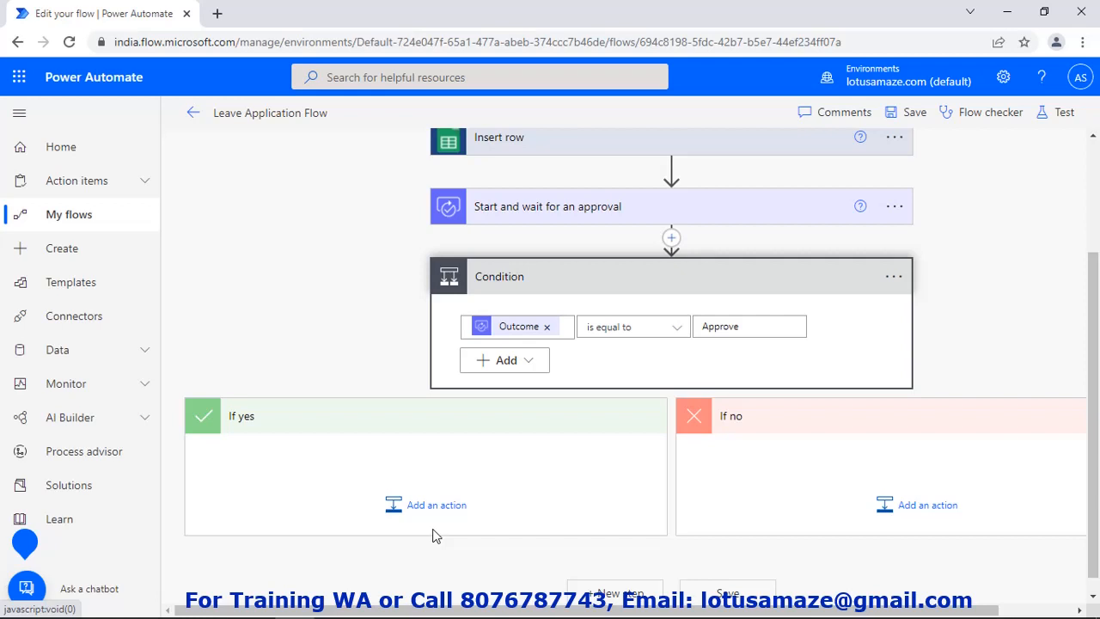
# Search 'goo' under If yes and add the Google Sheets Update row action
pyautogui.click(454, 519)
pyautogui.write('go')
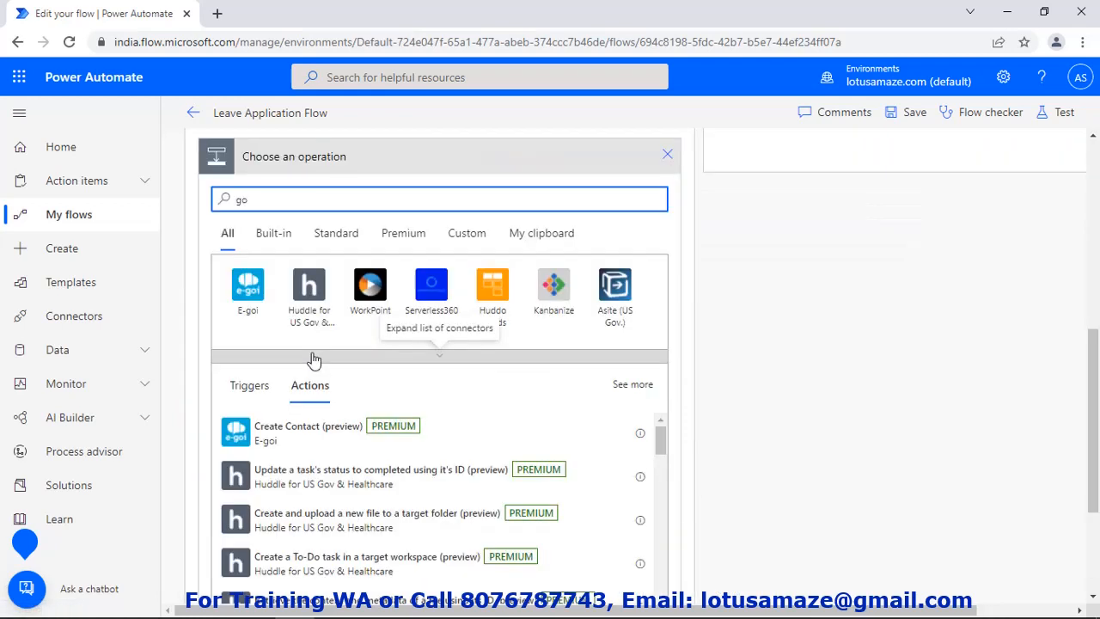
pyautogui.write('o')
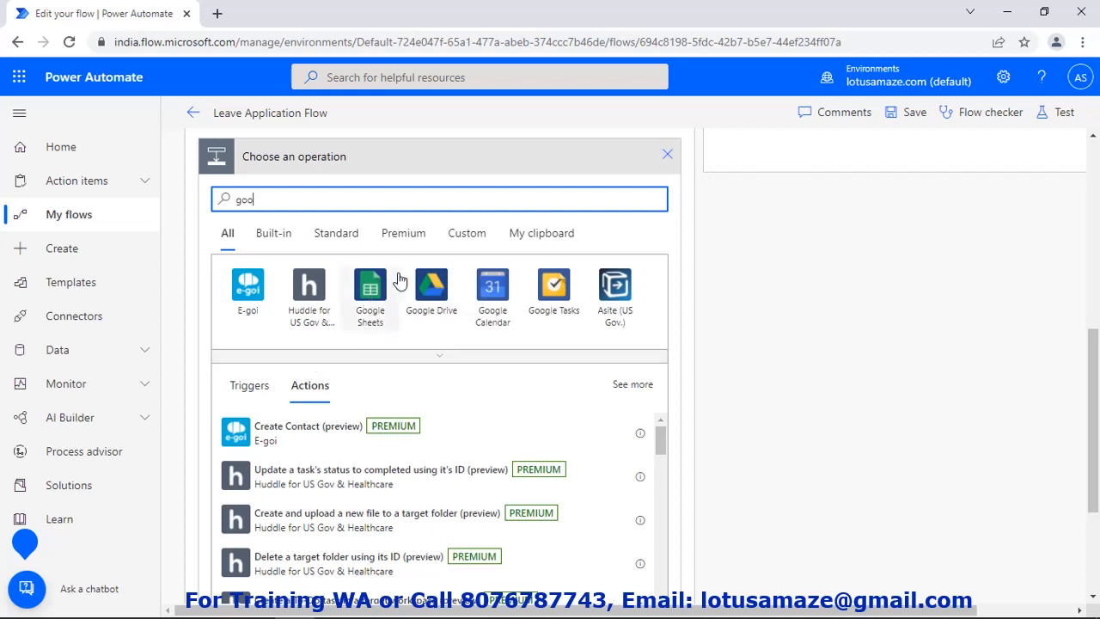
pyautogui.click(369, 282)
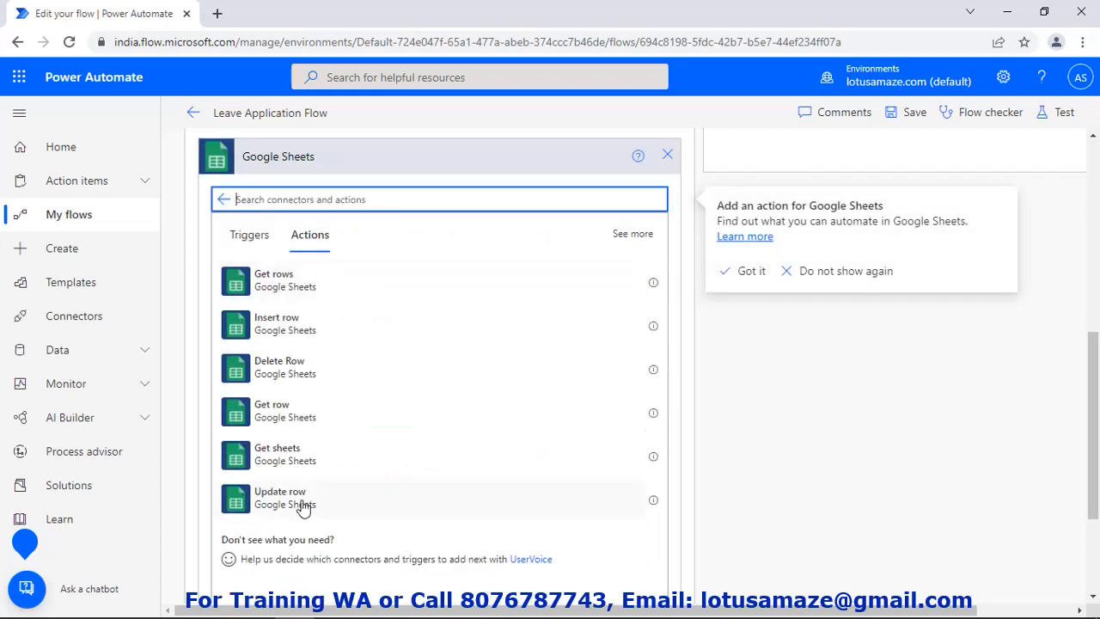
pyautogui.click(302, 508)
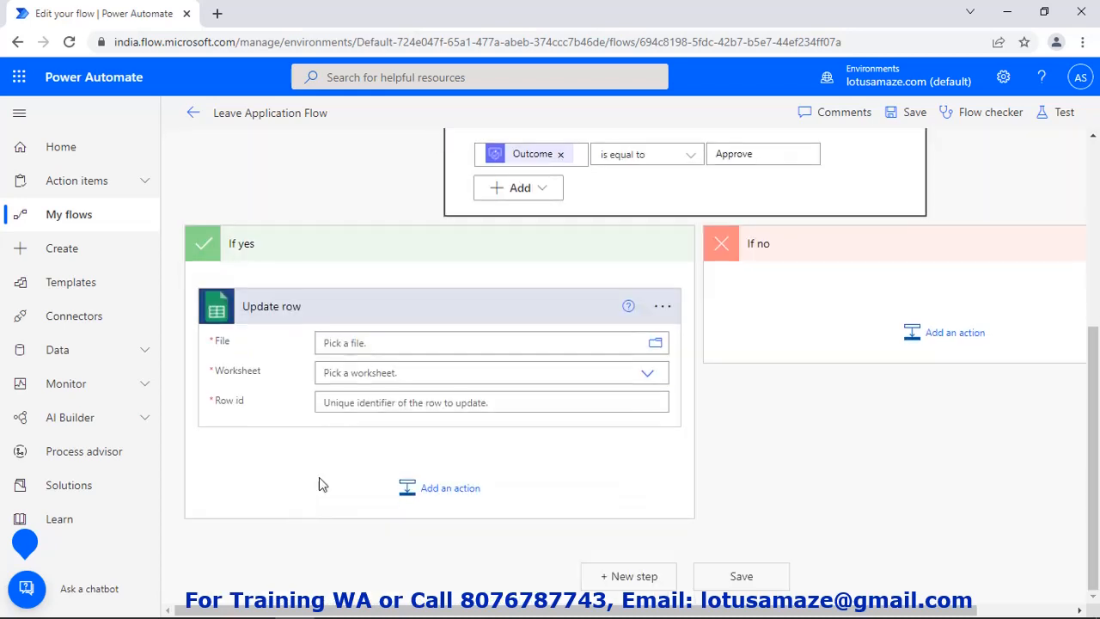
# Set Update row's File to /Leave Google Sheet and Worksheet to Leave Sheet
pyautogui.click(658, 345)
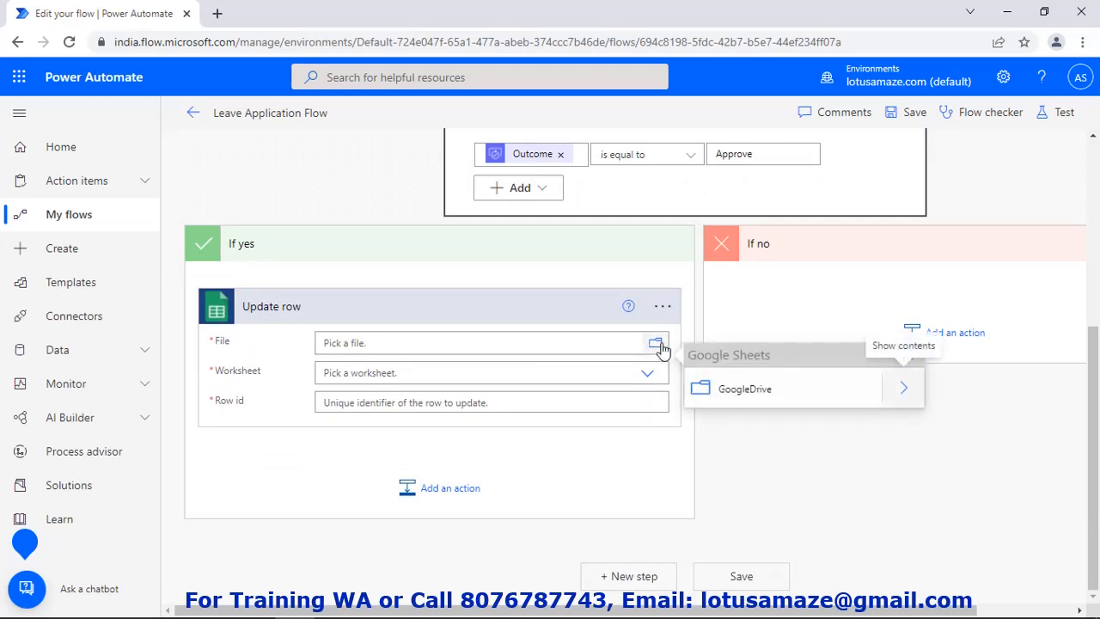
pyautogui.click(906, 394)
pyautogui.click(778, 441)
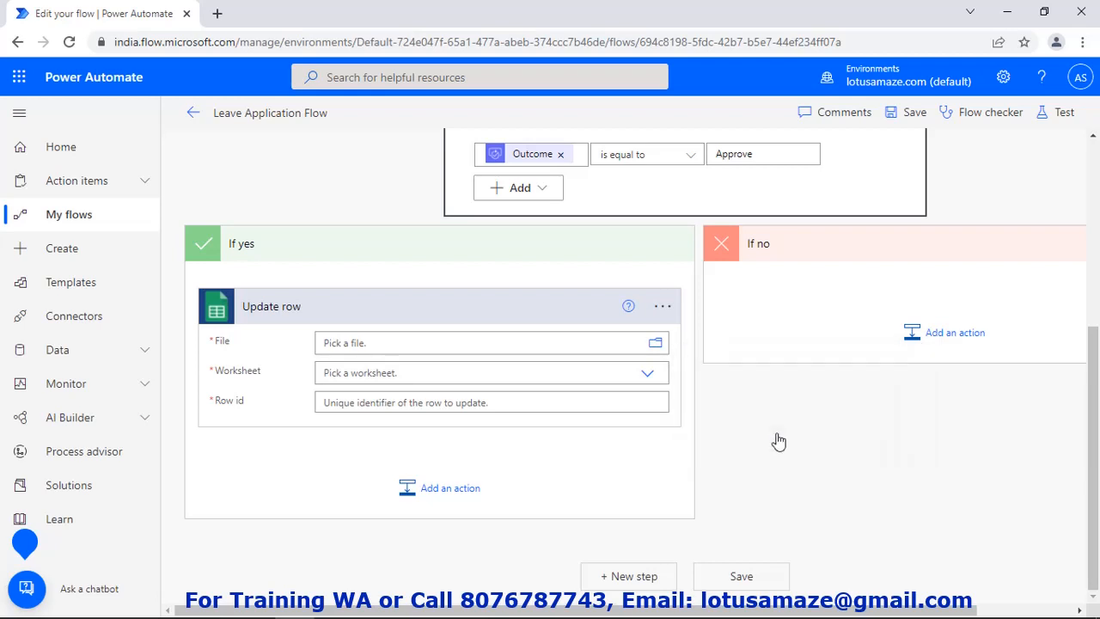
pyautogui.click(408, 388)
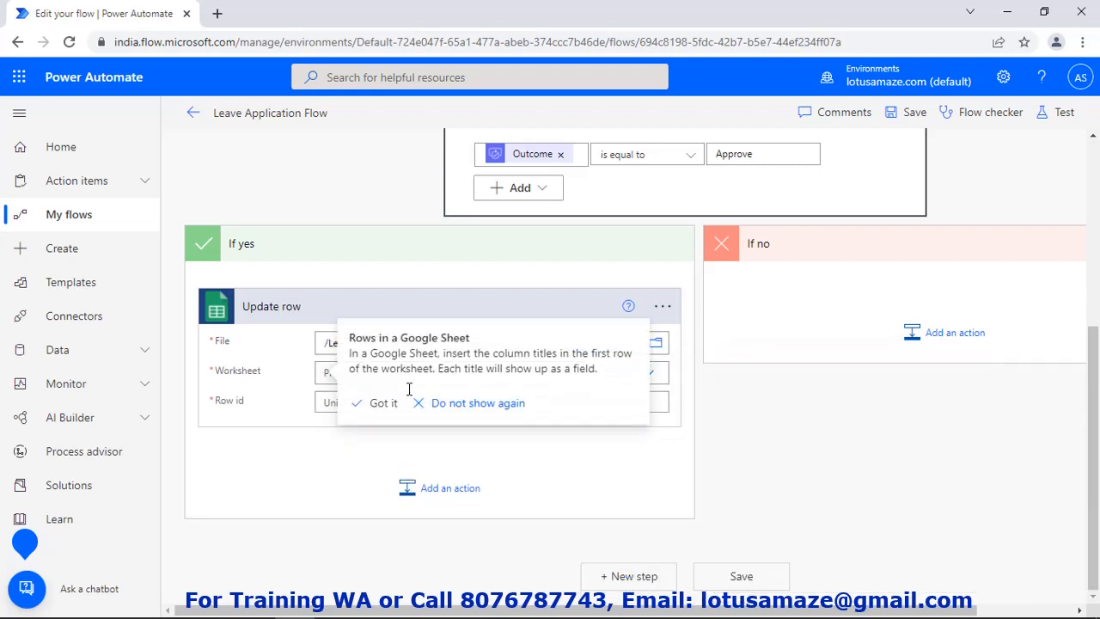
pyautogui.click(348, 400)
pyautogui.click(650, 385)
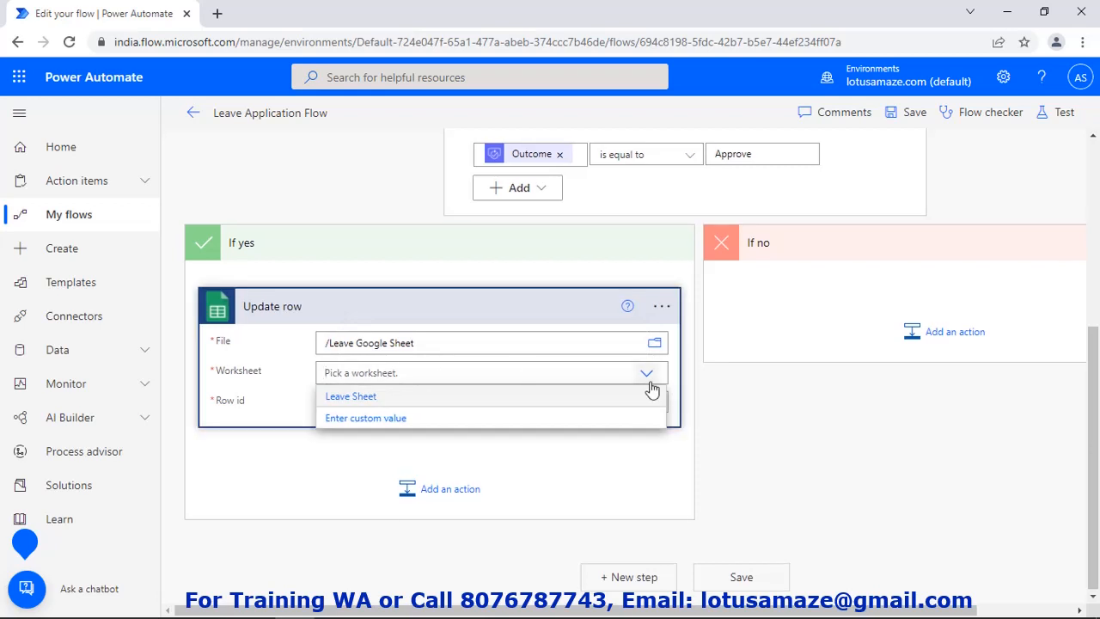
pyautogui.click(340, 397)
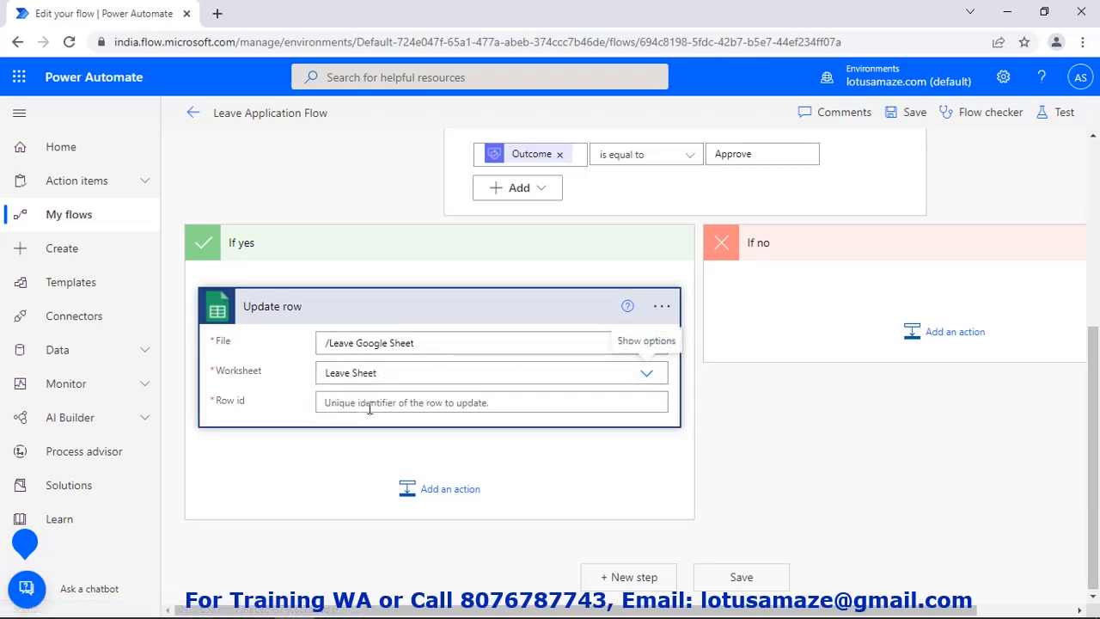
# Fill Row id with the __PowerAppsId__ dynamic value
pyautogui.click(370, 406)
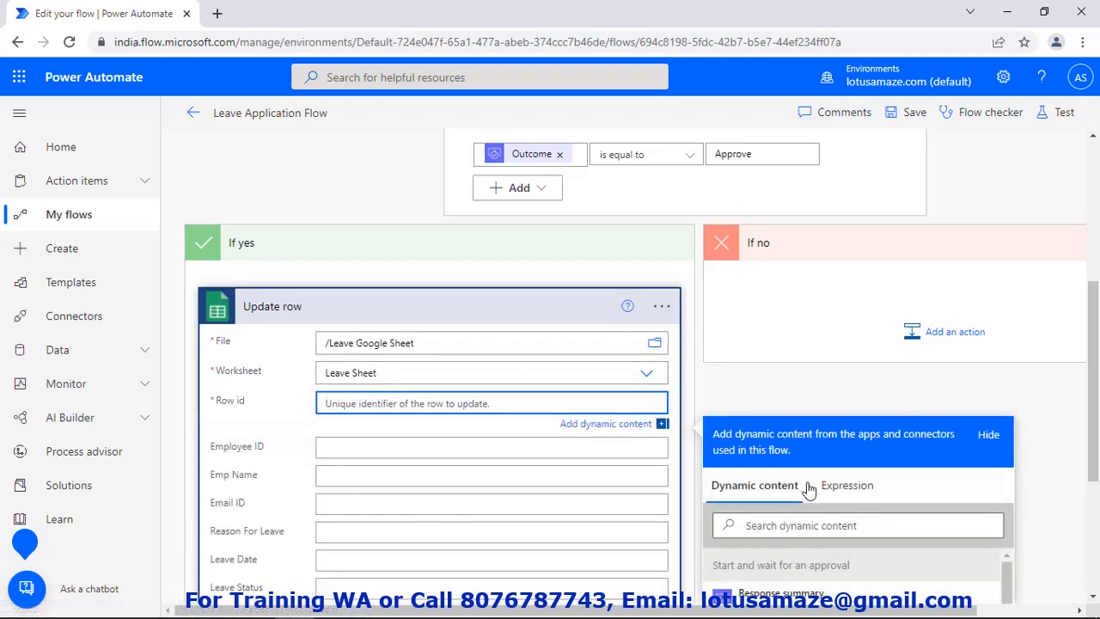
pyautogui.scroll(-10, 808, 489)
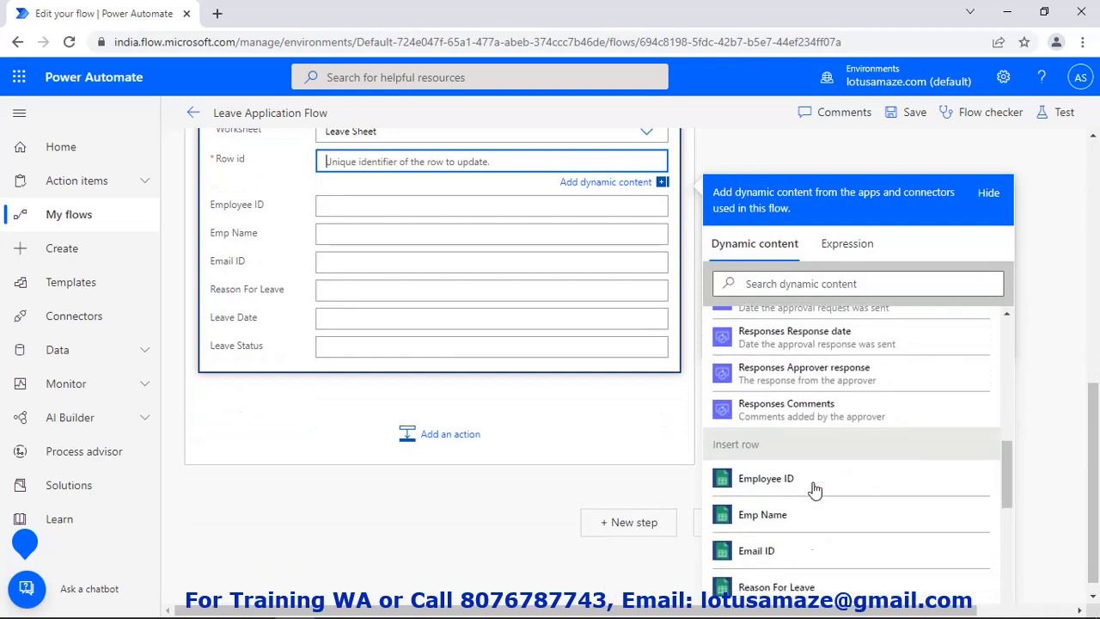
pyautogui.scroll(-5, 815, 488)
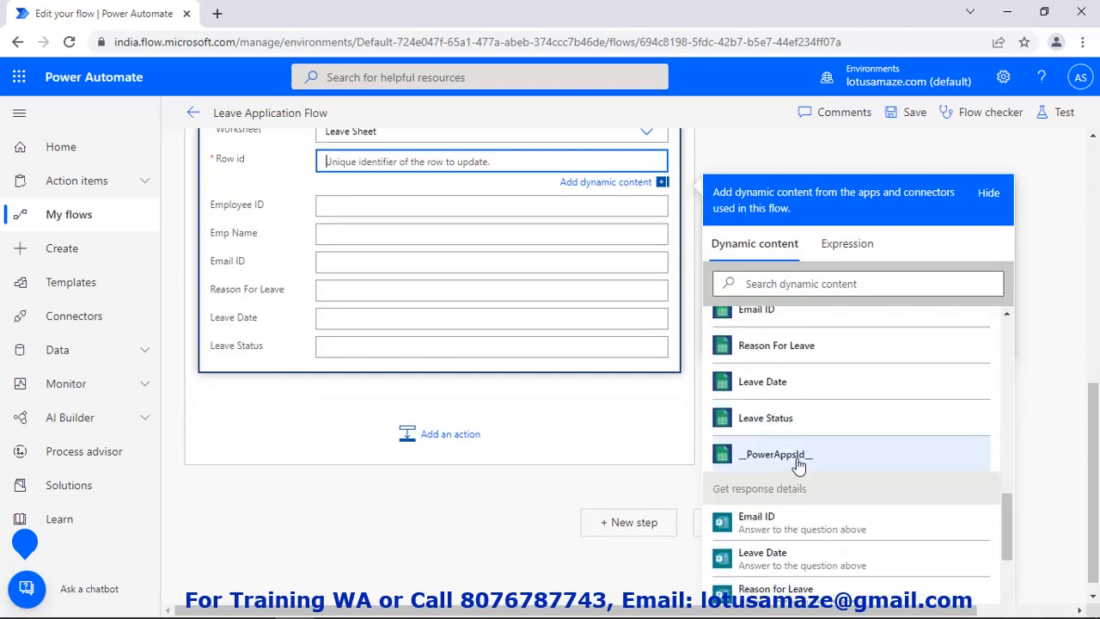
pyautogui.click(775, 455)
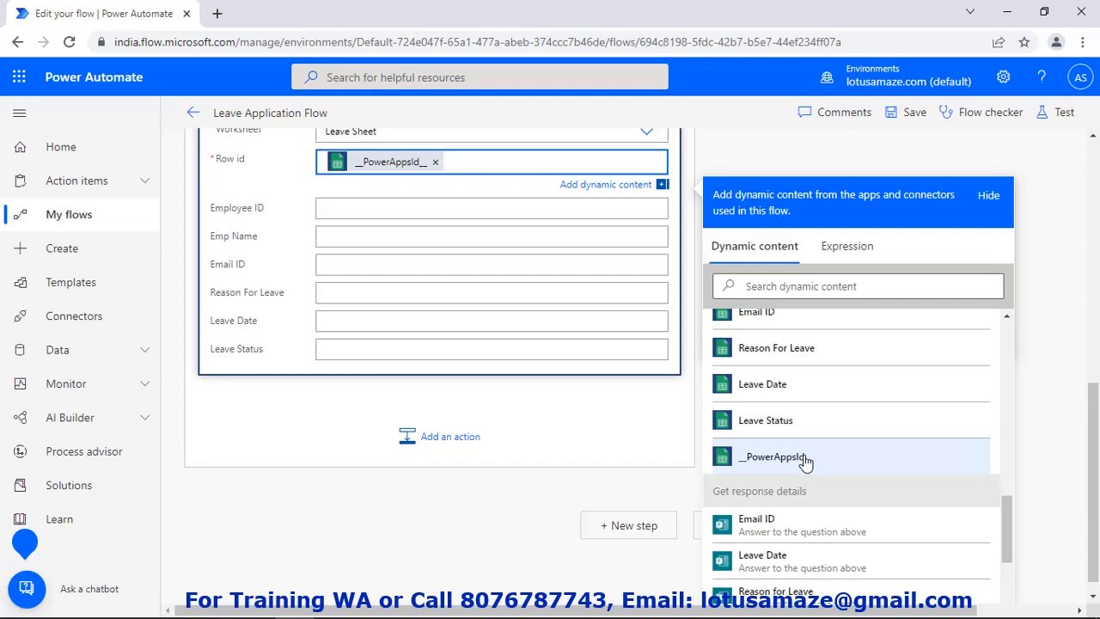
# Check the Leave Google Sheet's columns, then return to the Update row fields
pyautogui.click(359, 610)
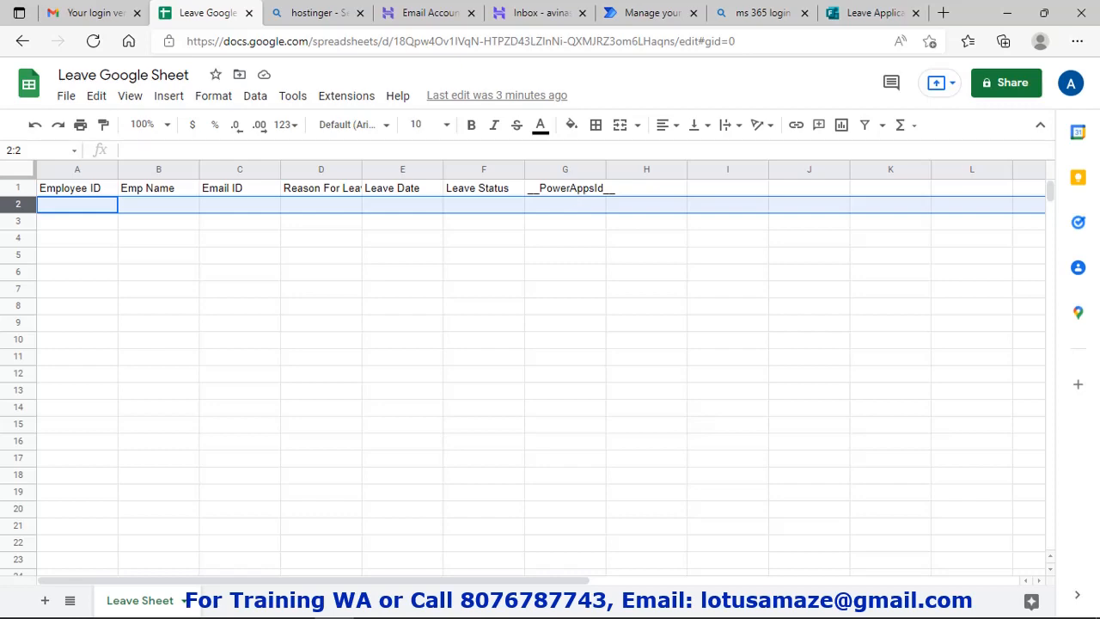
pyautogui.click(289, 608)
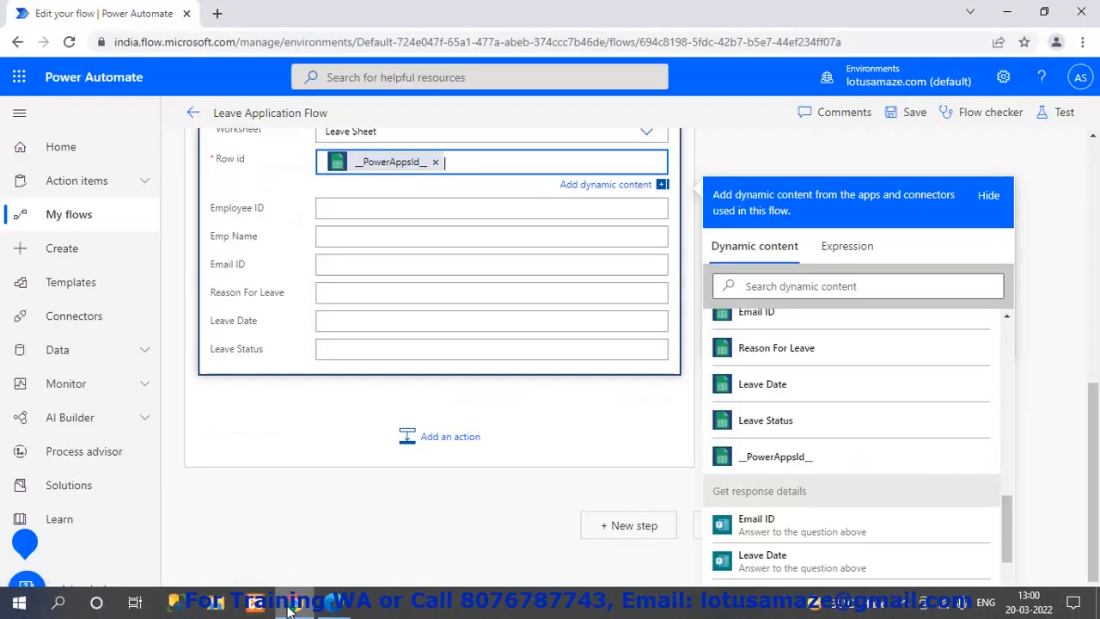
pyautogui.click(340, 207)
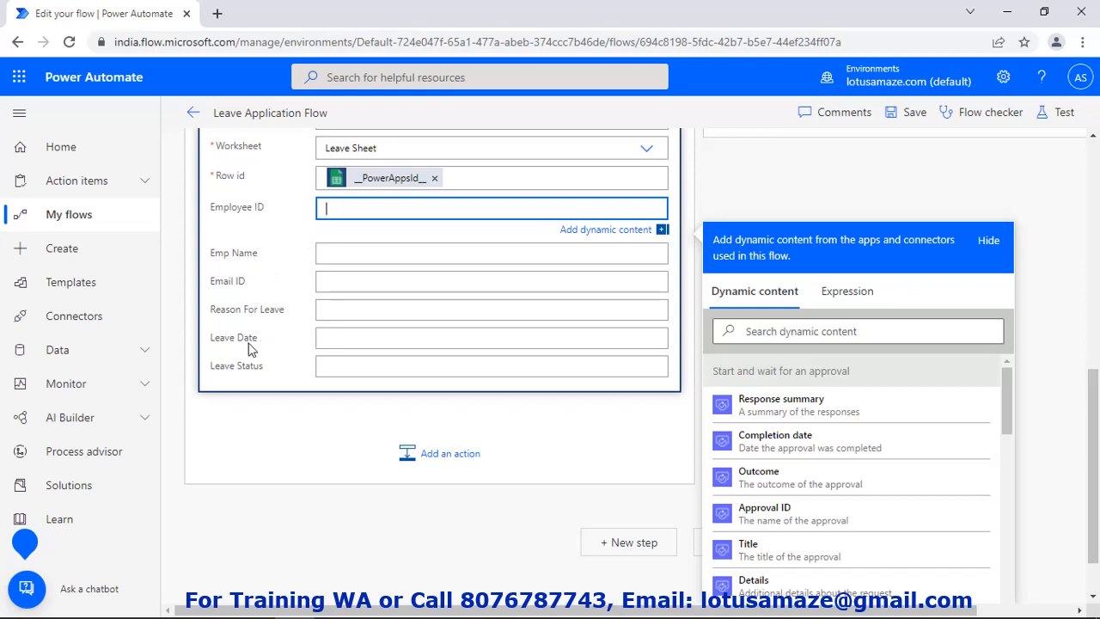
# Set Leave Status to the approval's Outcome and delete the stray text
pyautogui.click(356, 368)
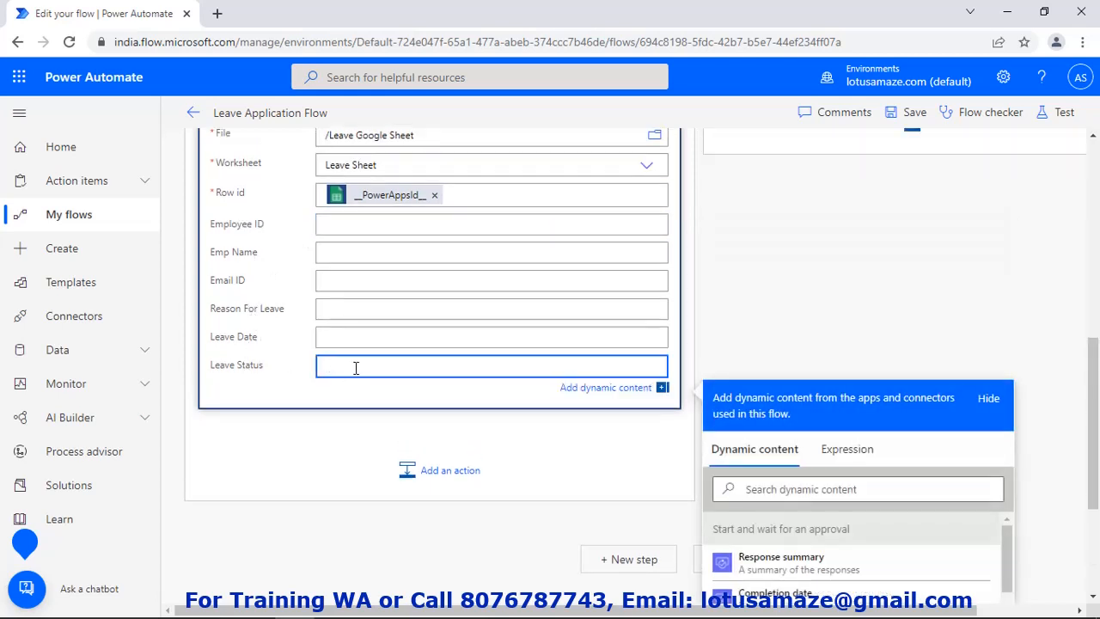
pyautogui.write('ou')
pyautogui.scroll(-3, 778, 525)
pyautogui.scroll(-2, 778, 550)
pyautogui.click(759, 557)
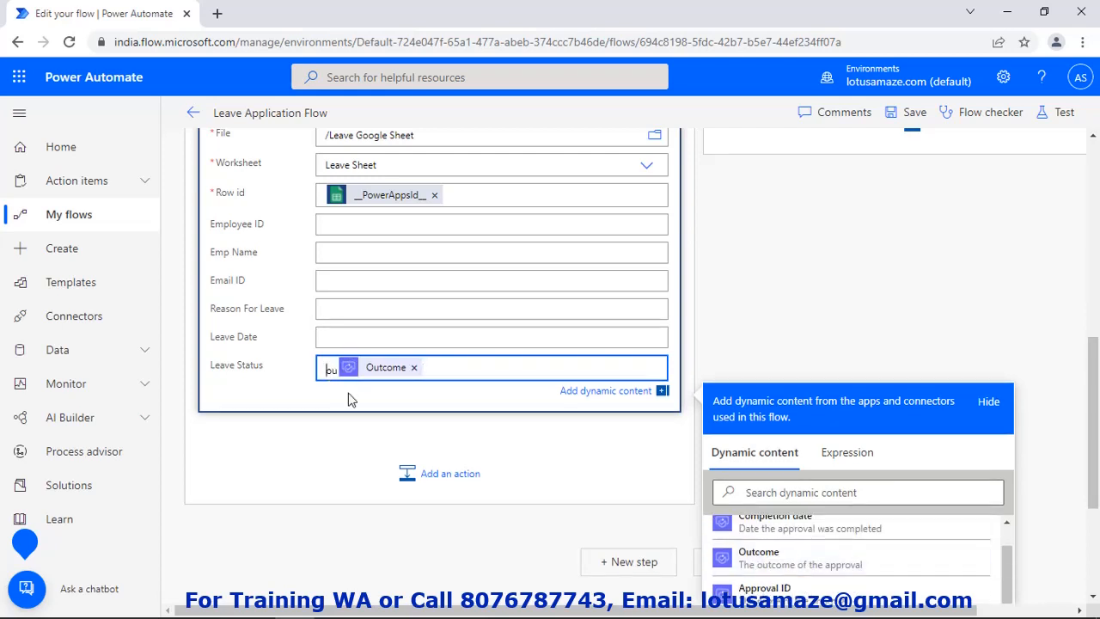
pyautogui.press('BackSpace')
pyautogui.press('BackSpace')
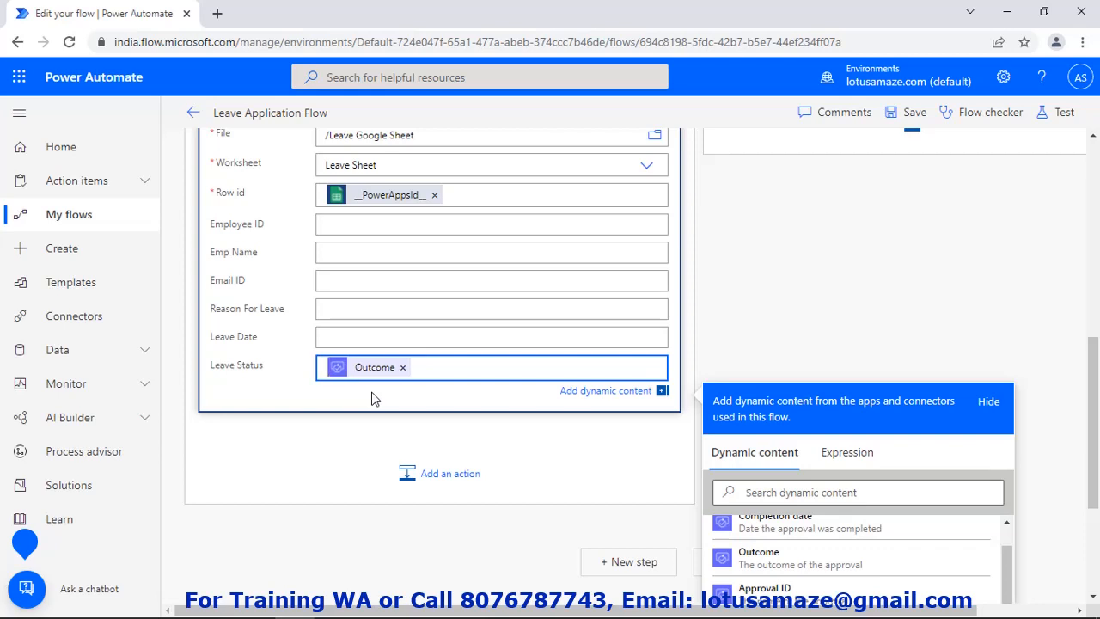
pyautogui.scroll(2, 823, 324)
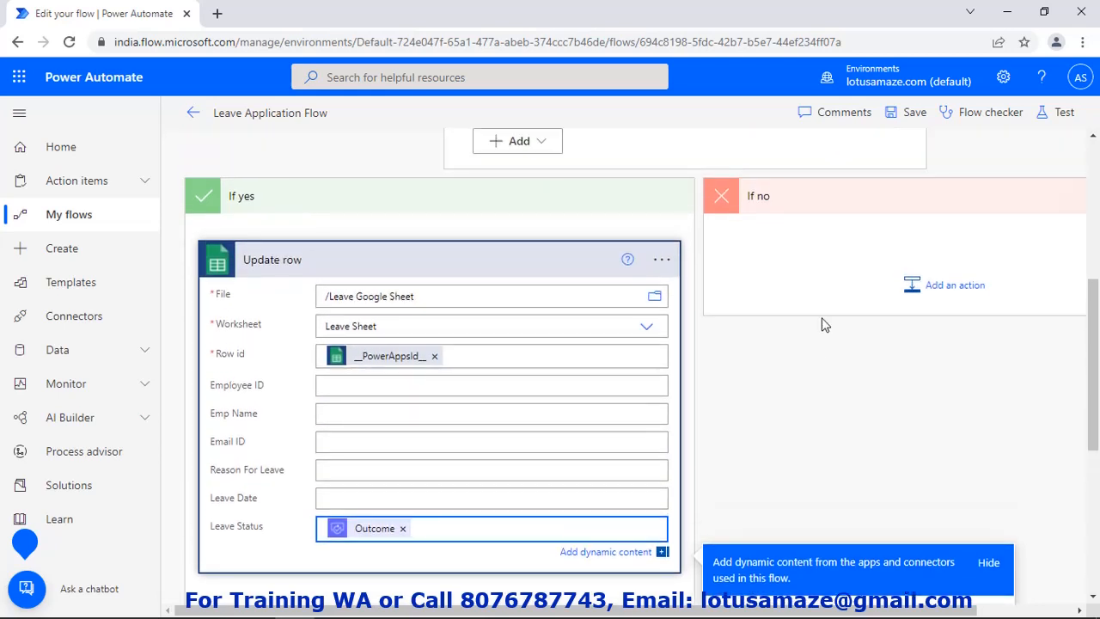
# Add a Google Sheets Update row action to the If no branch
pyautogui.click(970, 288)
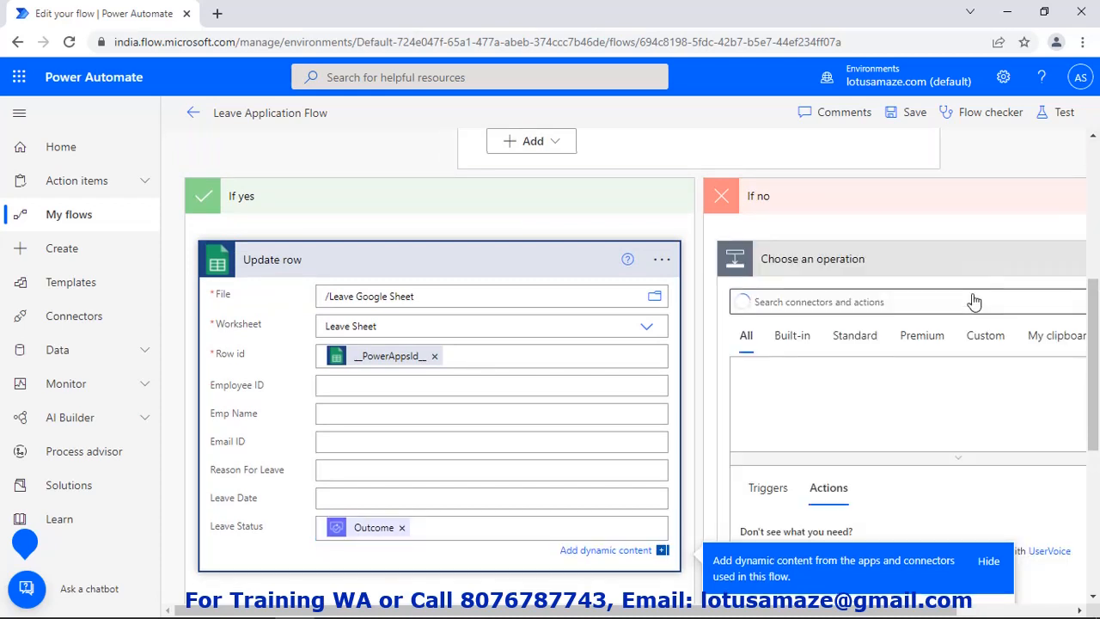
pyautogui.write('goo')
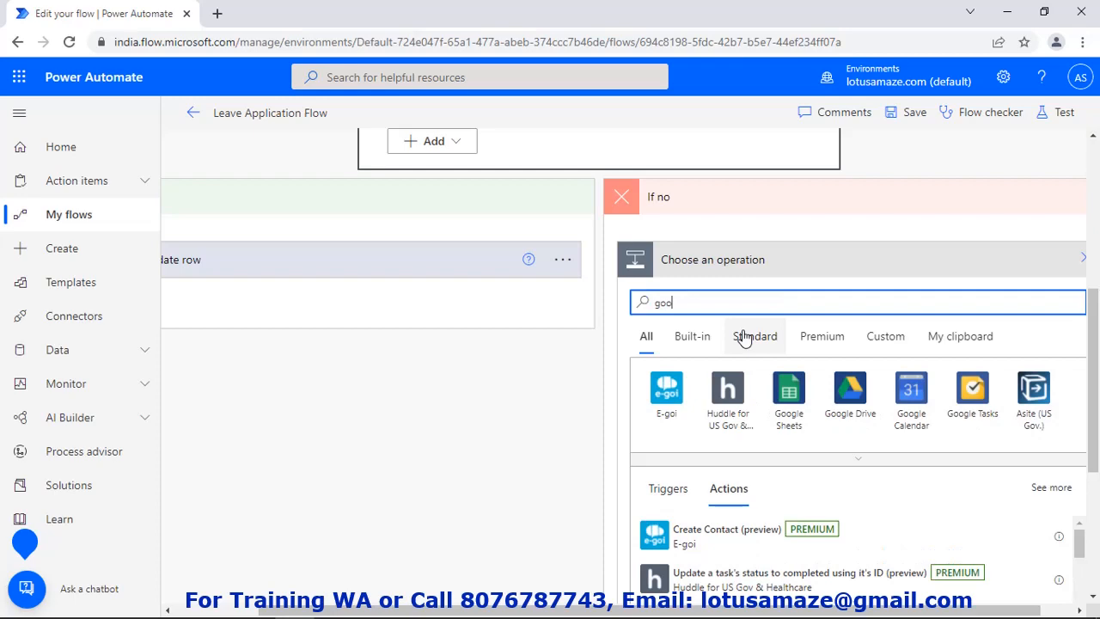
pyautogui.click(788, 395)
pyautogui.scroll(-2, 795, 401)
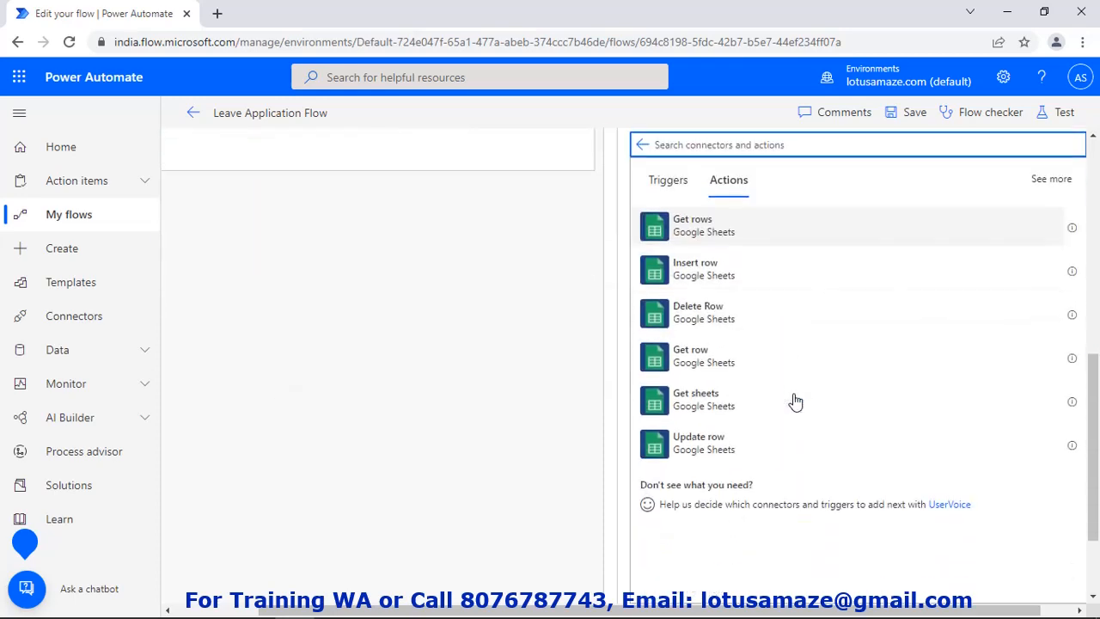
pyautogui.click(737, 440)
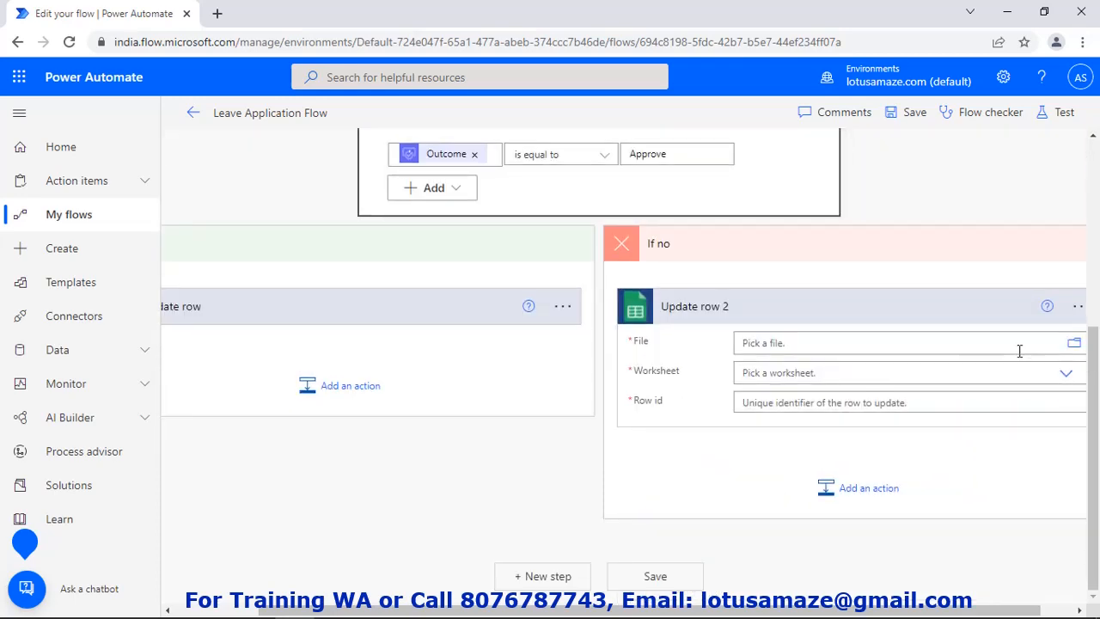
# Point Update row 2 at /Leave Google Sheet and the Leave Sheet worksheet
pyautogui.click(1076, 344)
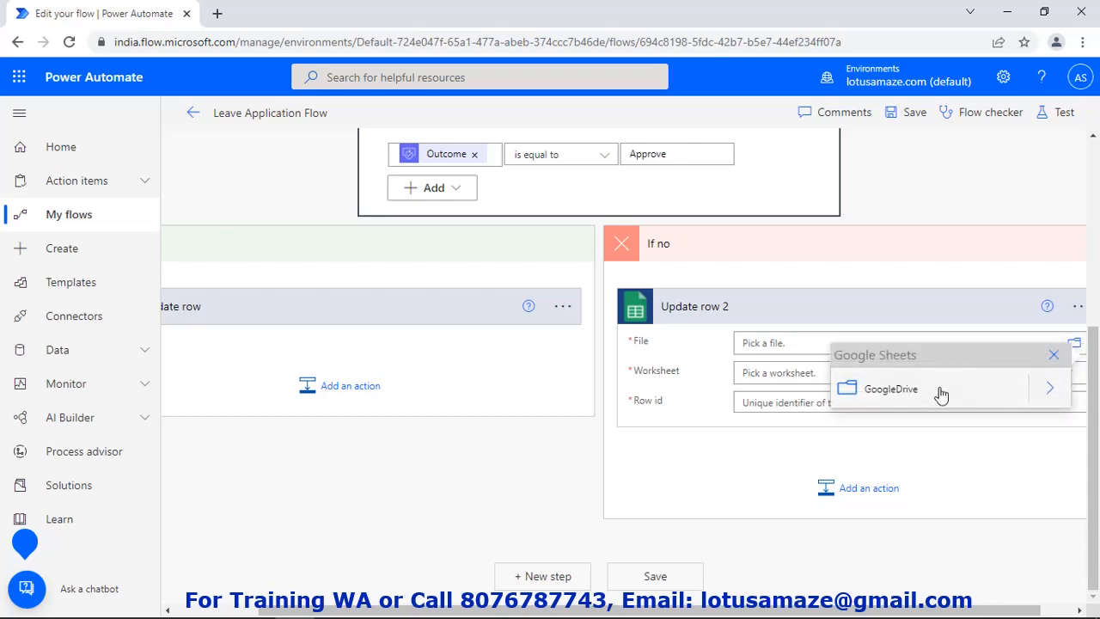
pyautogui.click(1054, 391)
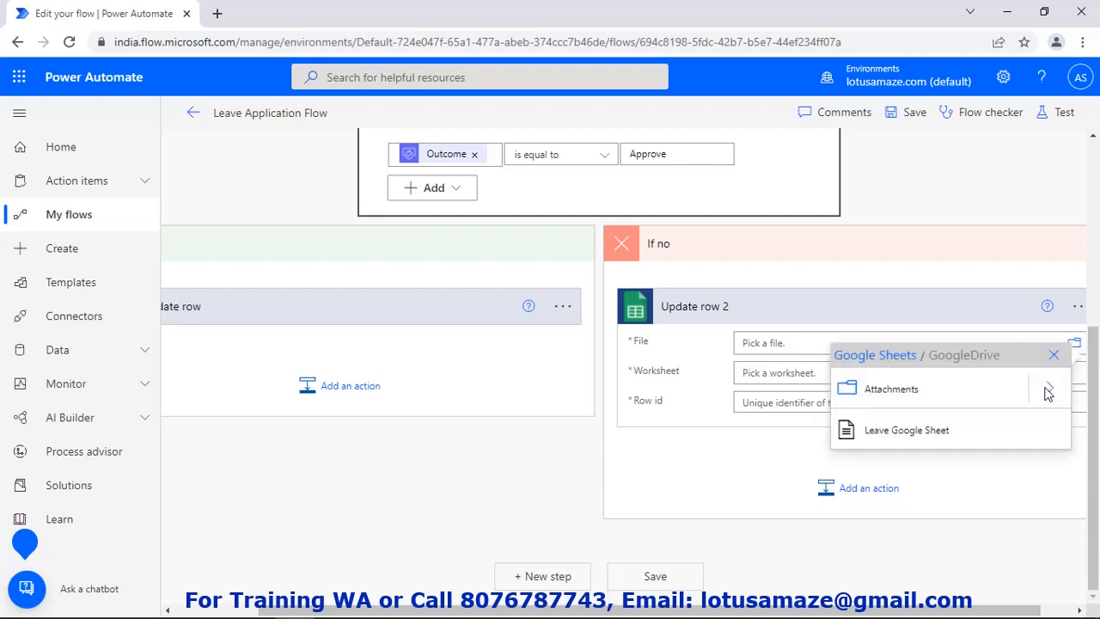
pyautogui.click(936, 430)
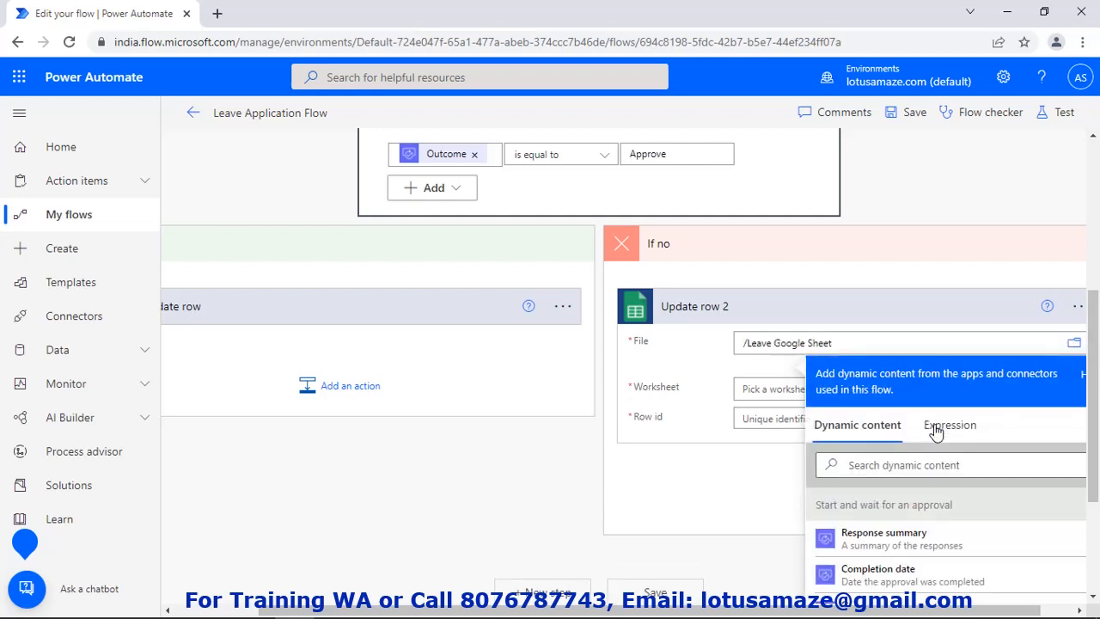
pyautogui.click(761, 384)
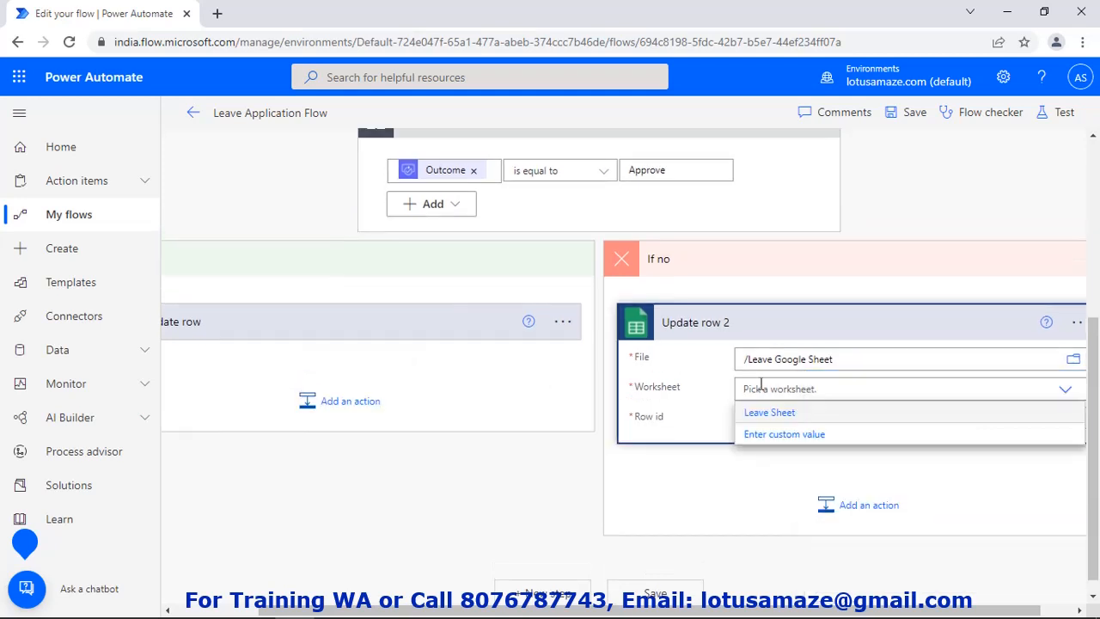
pyautogui.click(778, 413)
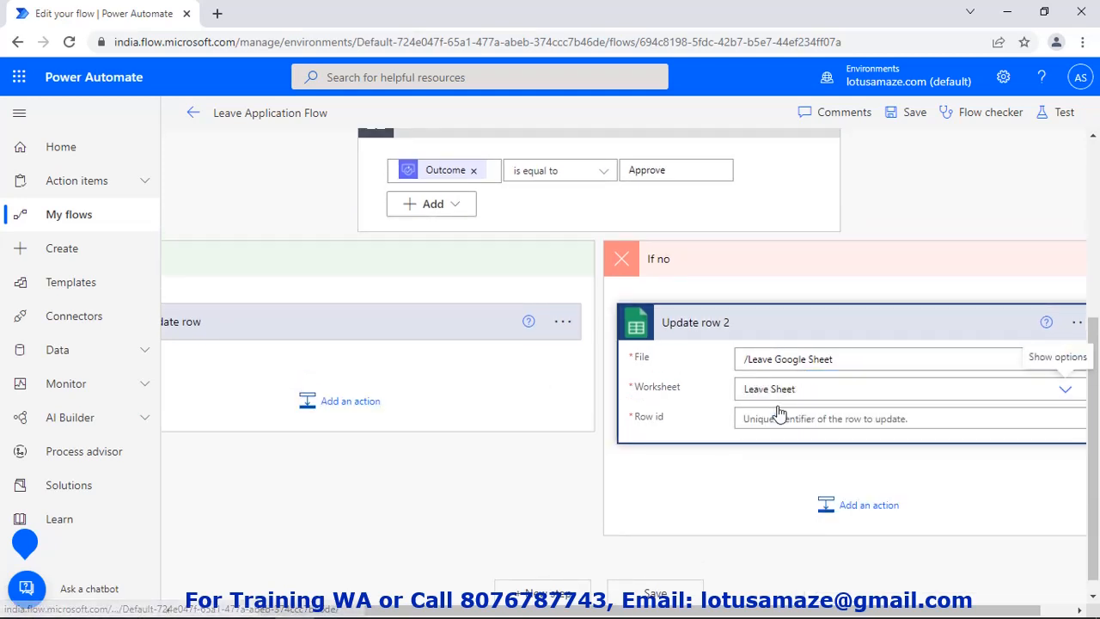
# Fill Update row 2's Row id with __PowerAppsId__
pyautogui.click(781, 420)
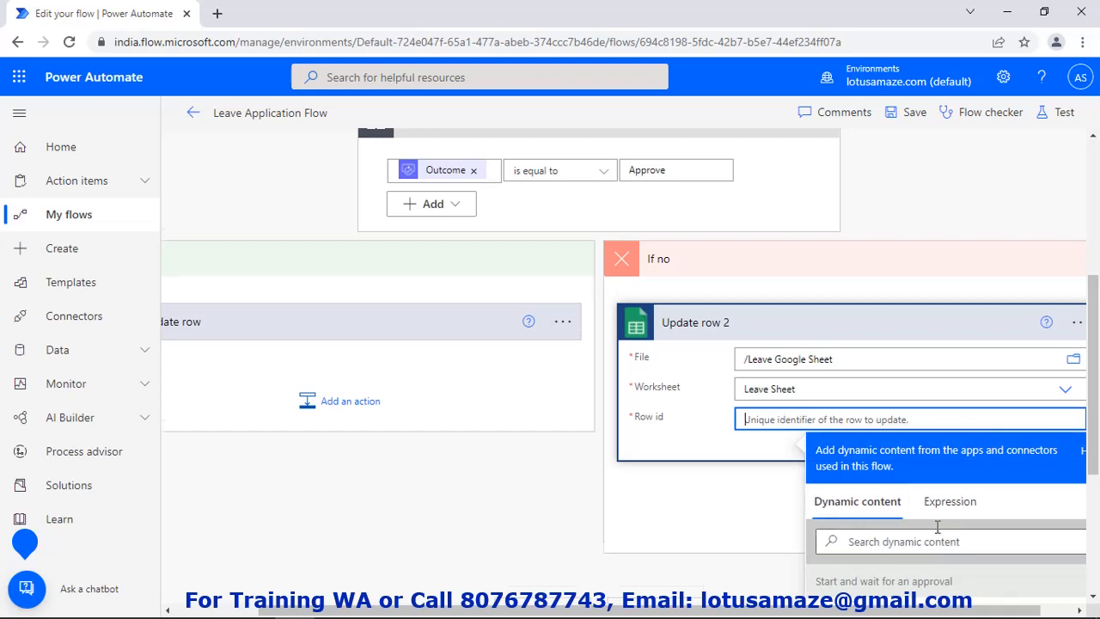
pyautogui.scroll(-3, 941, 524)
pyautogui.scroll(-3, 937, 454)
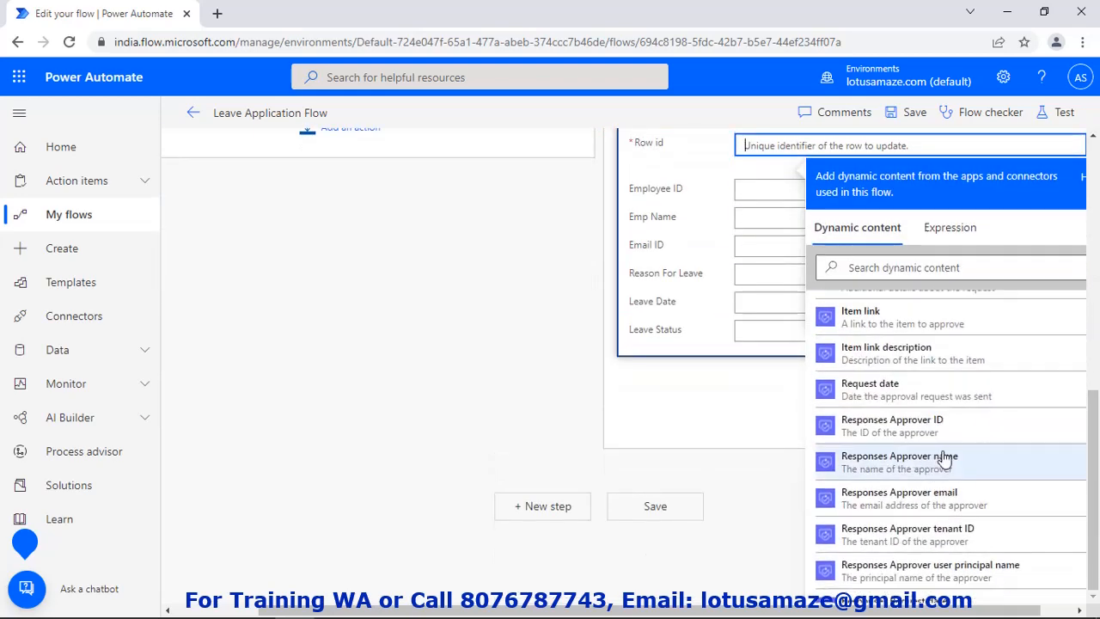
pyautogui.scroll(-4, 931, 447)
pyautogui.scroll(-4, 936, 410)
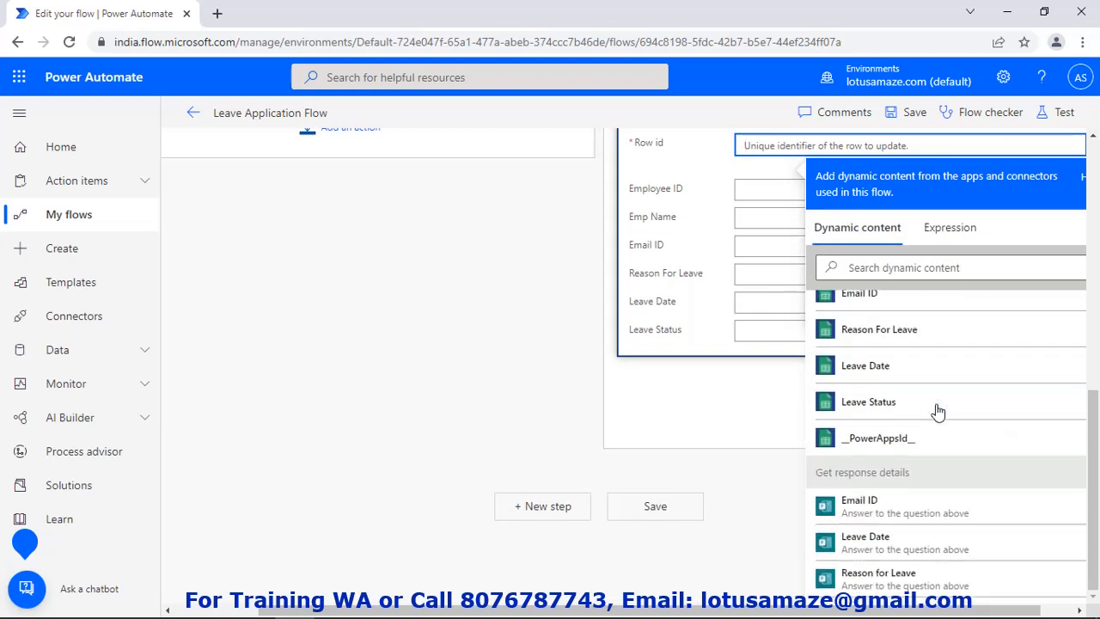
pyautogui.scroll(1, 954, 426)
pyautogui.click(898, 440)
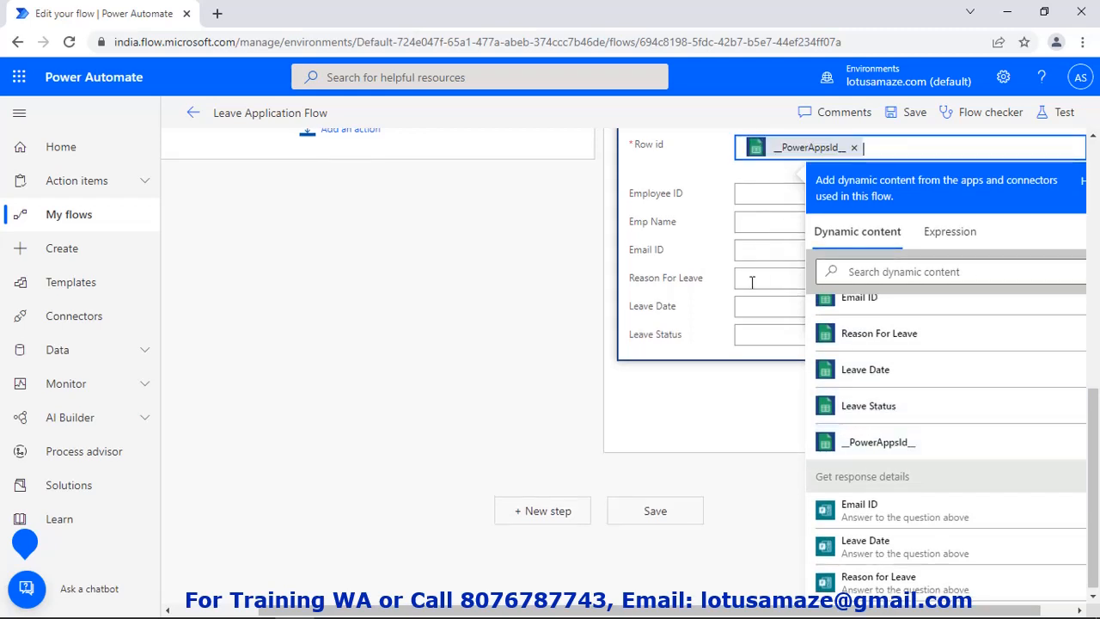
# Set Update row 2's Leave Status to the approval Outcome
pyautogui.click(750, 337)
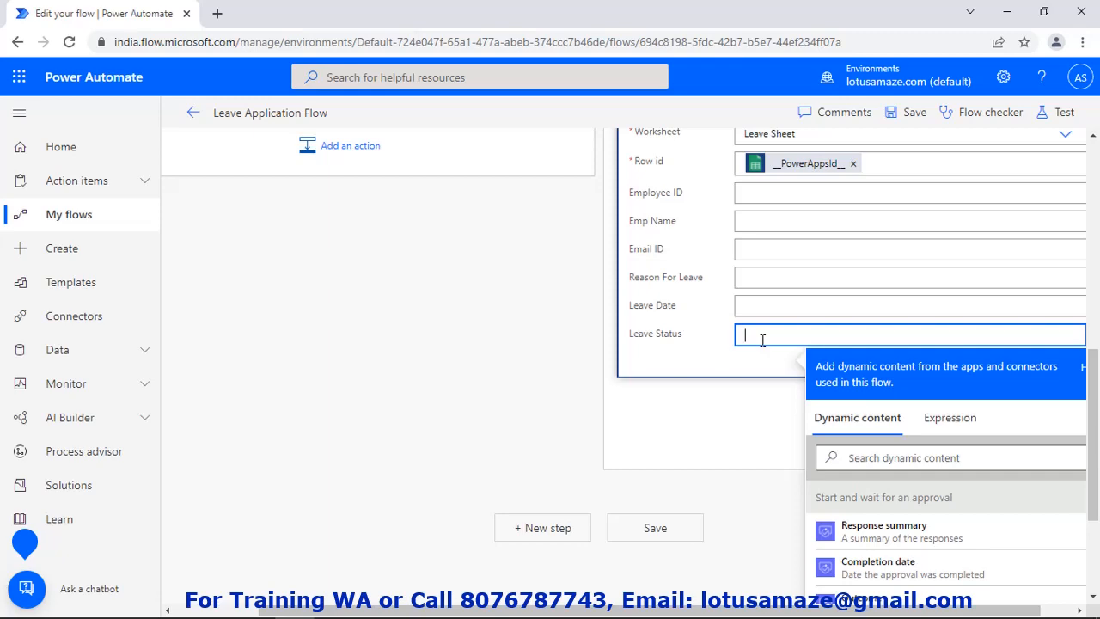
pyautogui.click(877, 600)
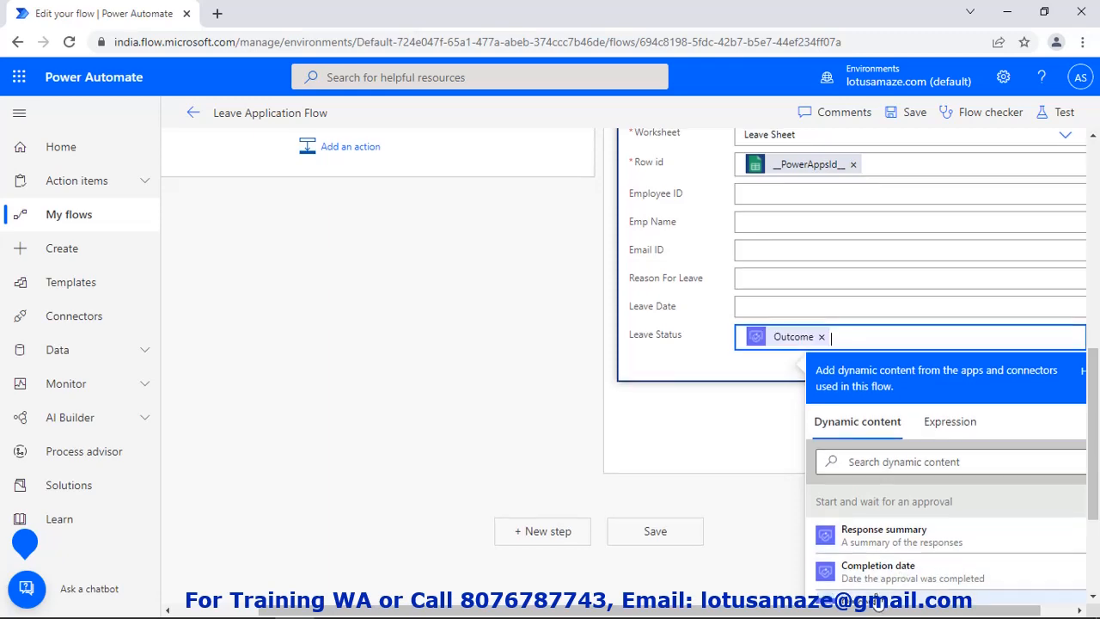
pyautogui.click(725, 447)
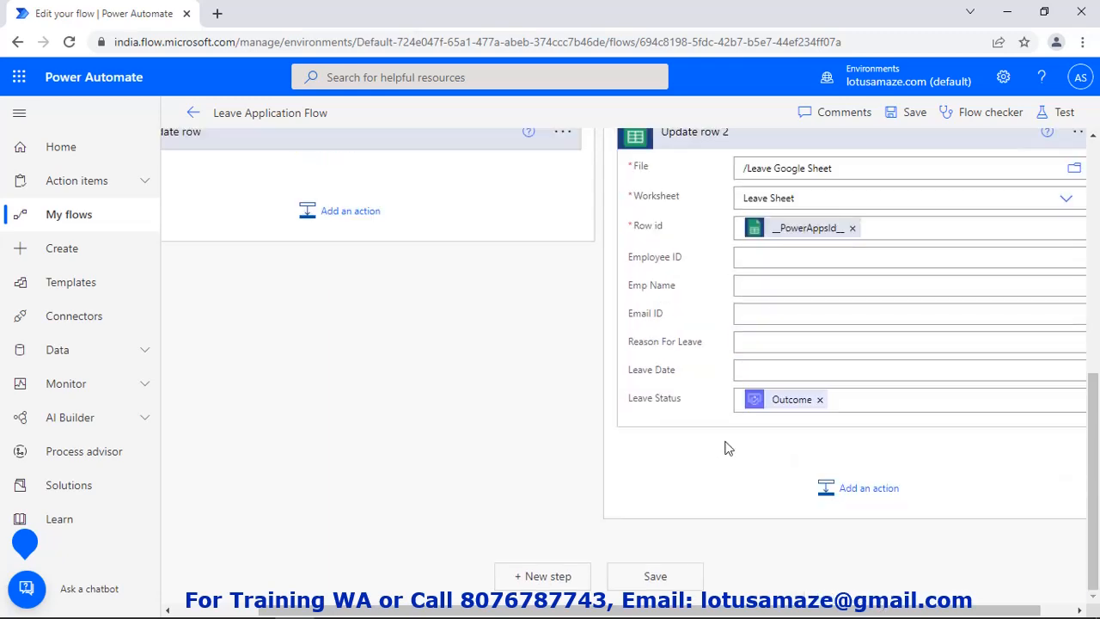
# Save the Leave Application Flow
pyautogui.scroll(3, 752, 450)
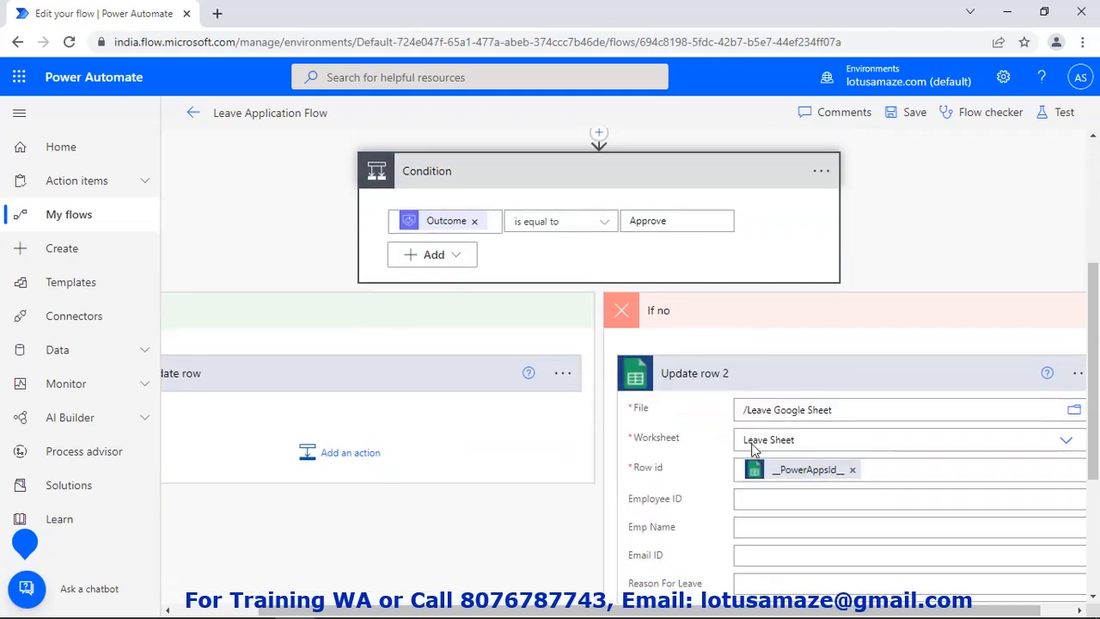
pyautogui.scroll(-3, 752, 443)
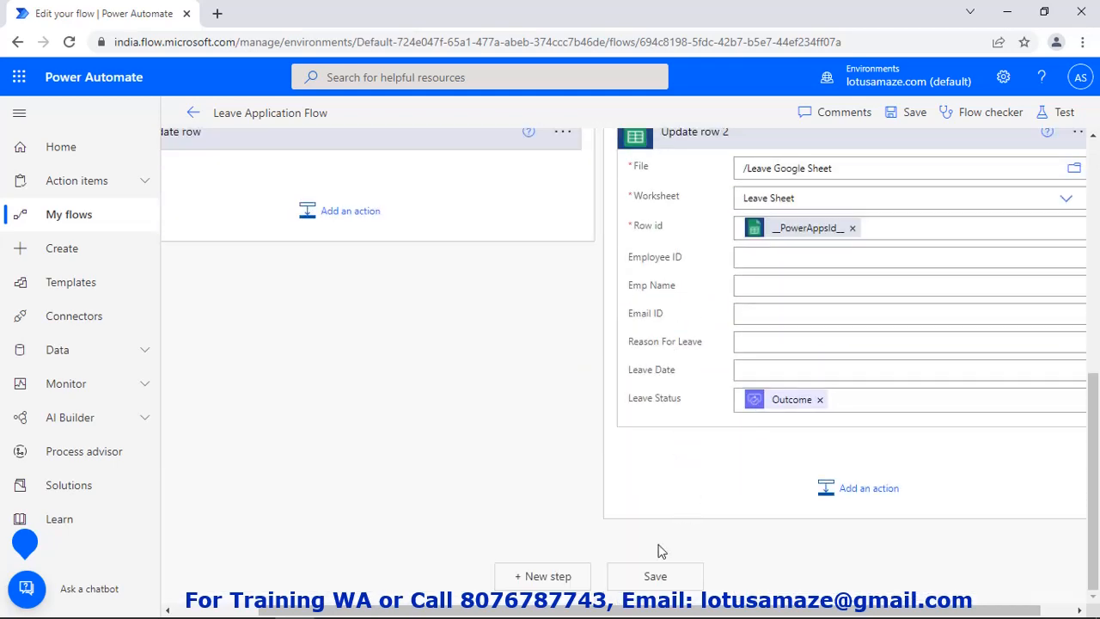
pyautogui.click(656, 576)
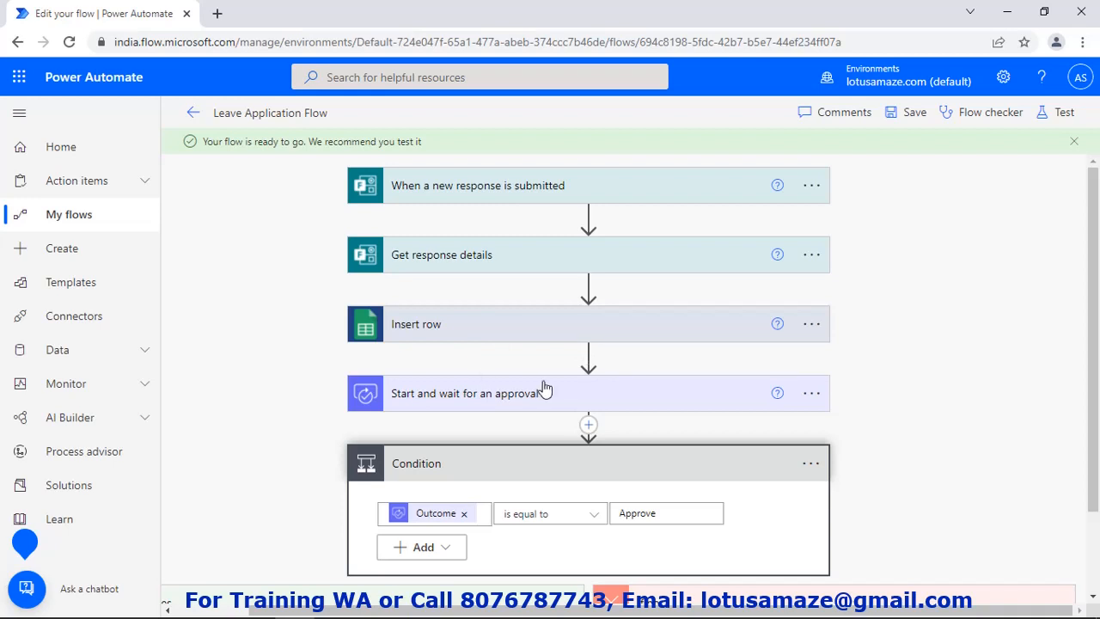
# Scroll below the flow steps and save Leave Application Flow again
pyautogui.scroll(-2, 547, 384)
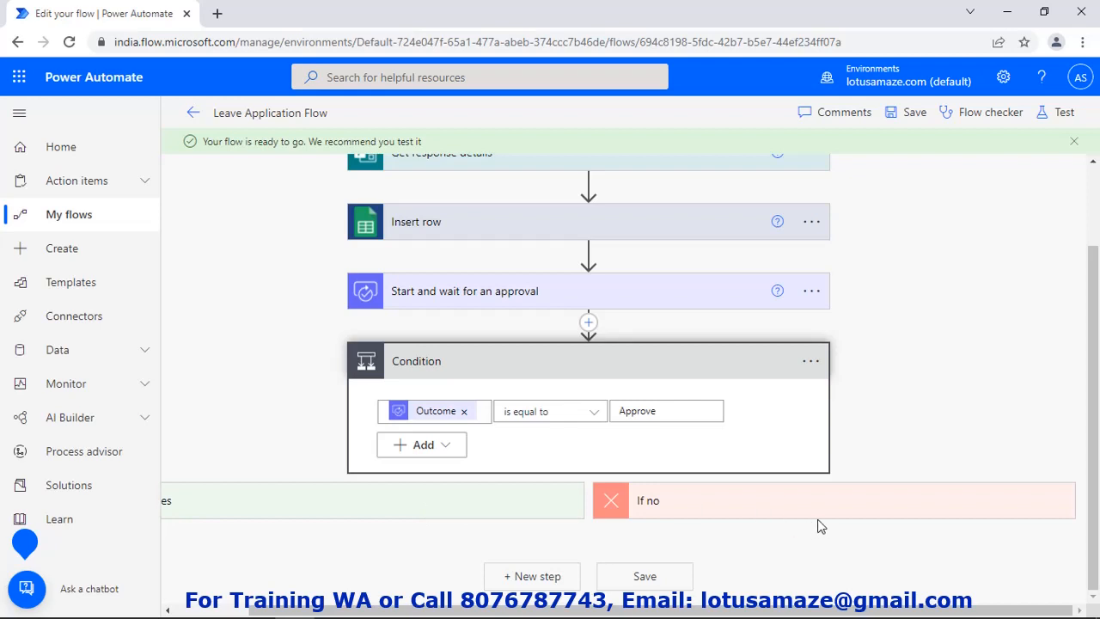
pyautogui.click(663, 577)
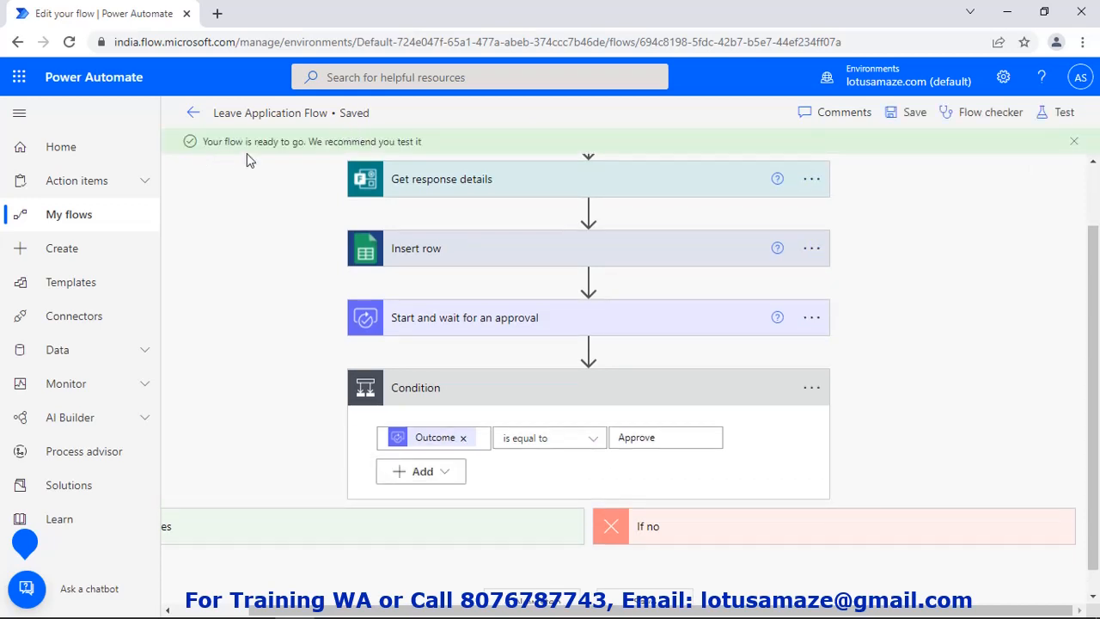
# Start a manual test run of the flow, then switch to the Leave Application Format form
pyautogui.click(1062, 113)
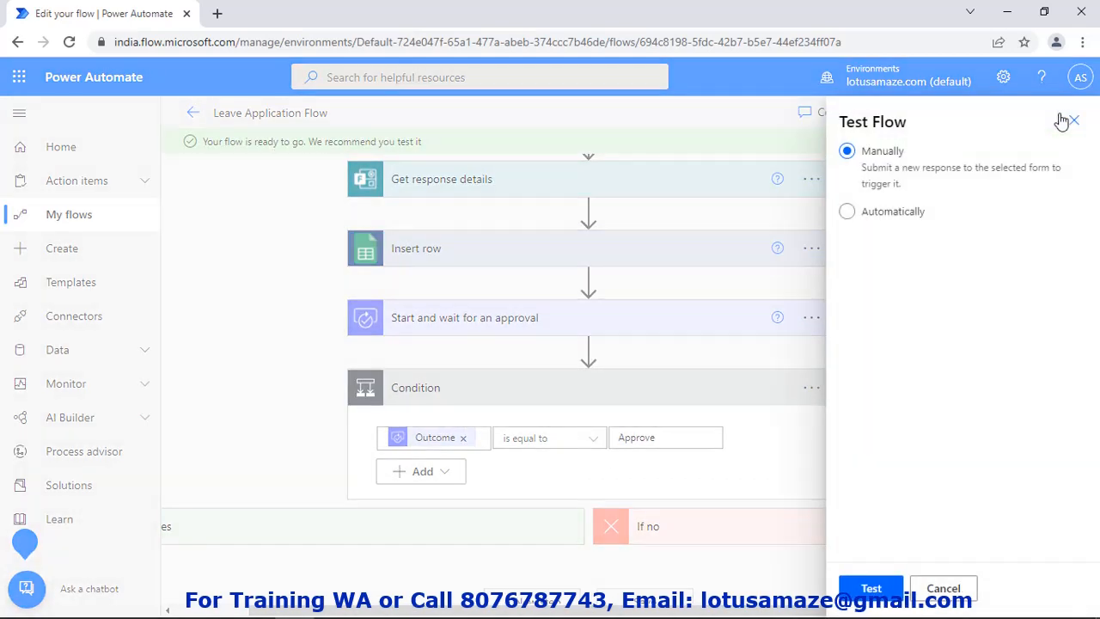
pyautogui.click(875, 590)
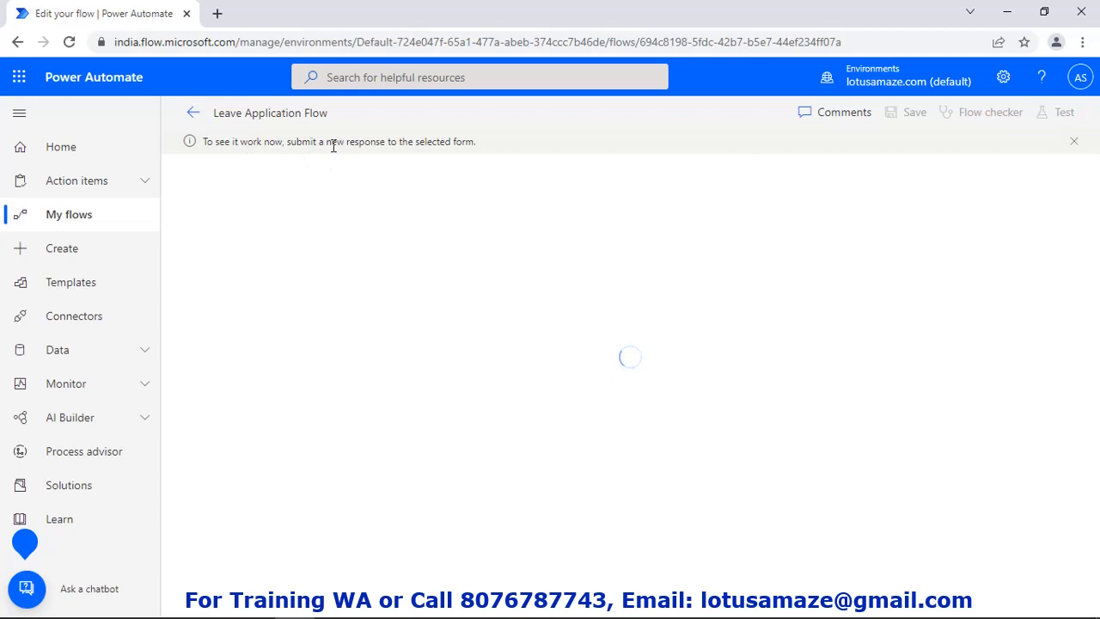
pyautogui.click(339, 609)
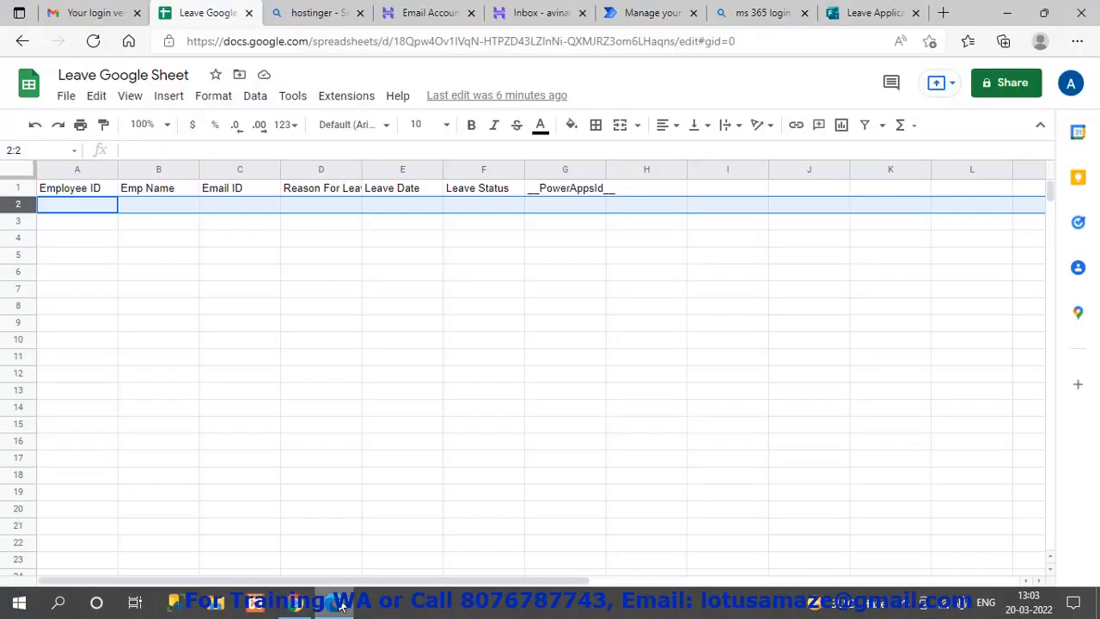
pyautogui.click(872, 13)
# Return from the responses to the form editor and open Preview
pyautogui.click(326, 354)
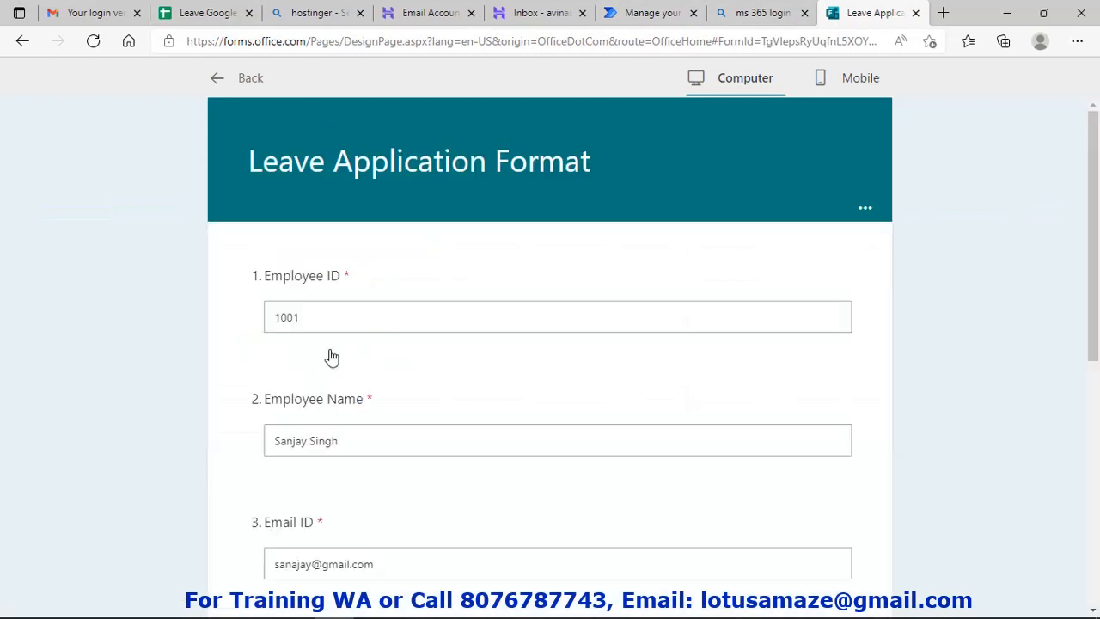
pyautogui.click(217, 79)
pyautogui.click(830, 127)
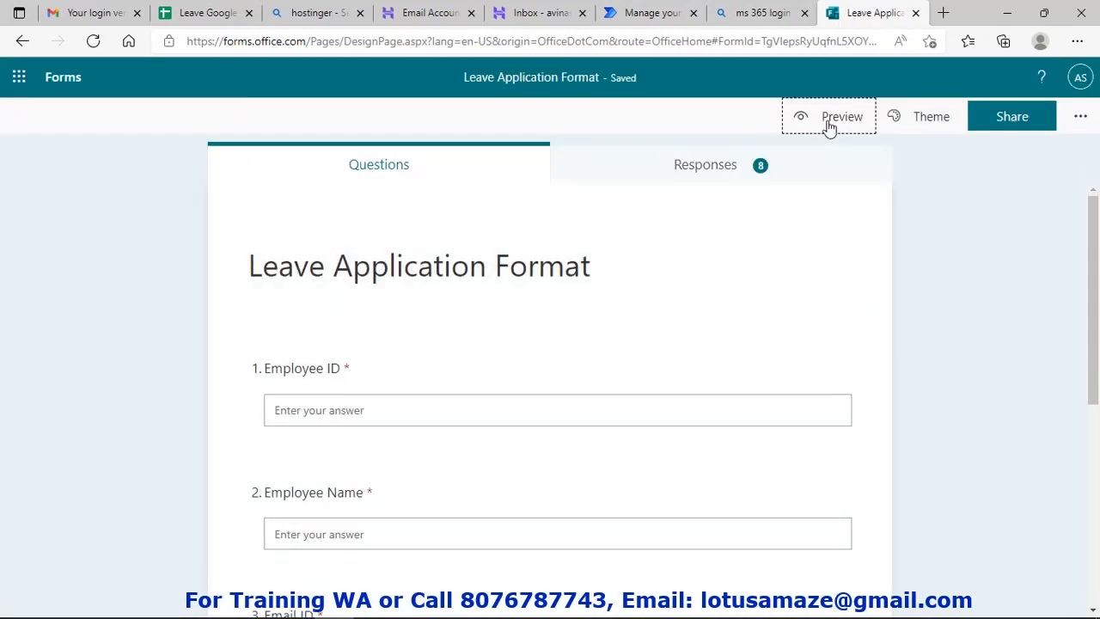
# Enter the employee ID, the employee's name and e-mail, and Reason for Leave 'Doctor 's Visit'
pyautogui.click(333, 349)
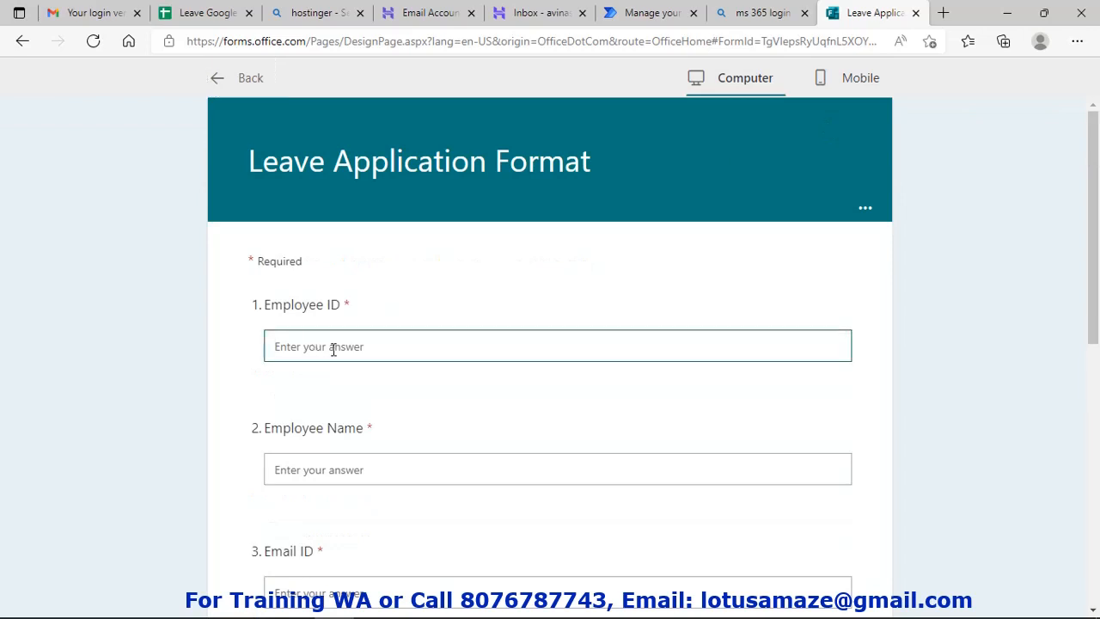
pyautogui.write('1002')
pyautogui.click(334, 467)
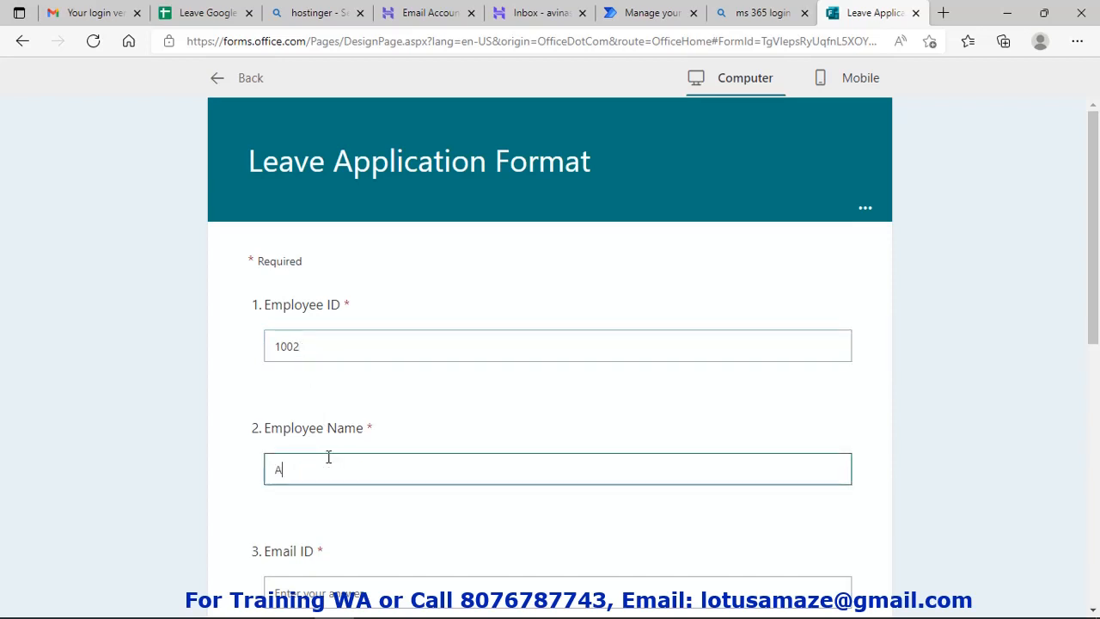
pyautogui.scroll(-2, 329, 457)
pyautogui.click(324, 438)
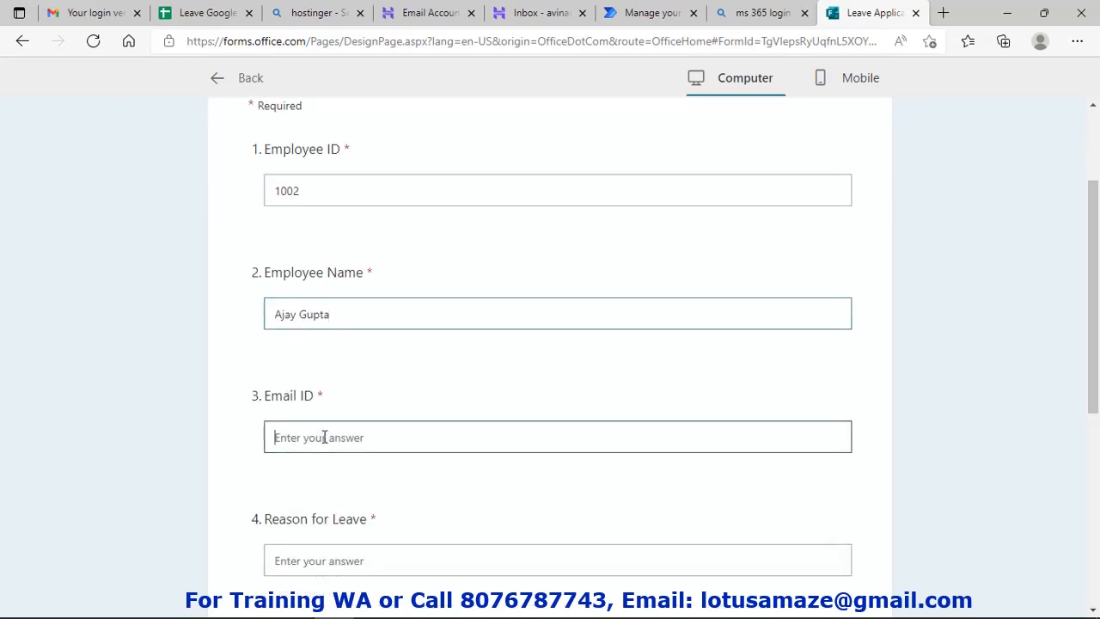
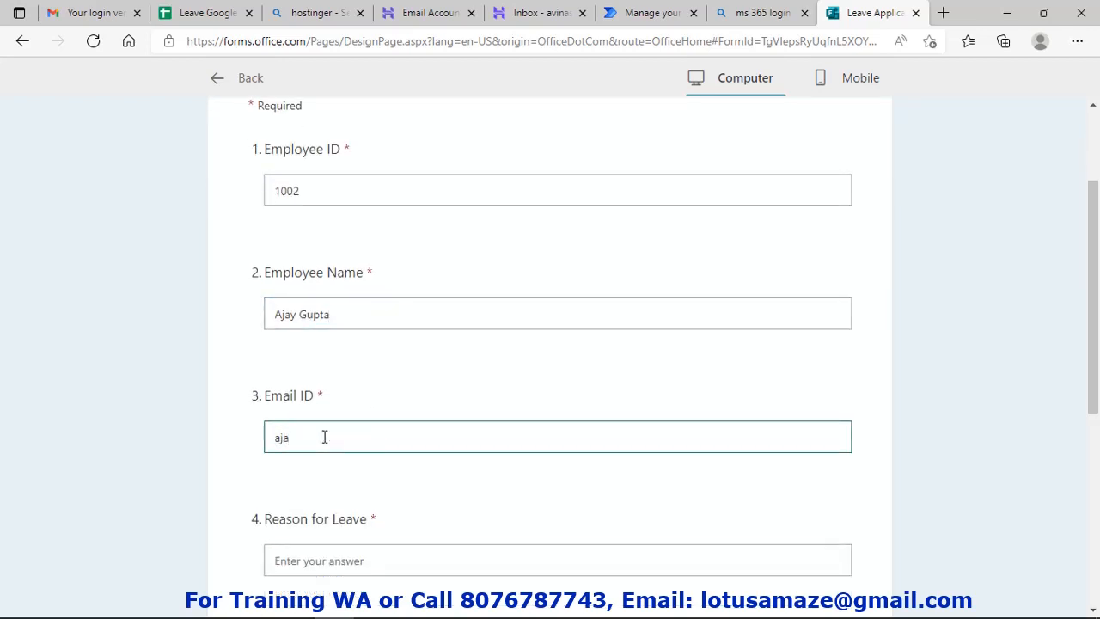
pyautogui.scroll(-2, 331, 435)
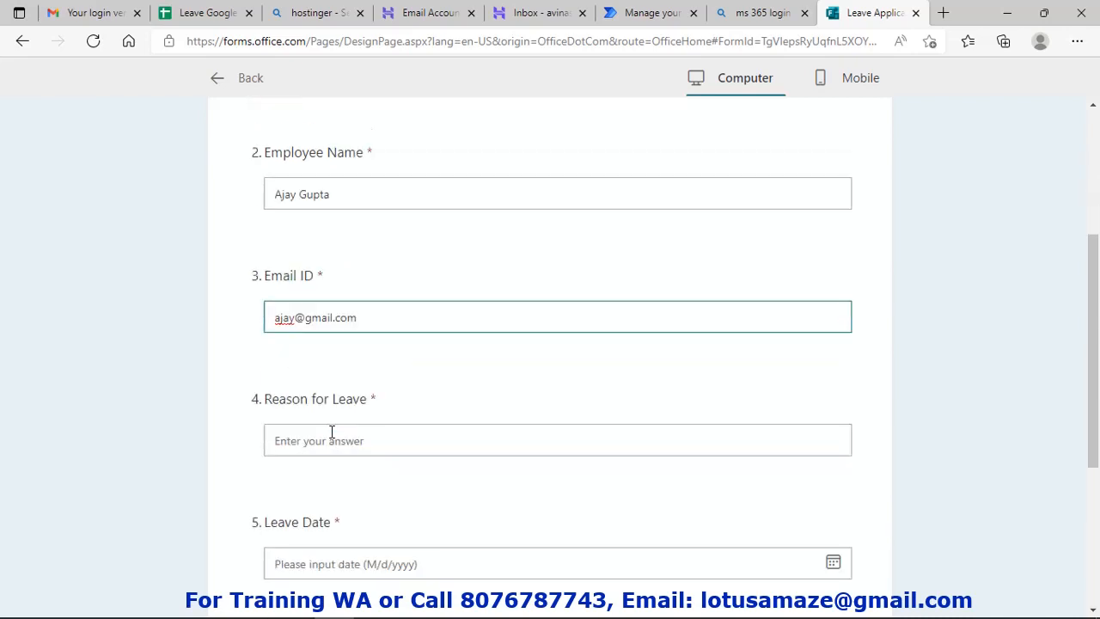
pyautogui.click(339, 414)
pyautogui.write('Do')
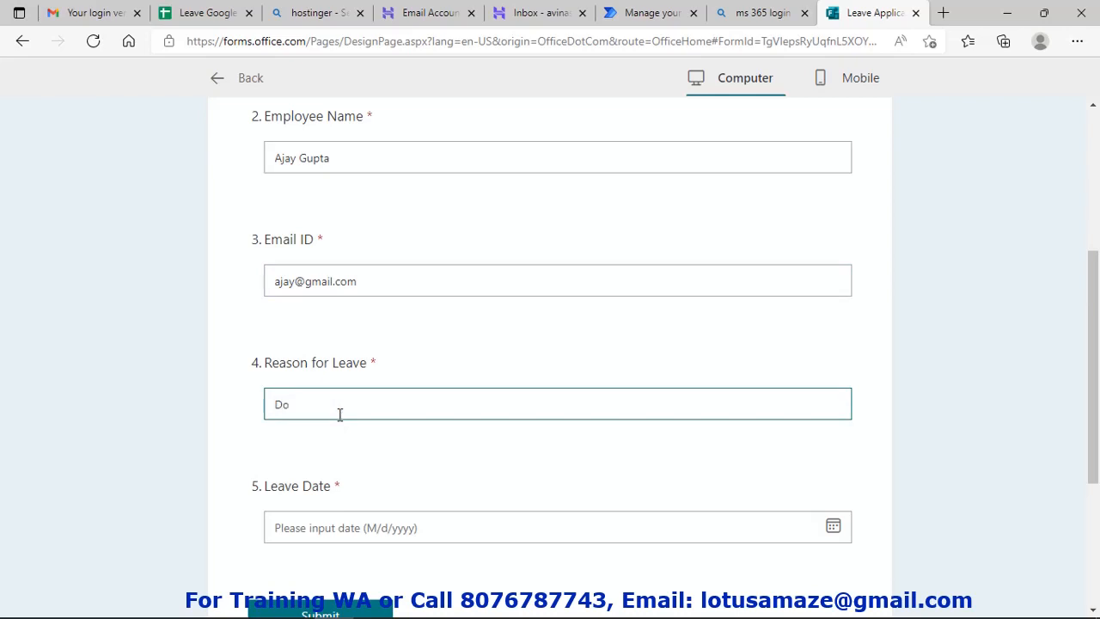
pyautogui.write("ctor 's Visit")
# Pick 17 March 2022 as the Leave Date and submit the application
pyautogui.click(402, 526)
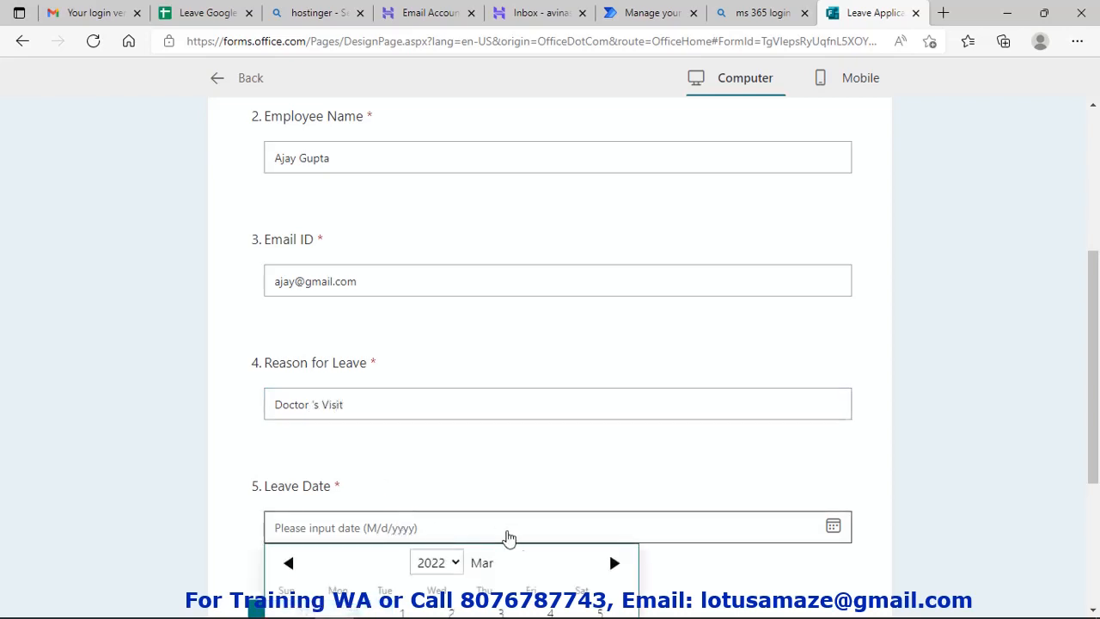
pyautogui.click(503, 435)
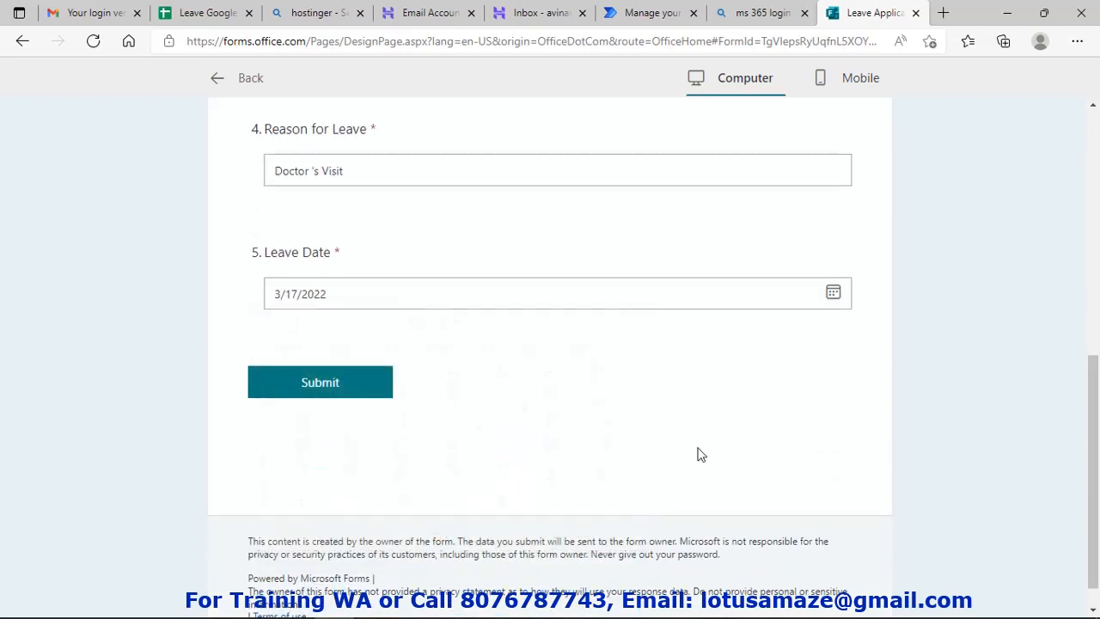
pyautogui.click(319, 392)
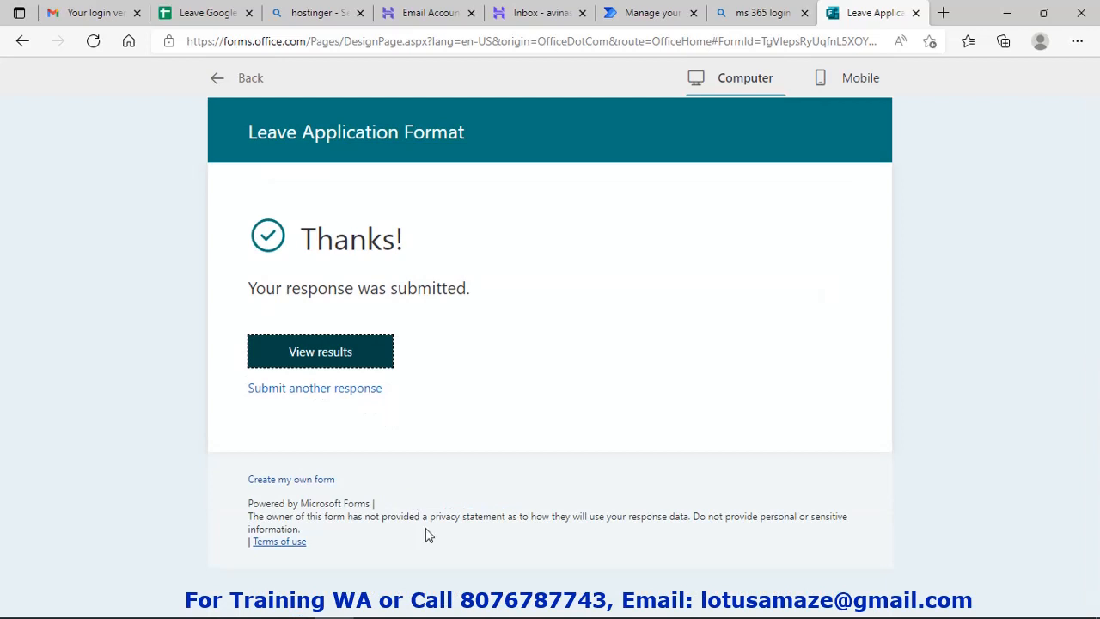
# Check the running test in Chrome, then view the new HOLD row in Leave Google Sheet
pyautogui.click(299, 605)
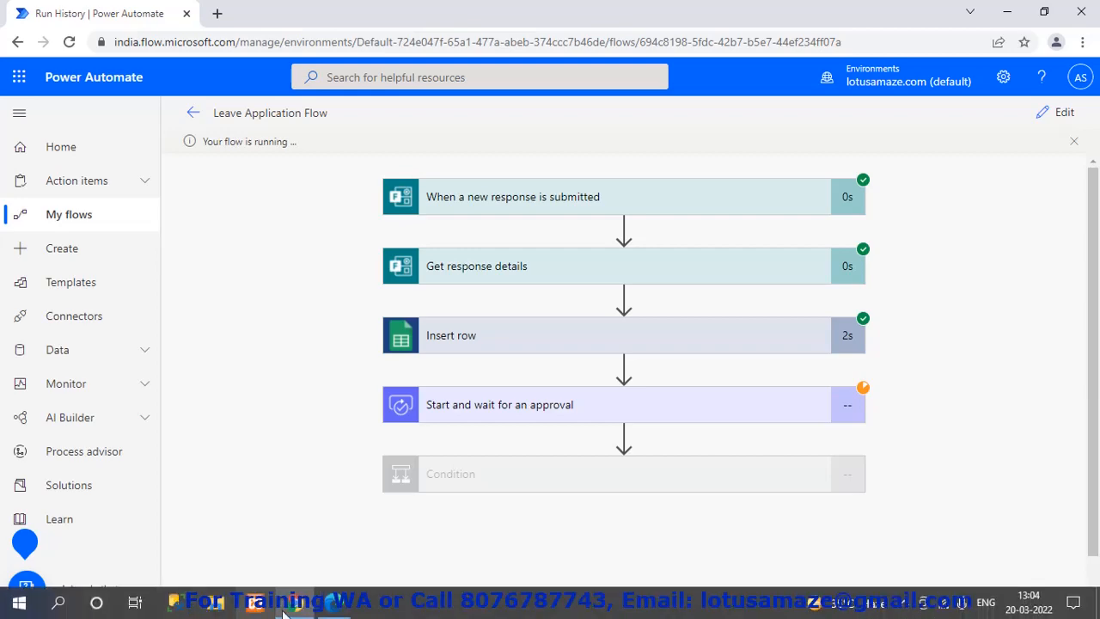
pyautogui.click(332, 607)
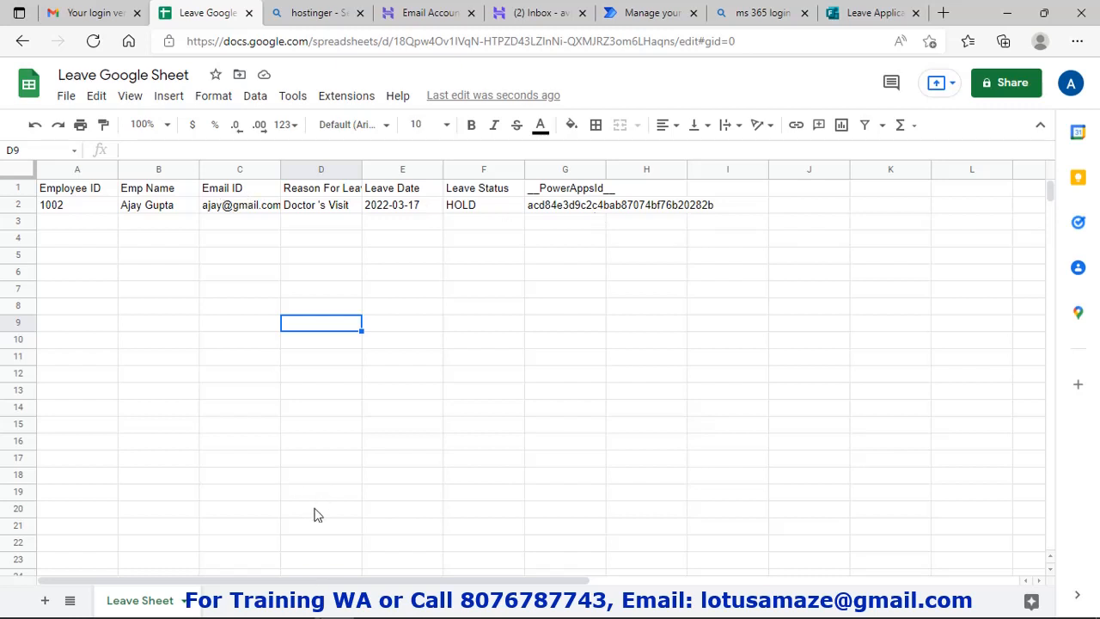
pyautogui.moveTo(342, 613)
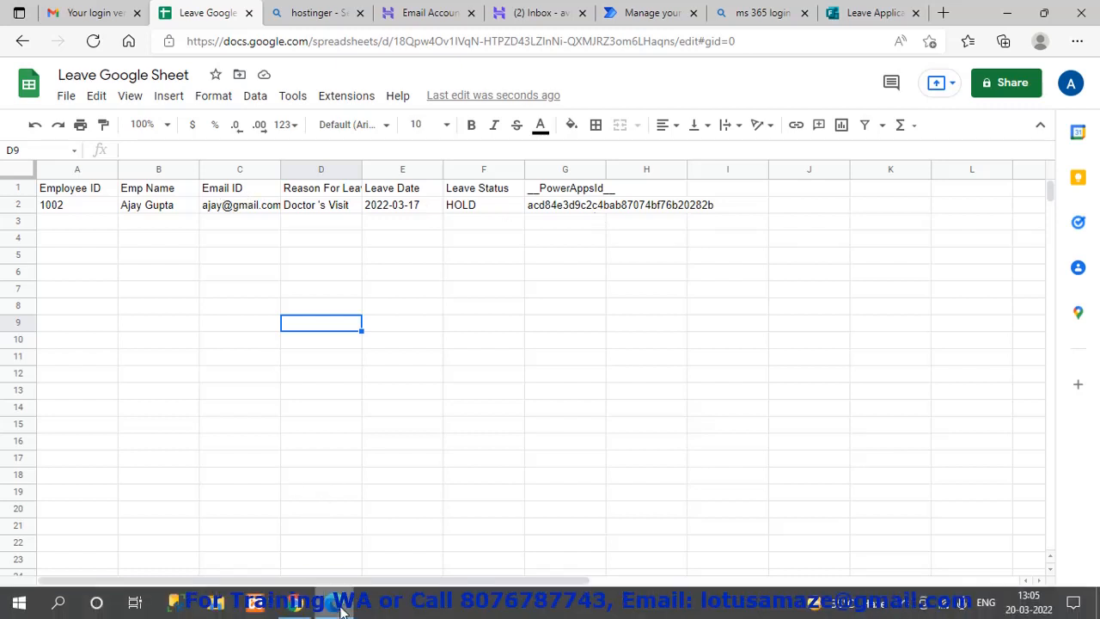
pyautogui.click(295, 610)
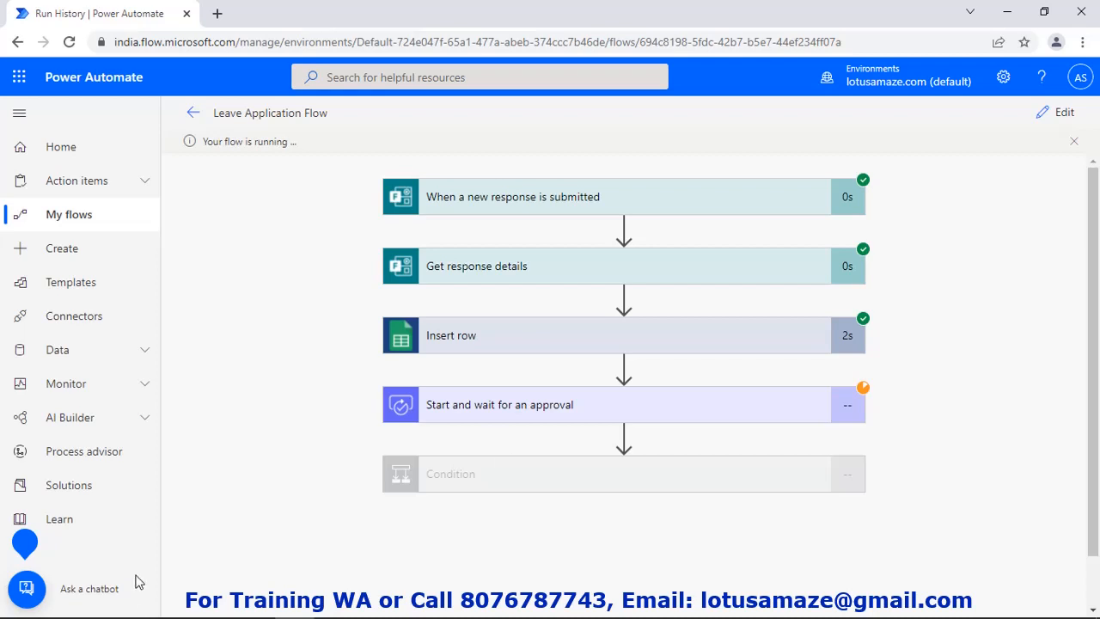
pyautogui.click(337, 608)
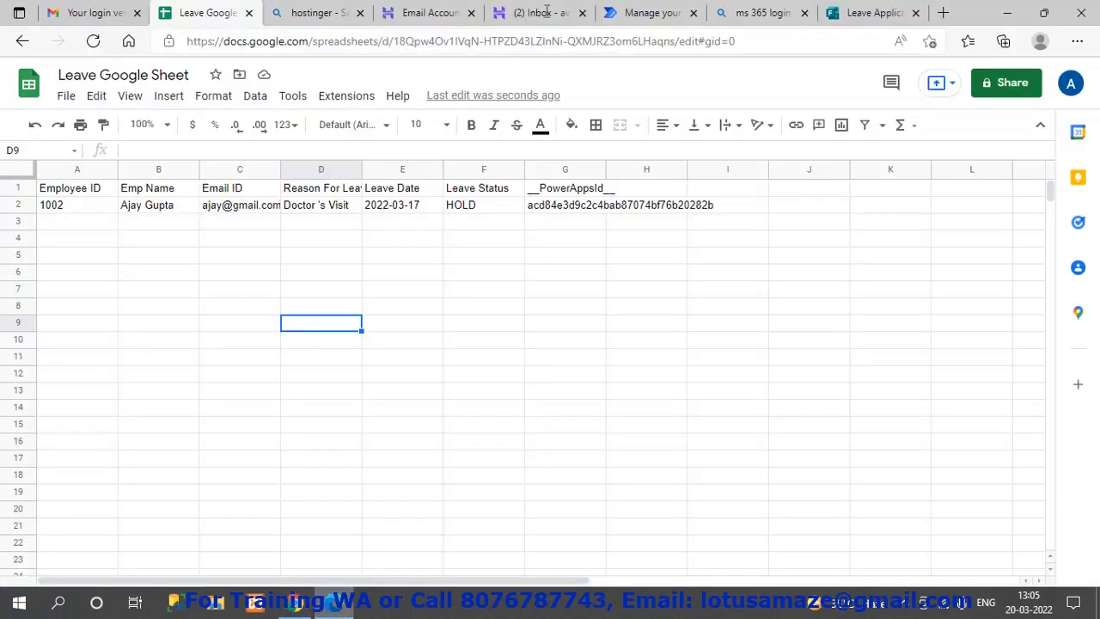
# Open the 'Request for Leave' email and scroll to its Approve/Reject buttons
pyautogui.click(543, 21)
pyautogui.click(499, 159)
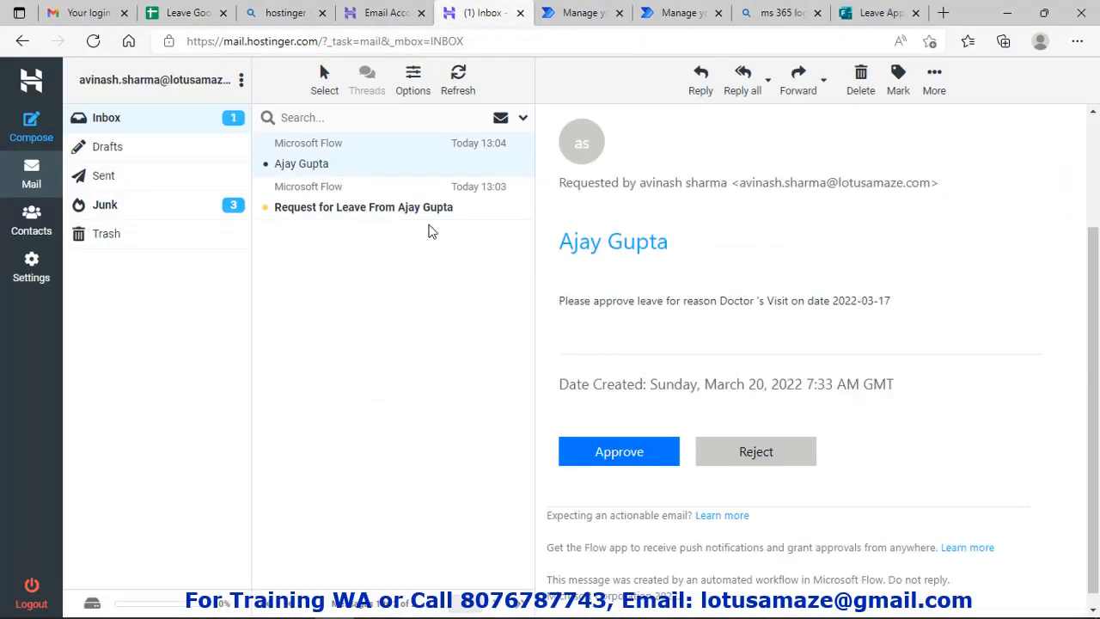
pyautogui.click(382, 215)
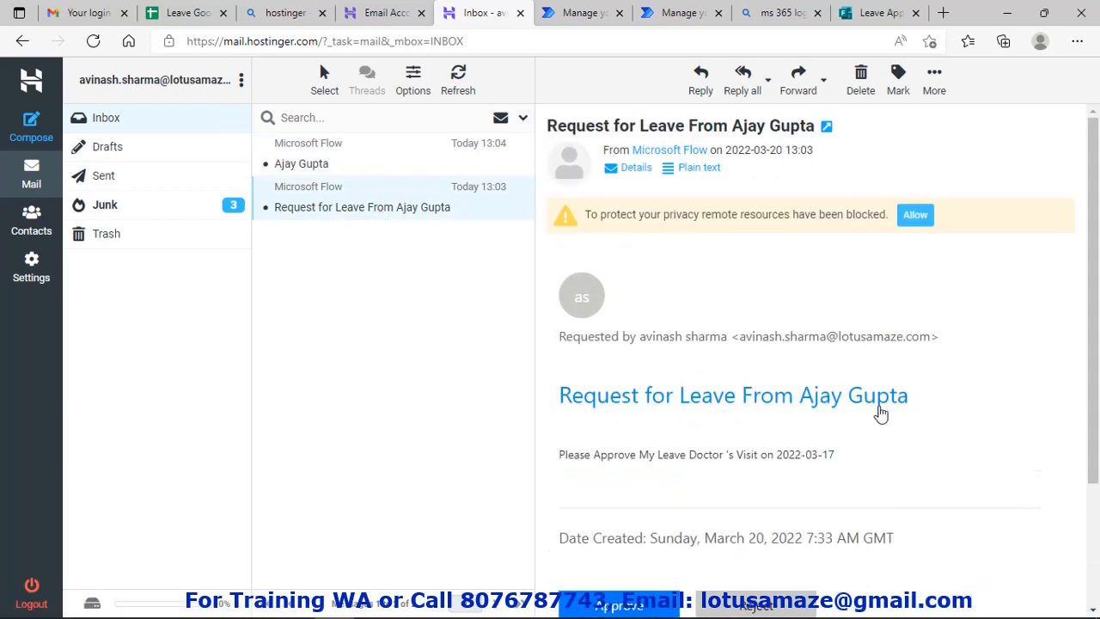
pyautogui.scroll(-1, 880, 412)
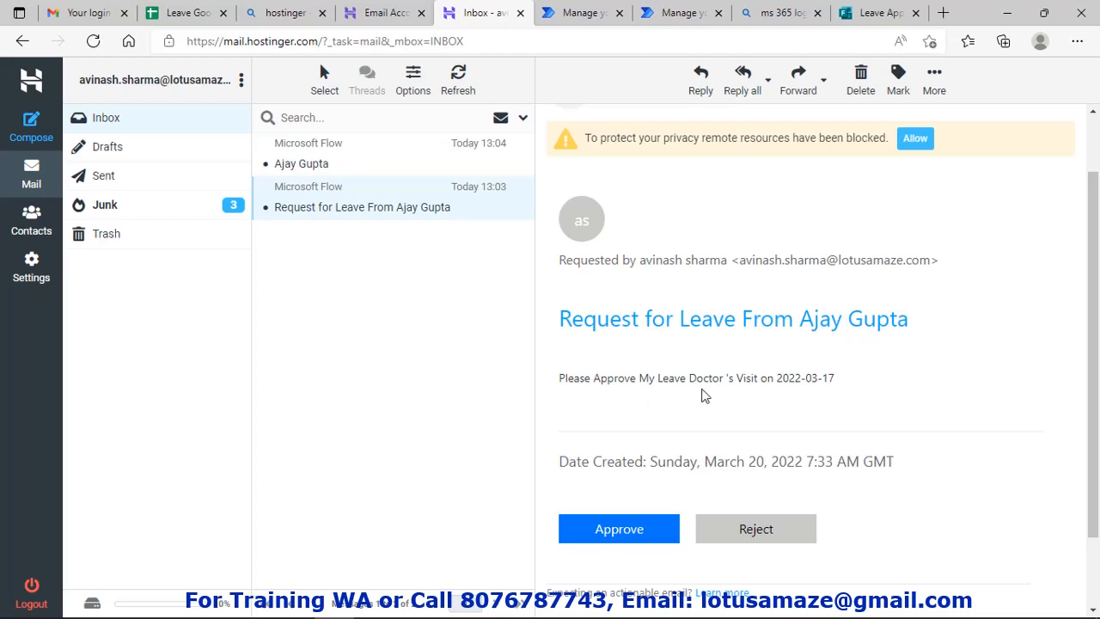
# Approve the Doctor's Visit leave request with the 'Approve' response and confirm it
pyautogui.click(638, 532)
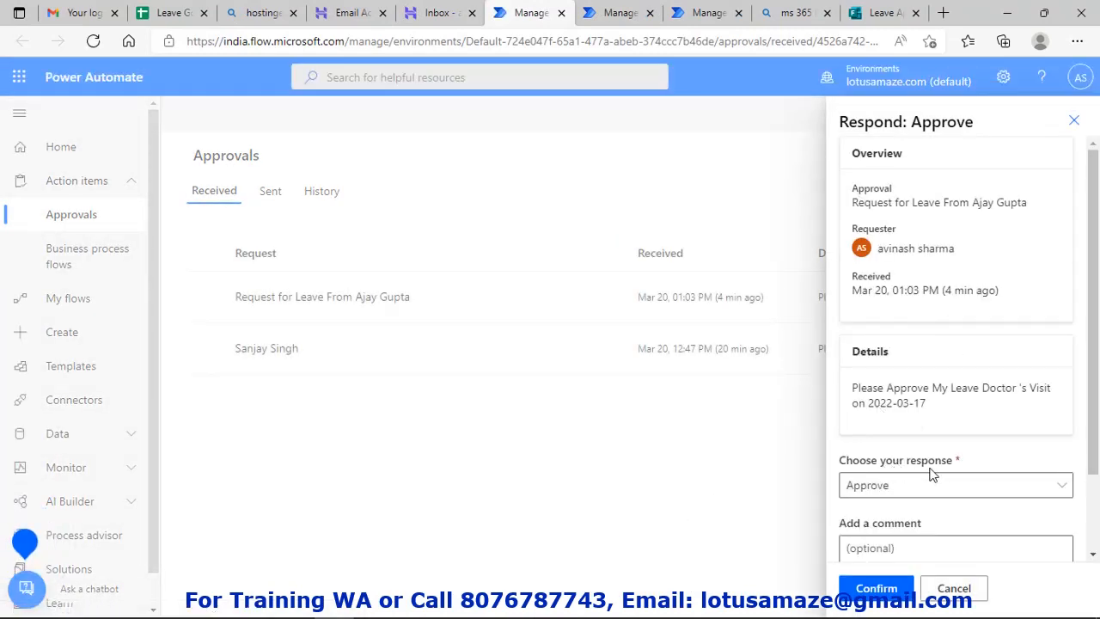
pyautogui.click(911, 492)
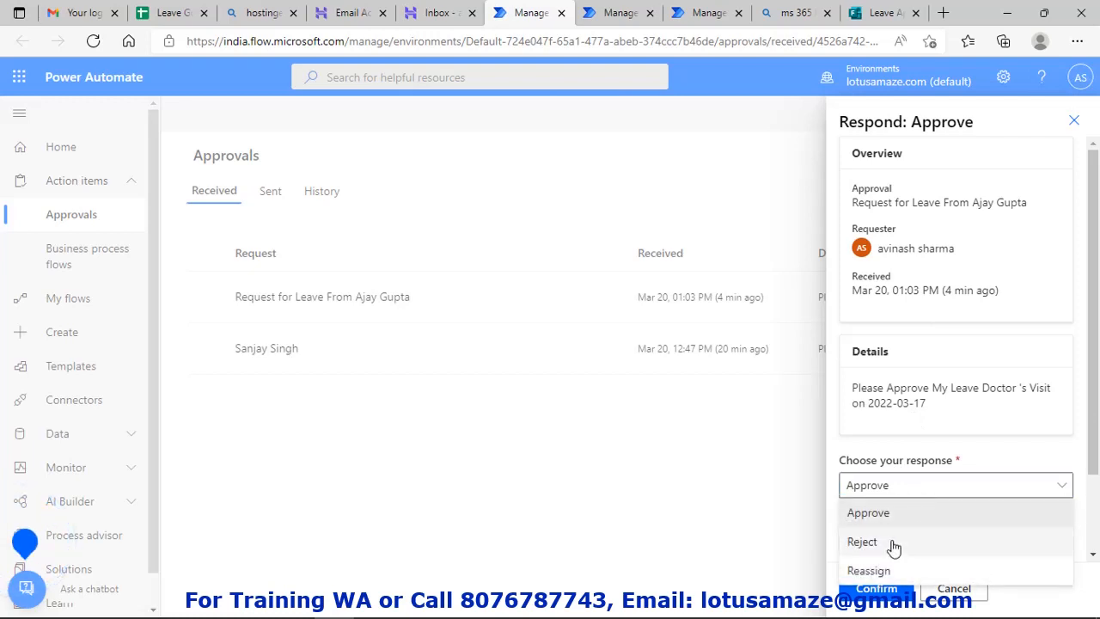
pyautogui.click(883, 516)
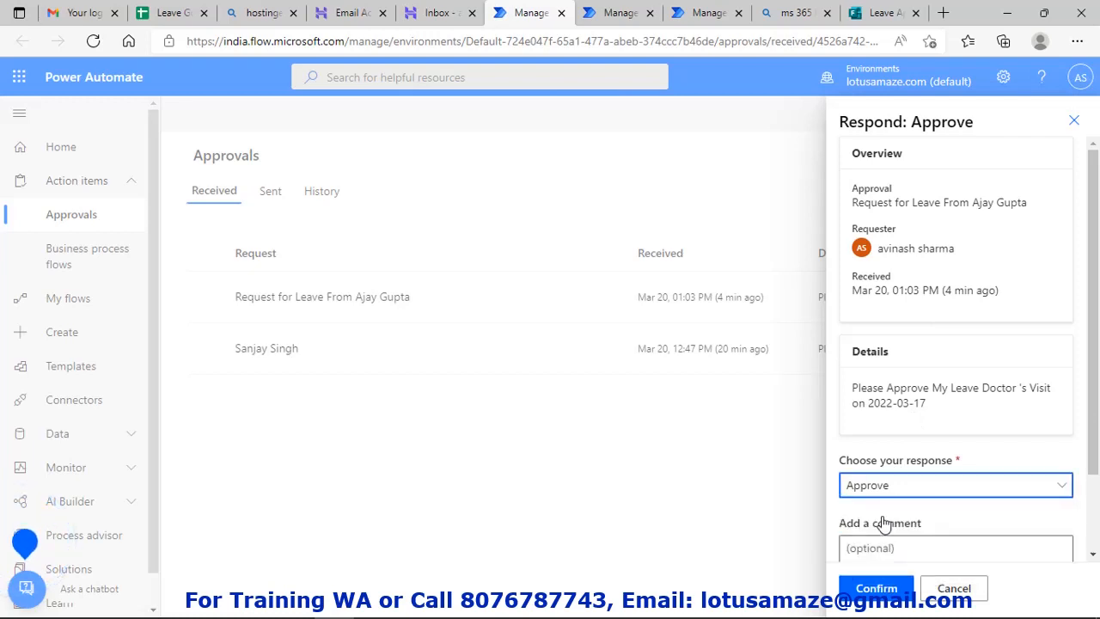
pyautogui.click(878, 593)
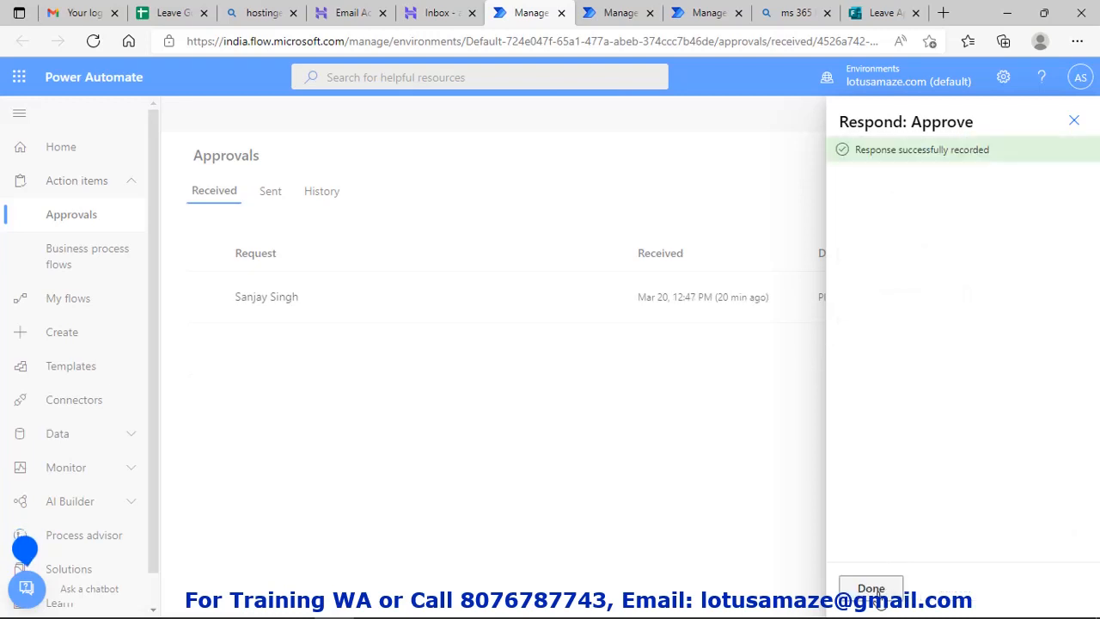
pyautogui.click(871, 590)
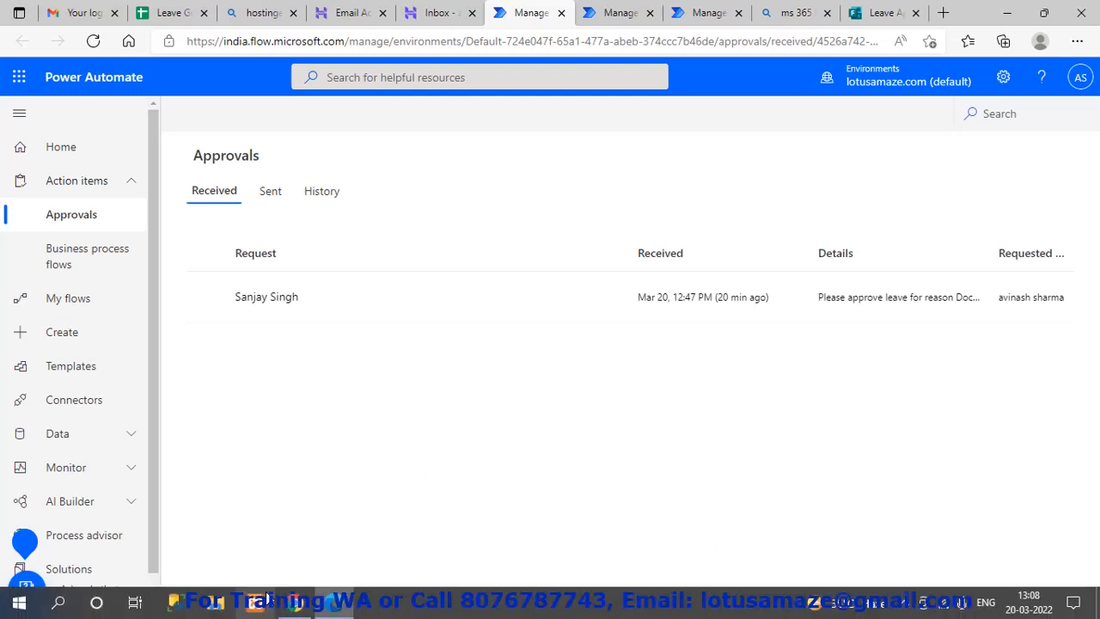
# Check the Leave Application Flow's latest run history, then review the leave records sheet
pyautogui.click(294, 604)
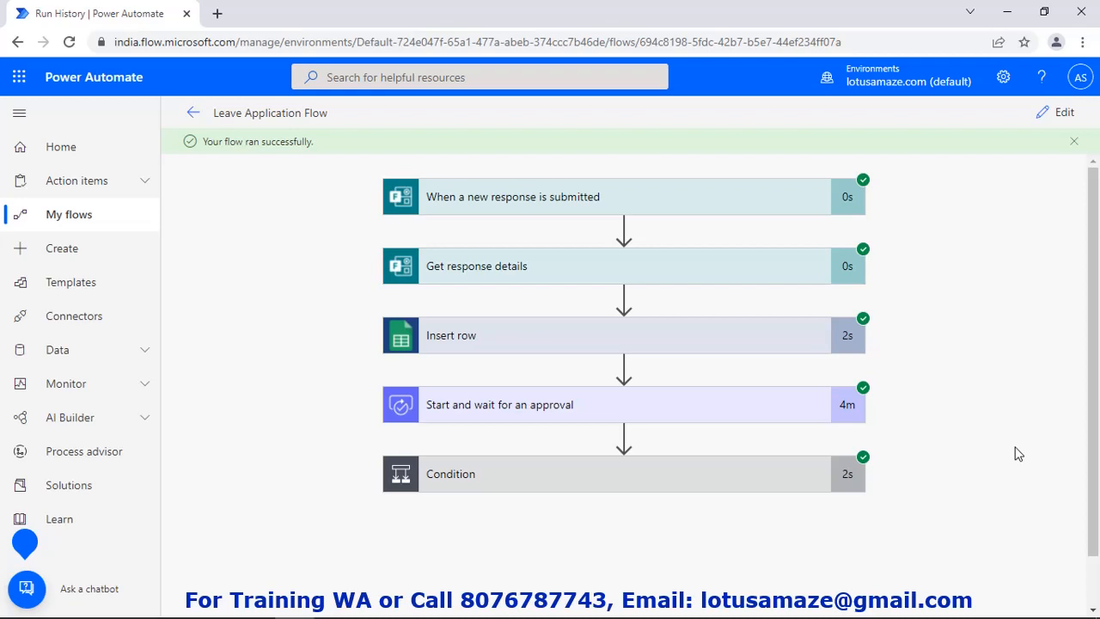
pyautogui.moveTo(542, 616)
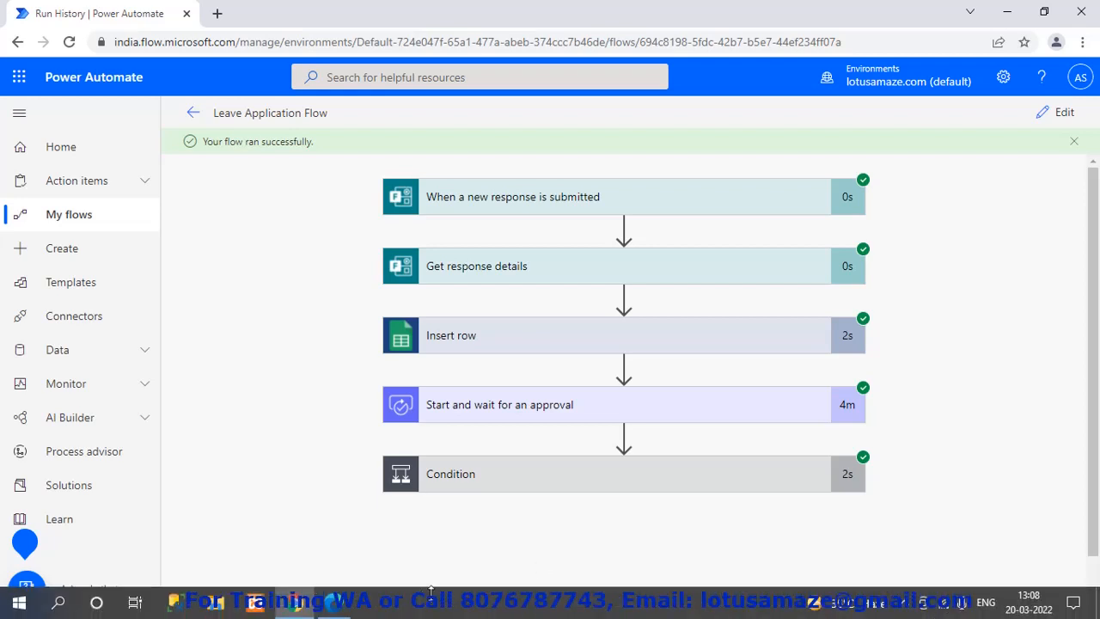
pyautogui.click(334, 604)
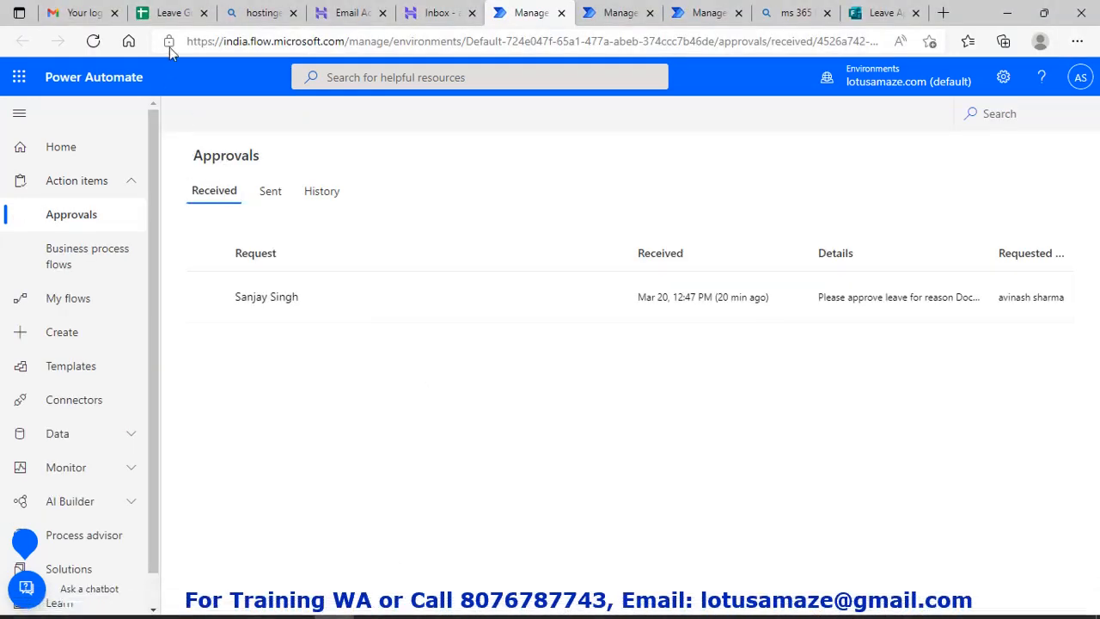
pyautogui.click(173, 14)
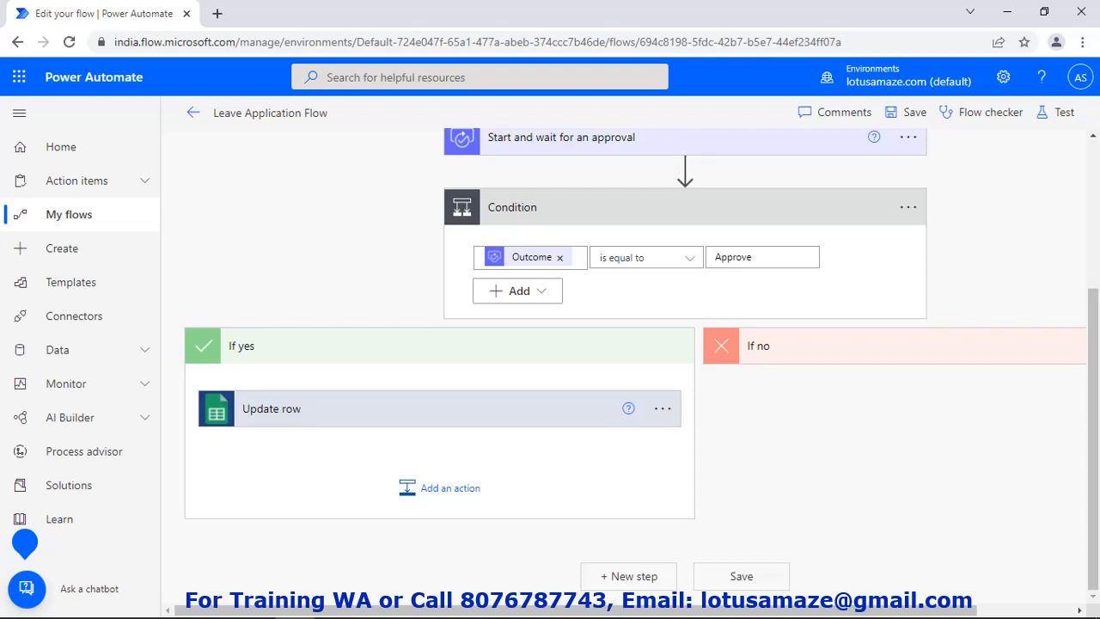
# Add a Gmail Send email (V2) action after the Update row in If yes
pyautogui.click(465, 496)
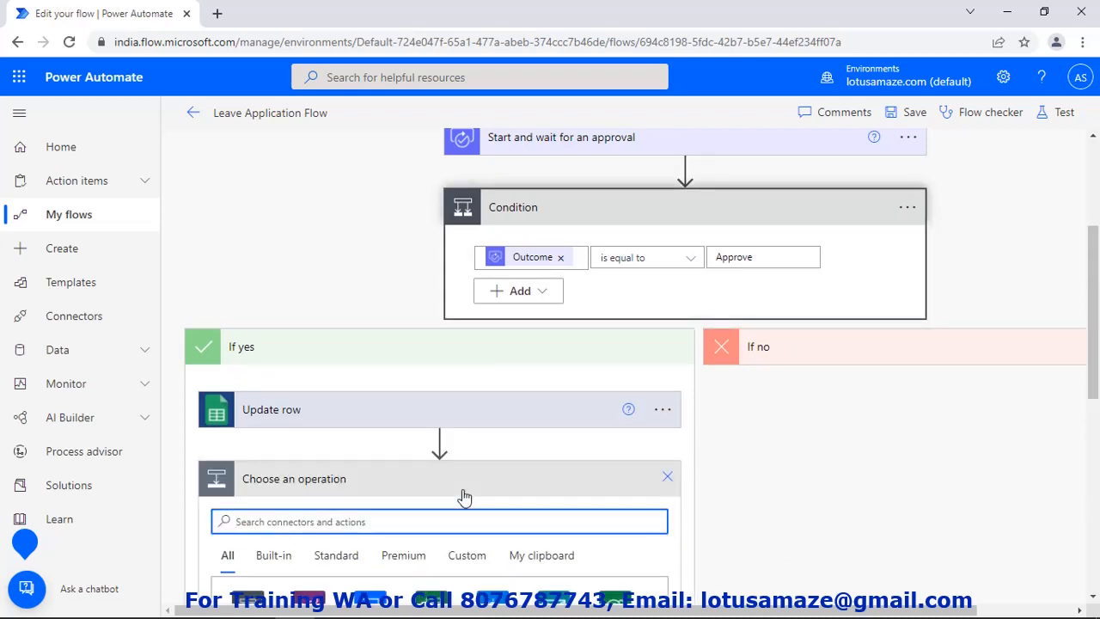
pyautogui.scroll(-2, 464, 497)
pyautogui.write('g')
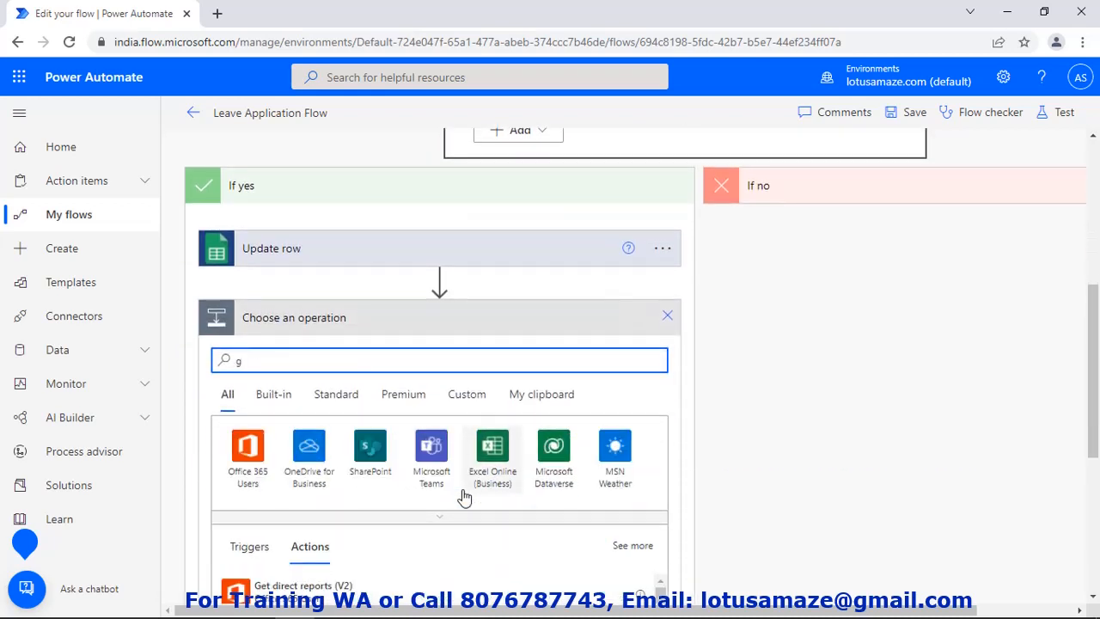
pyautogui.write('mail')
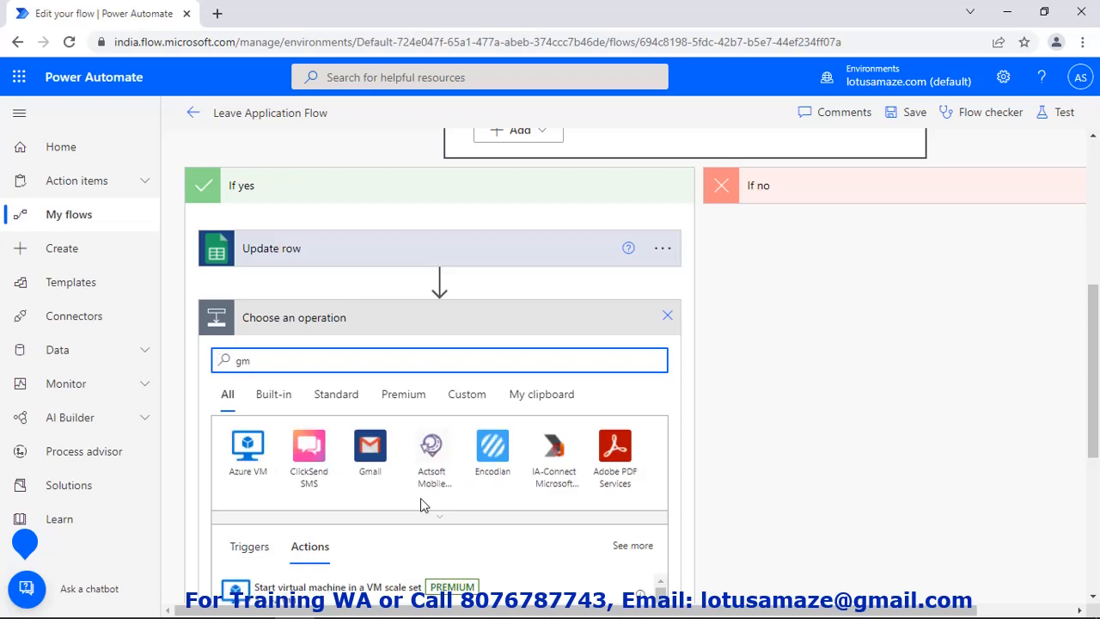
pyautogui.click(373, 449)
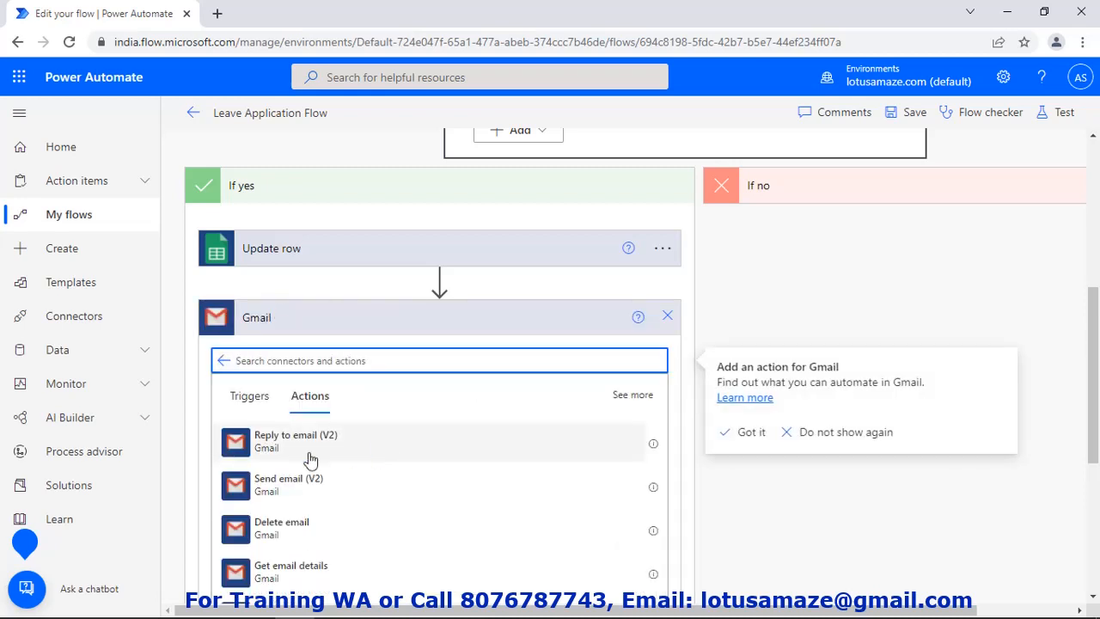
pyautogui.click(307, 490)
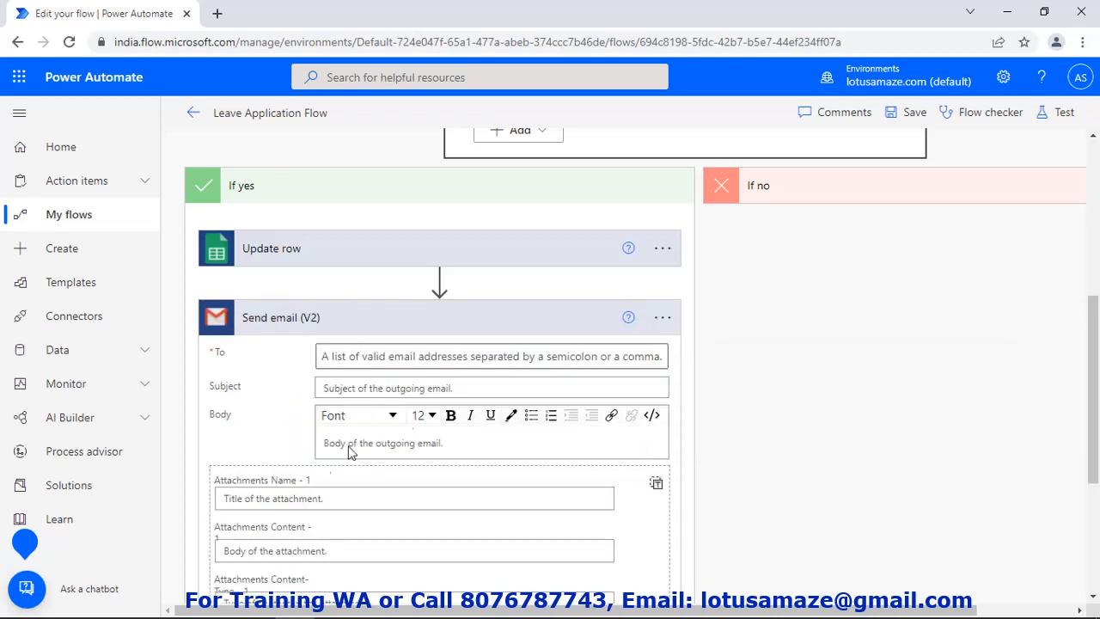
# Fill the email with To Email ID, Subject Outcome and Body Response summary
pyautogui.click(410, 361)
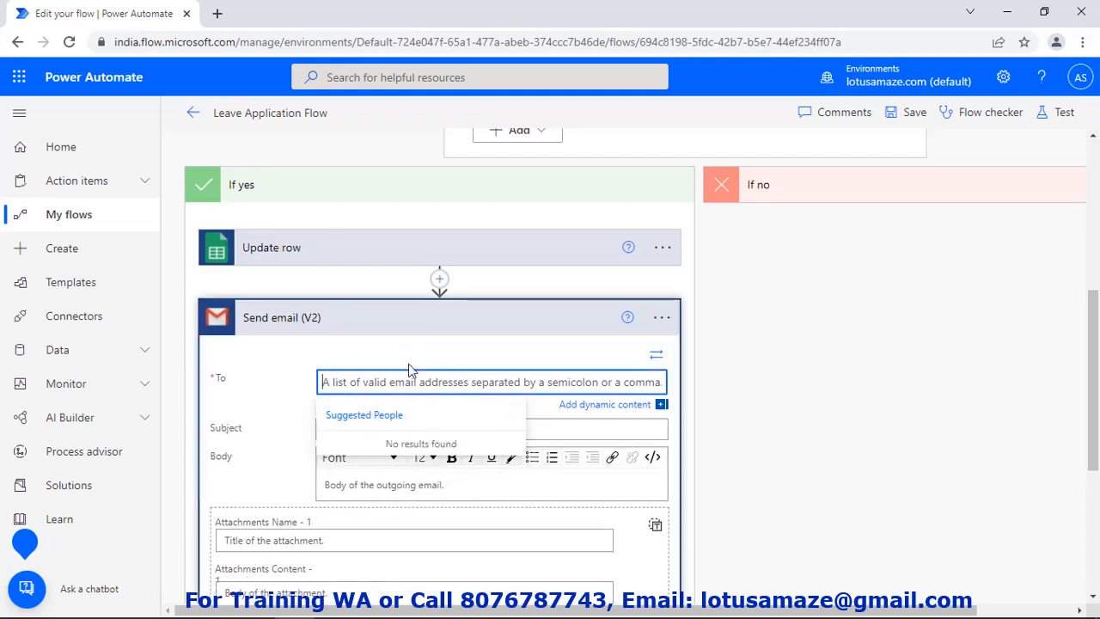
pyautogui.click(574, 405)
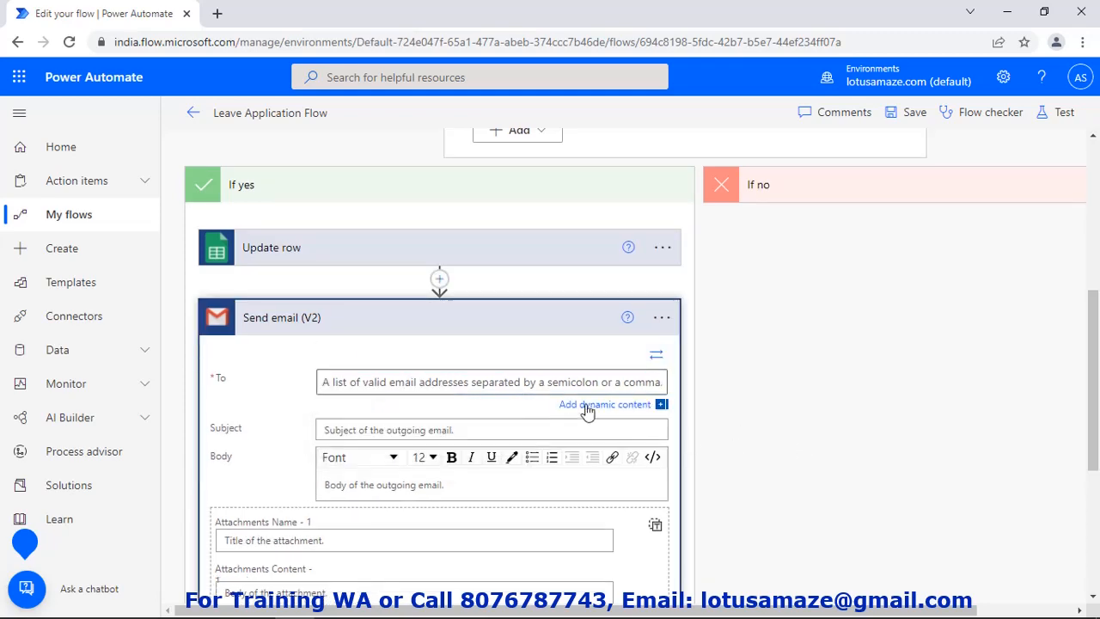
pyautogui.scroll(-2, 894, 454)
pyautogui.click(774, 420)
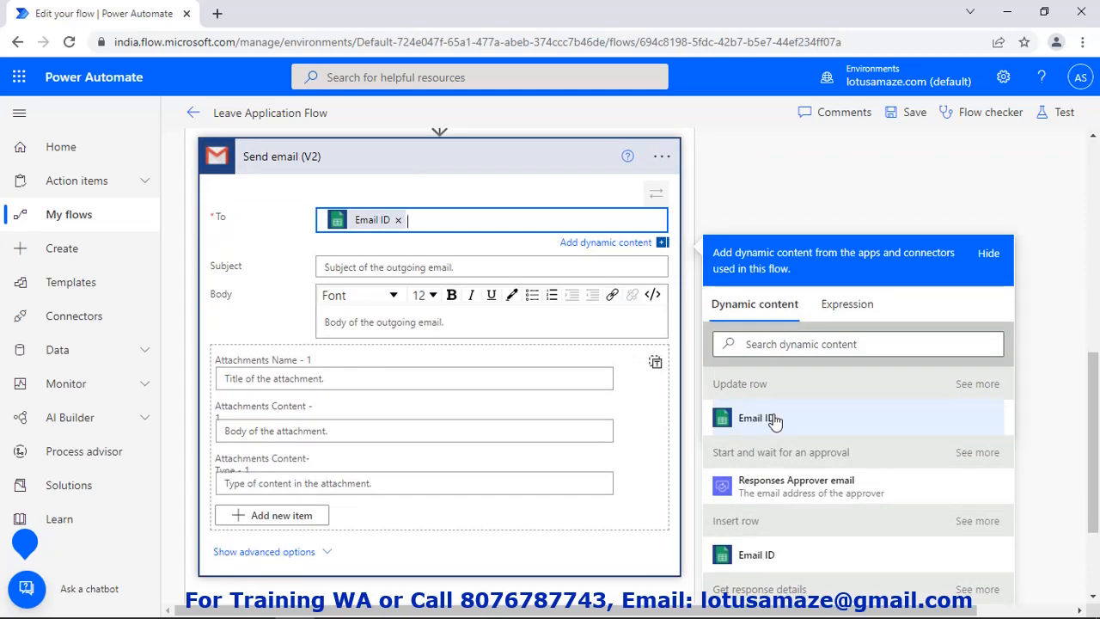
pyautogui.click(533, 266)
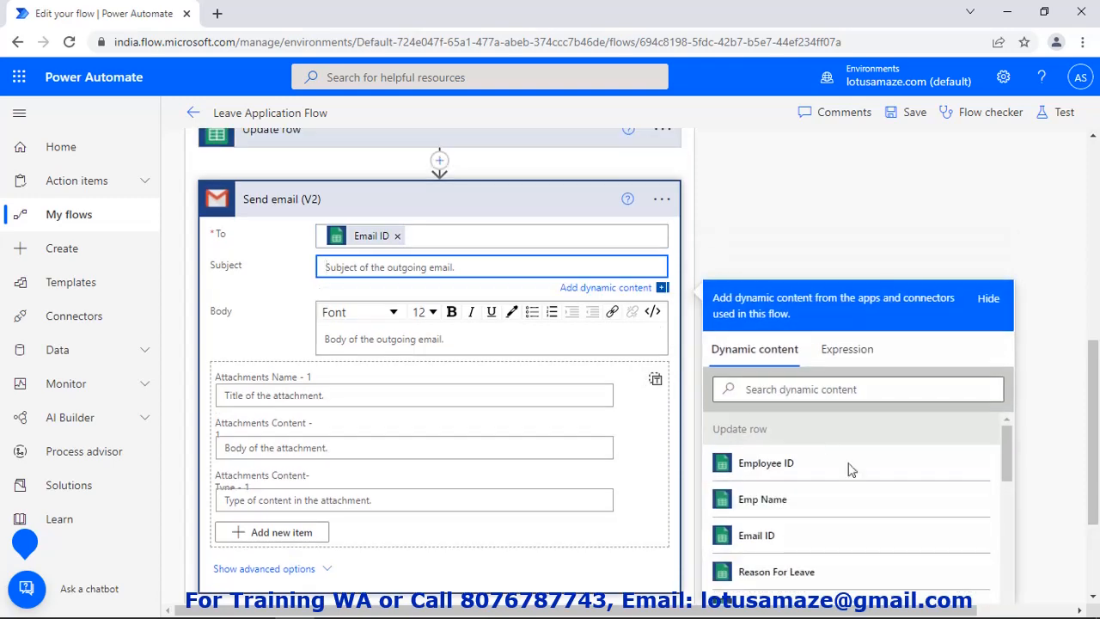
pyautogui.scroll(-5, 851, 469)
pyautogui.click(831, 502)
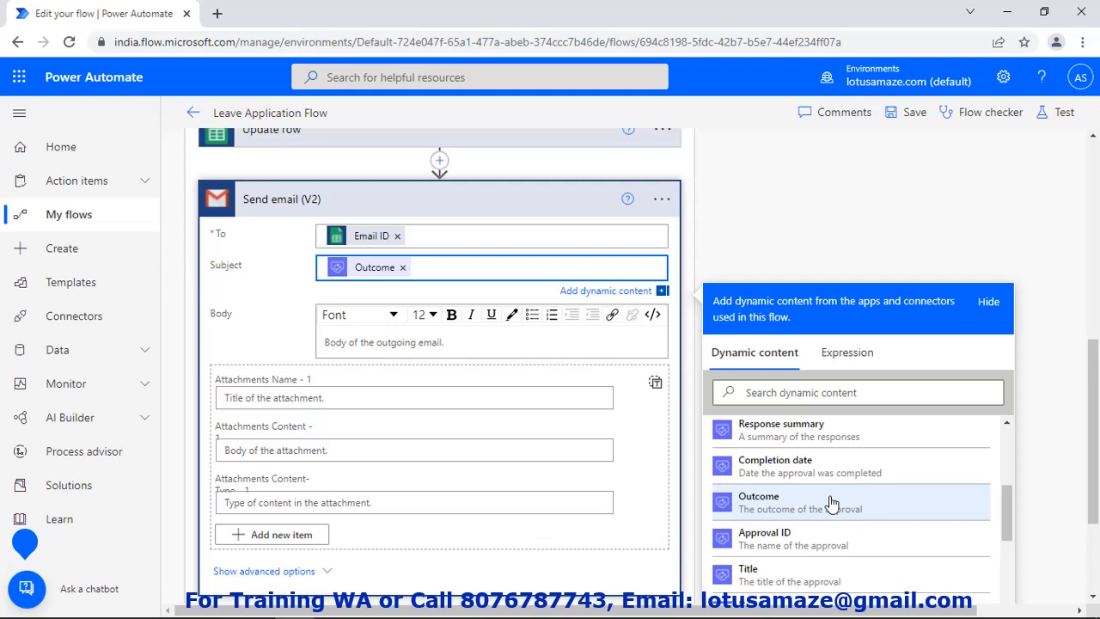
pyautogui.click(442, 342)
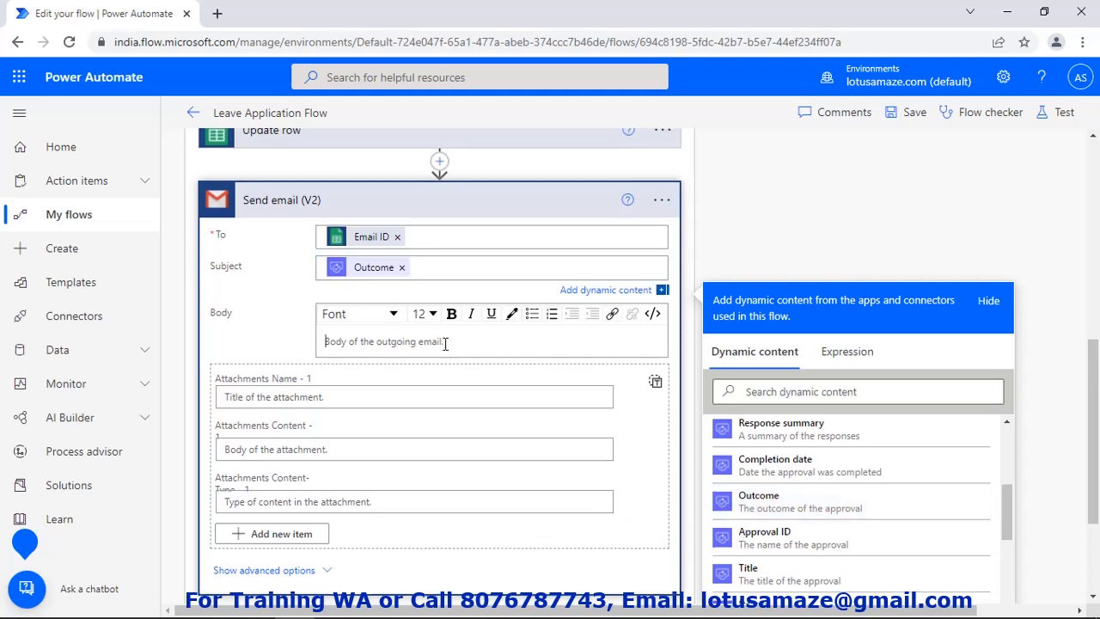
pyautogui.scroll(-5, 835, 501)
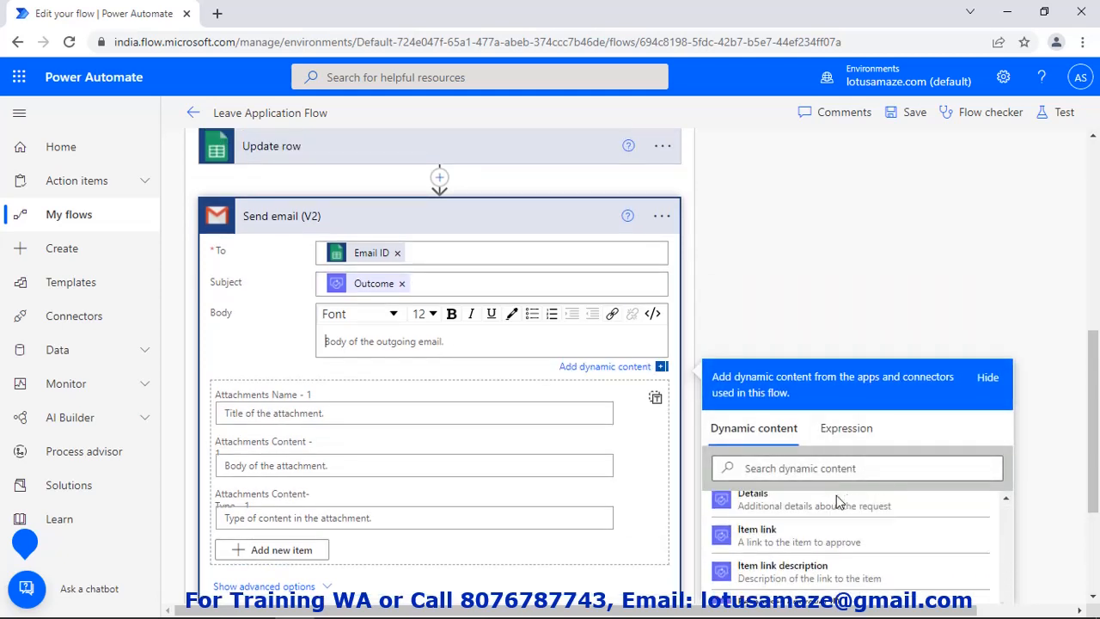
pyautogui.scroll(1, 838, 503)
pyautogui.scroll(2, 838, 503)
pyautogui.click(817, 507)
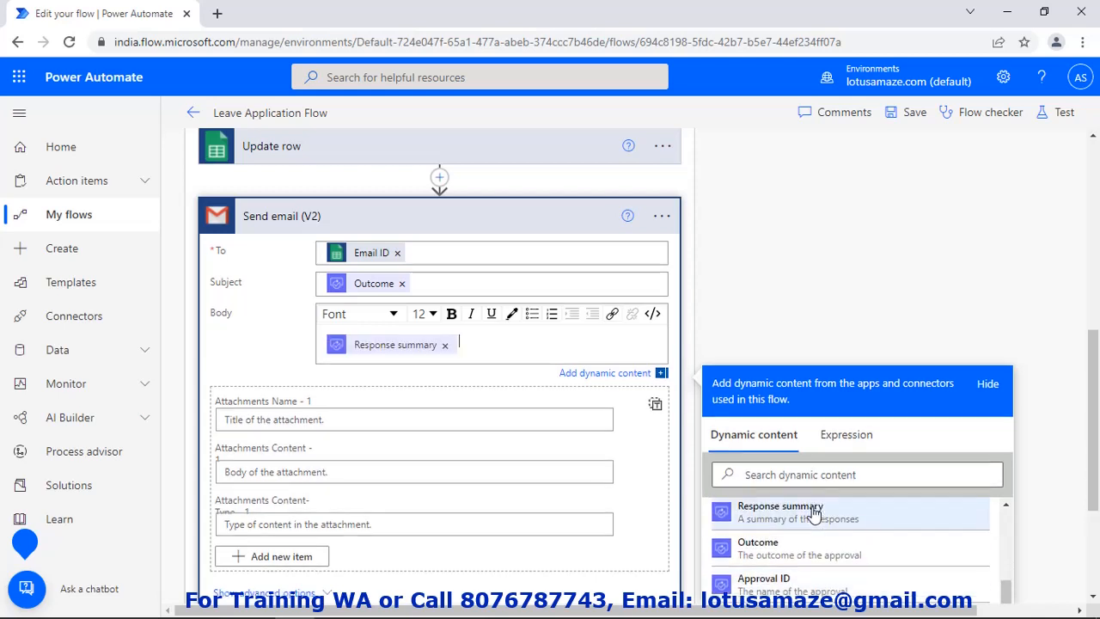